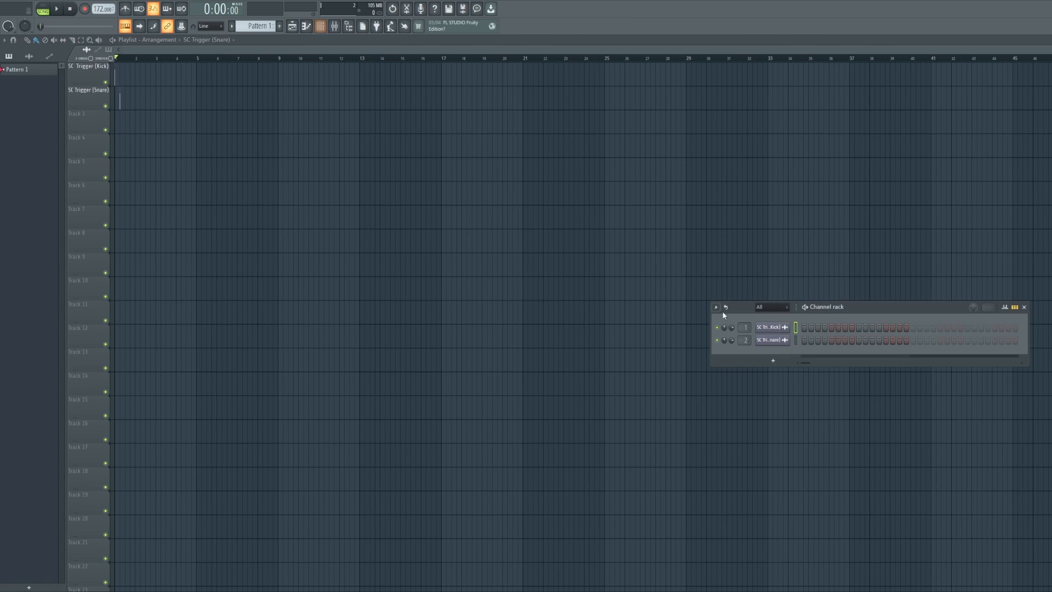
# Step: Add a Serum channel, route it to mixer track 3 and open its piano roll
pyautogui.click(782, 328)
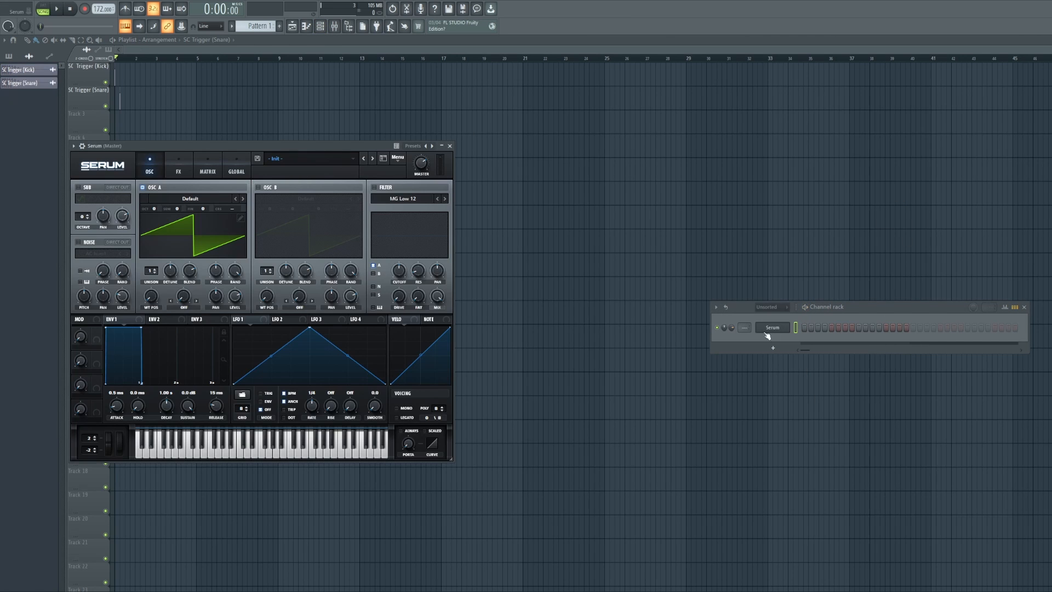
pyautogui.moveTo(746, 329); pyautogui.dragTo(746, 321)
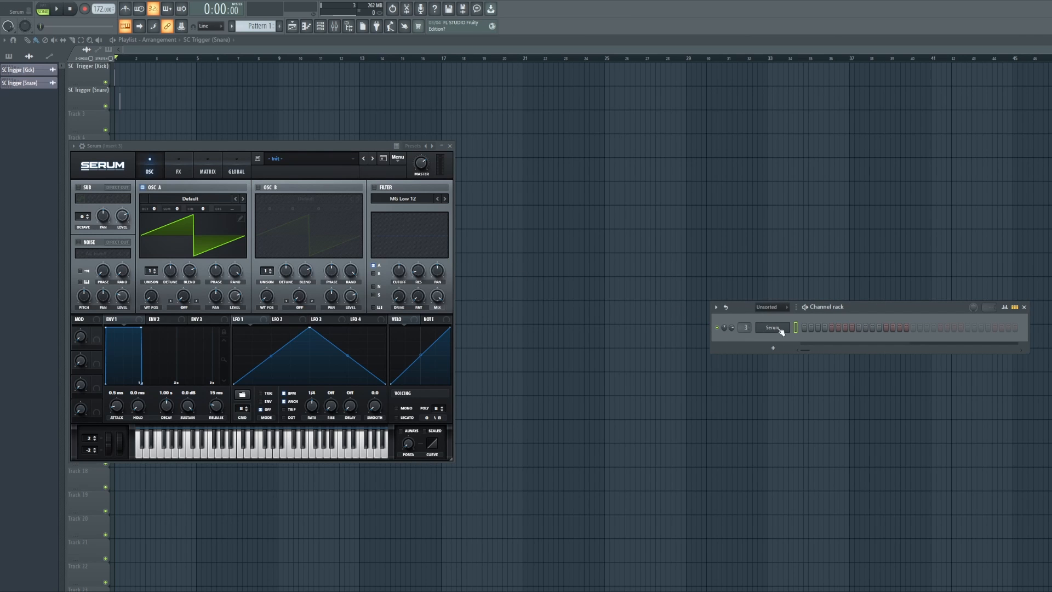
pyautogui.press('F7')
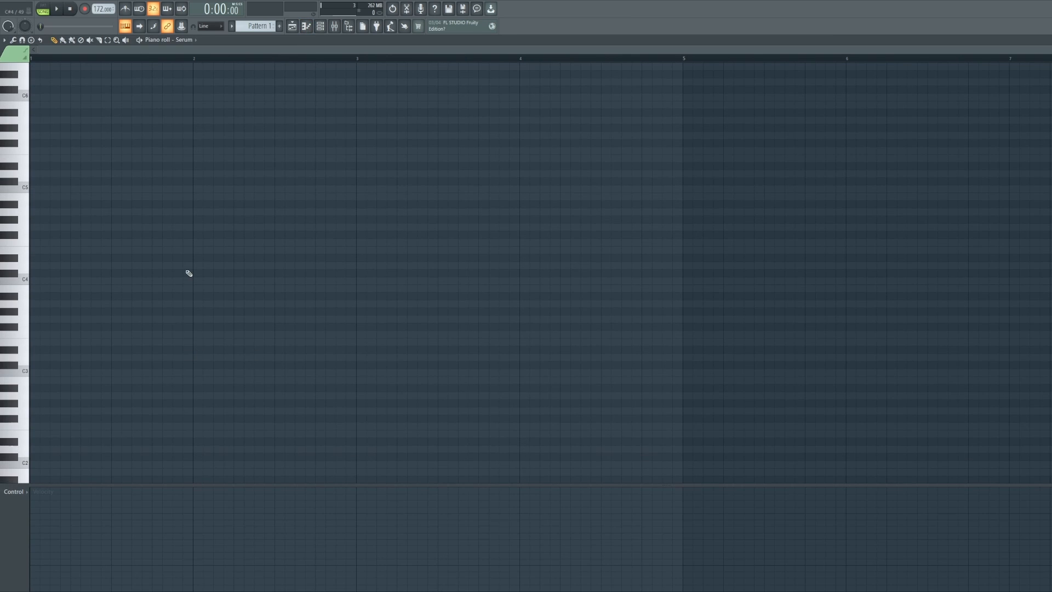
pyautogui.scroll(3, 176, 288)
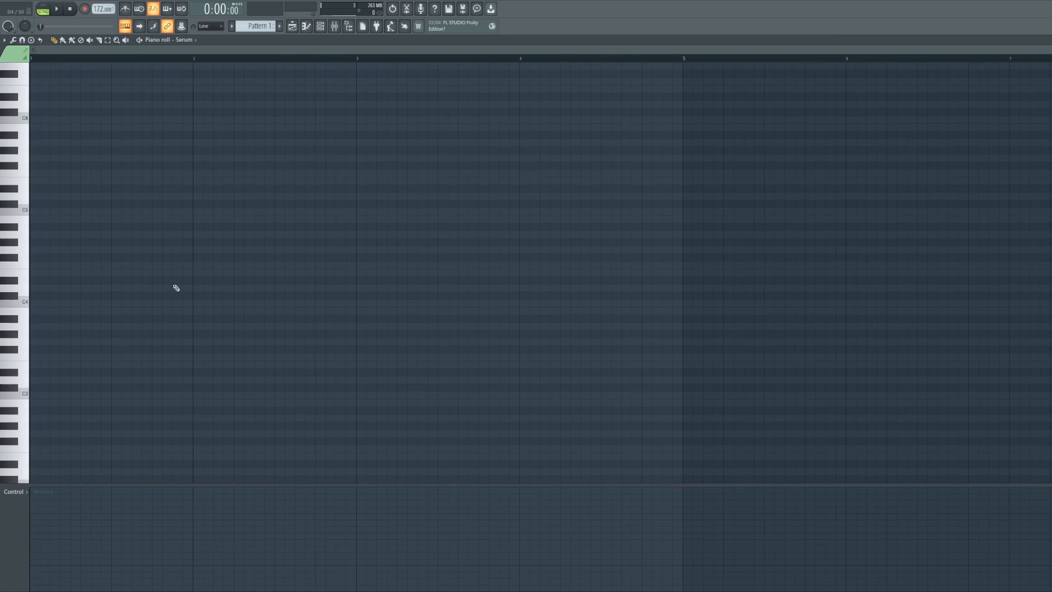
# Step: Draw the notes E3, B3, G#3 and A3 across four bars, alternating 3/4-bar and 1 1/4-bar lengths, and play them back
pyautogui.click(41, 366)
pyautogui.moveTo(49, 365); pyautogui.dragTo(153, 369)
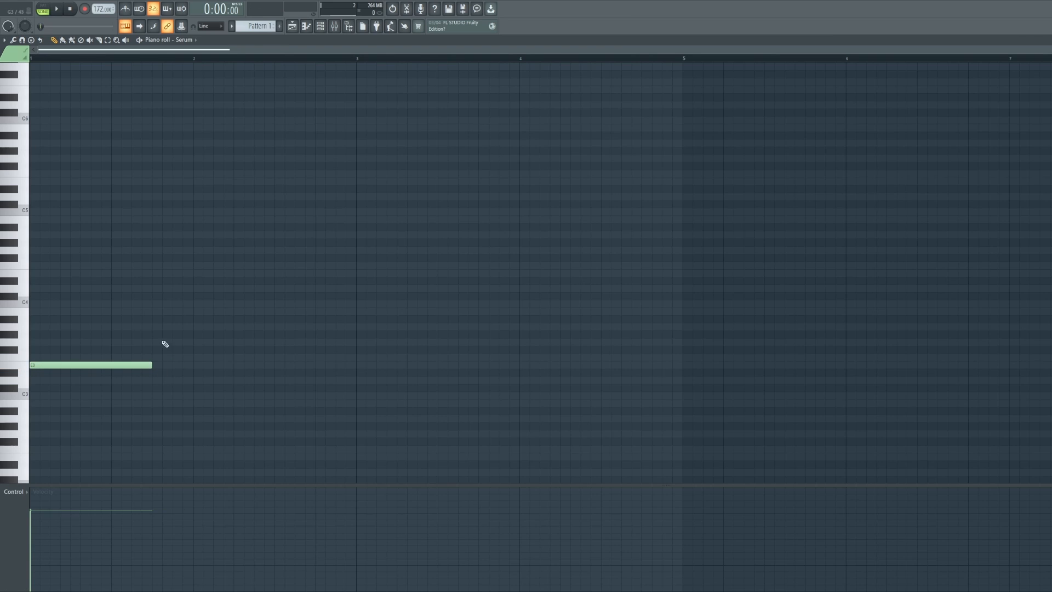
pyautogui.click(158, 312)
pyautogui.moveTo(273, 315); pyautogui.dragTo(355, 314)
pyautogui.click(352, 343)
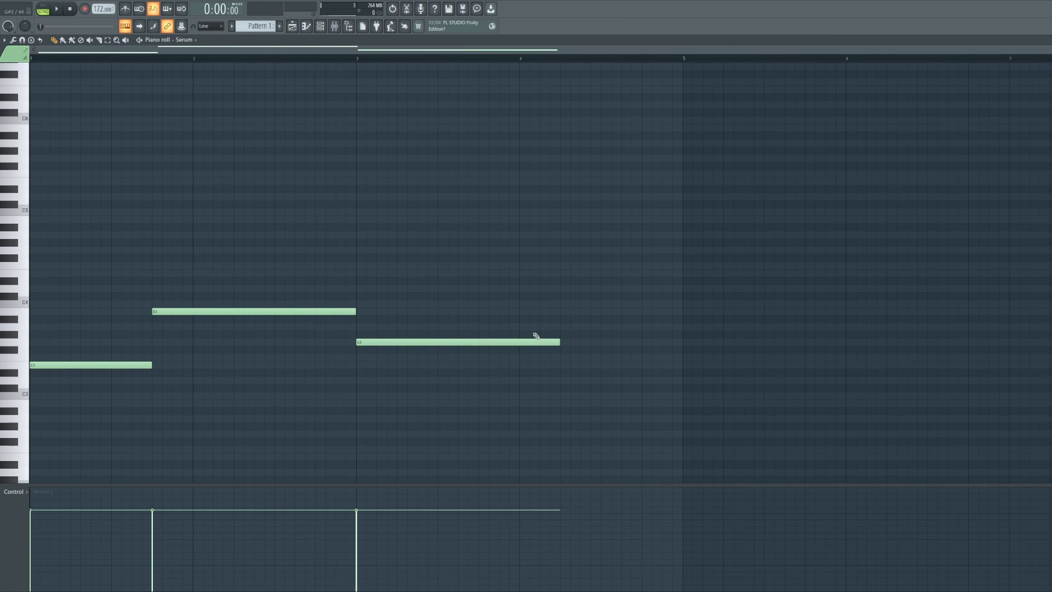
pyautogui.click(520, 327)
pyautogui.moveTo(526, 342); pyautogui.dragTo(484, 327)
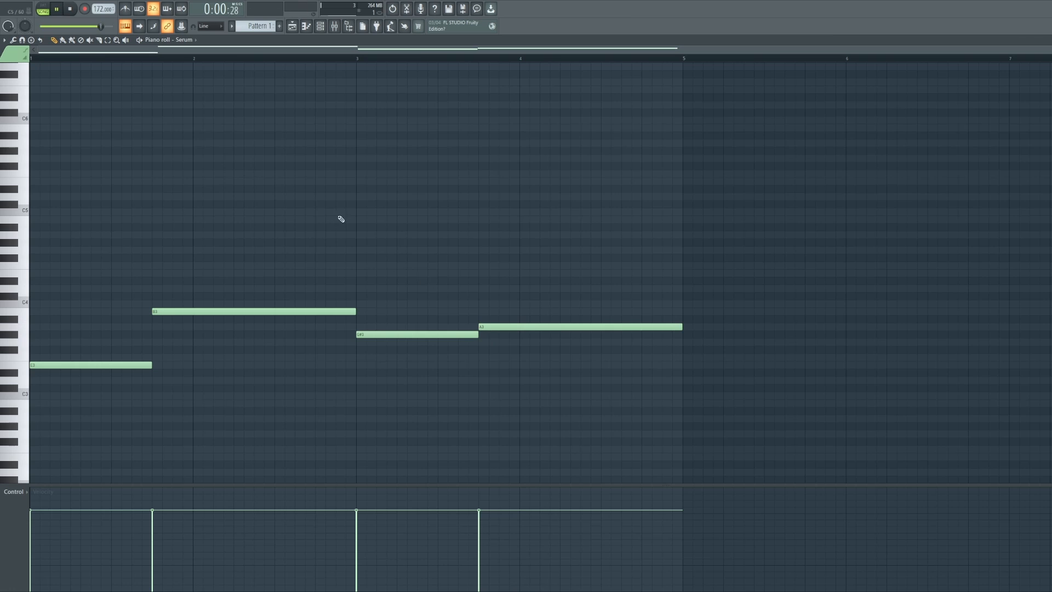
pyautogui.press('space')
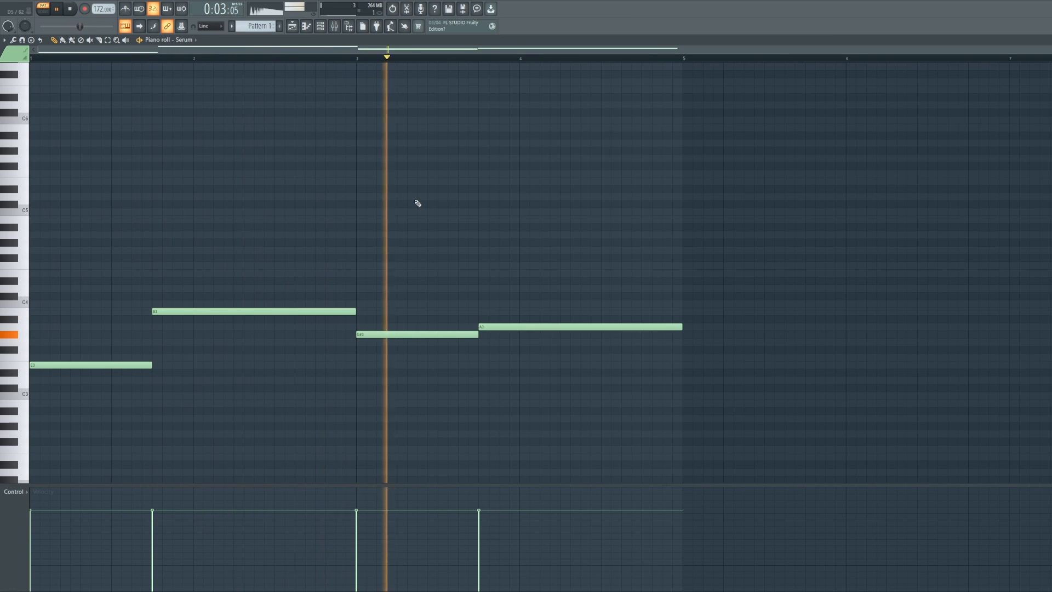
pyautogui.press('space')
# Step: Copy all four notes one octave up, stack further copies four and then another three semitones higher to form major chords, and clear the selection
pyautogui.hotkey('ctrl', 'a')
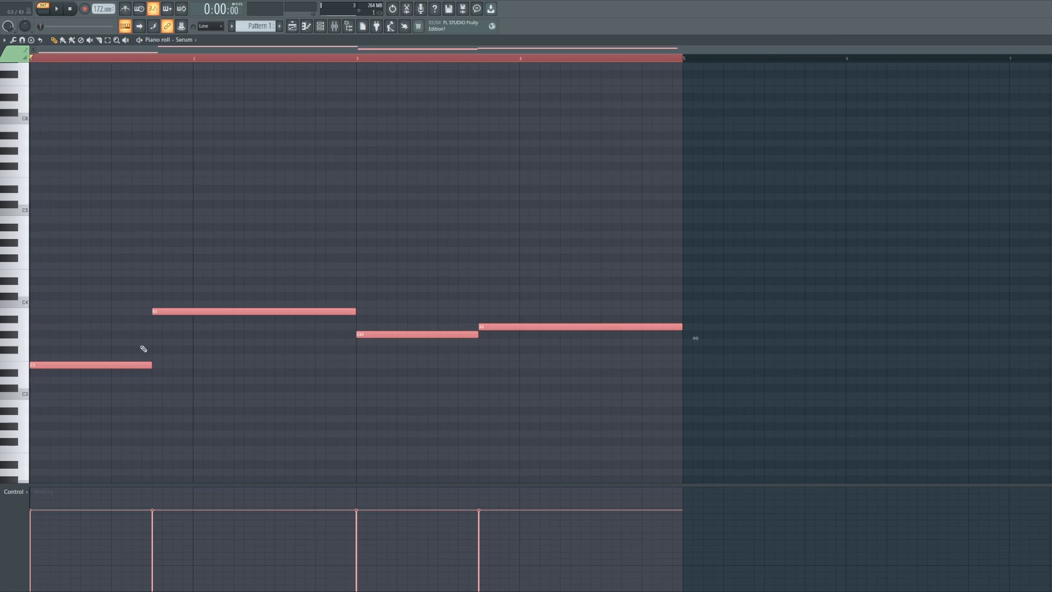
pyautogui.moveTo(102, 364); pyautogui.dragTo(112, 363)
pyautogui.hotkey('ctrl', 'Up')
pyautogui.moveTo(65, 273); pyautogui.dragTo(50, 272)
pyautogui.hotkey('ctrl', 'z')
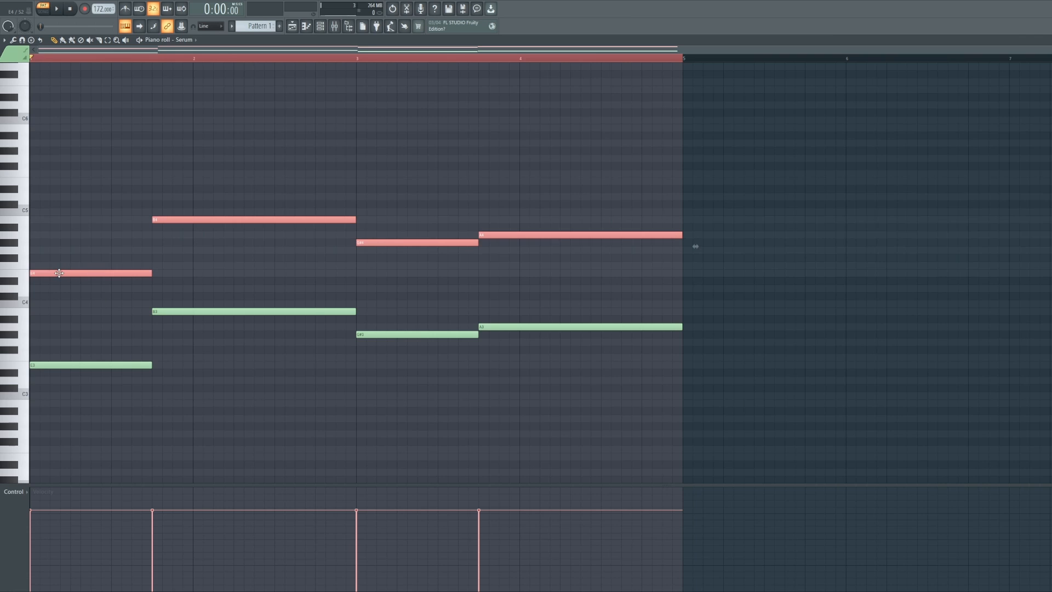
pyautogui.moveTo(58, 266); pyautogui.dragTo(50, 241)
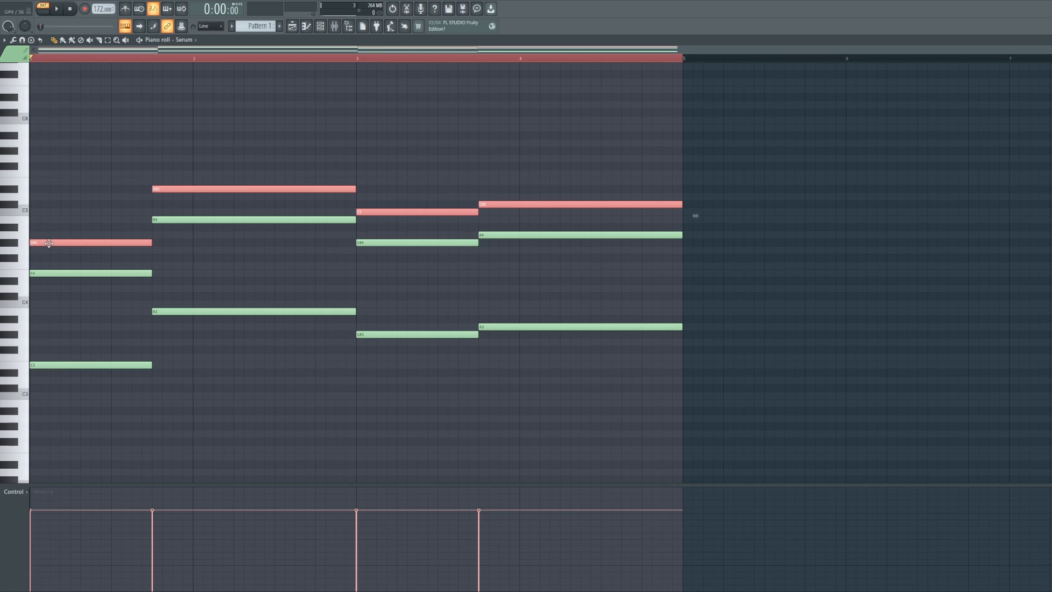
pyautogui.moveTo(48, 239); pyautogui.dragTo(45, 219)
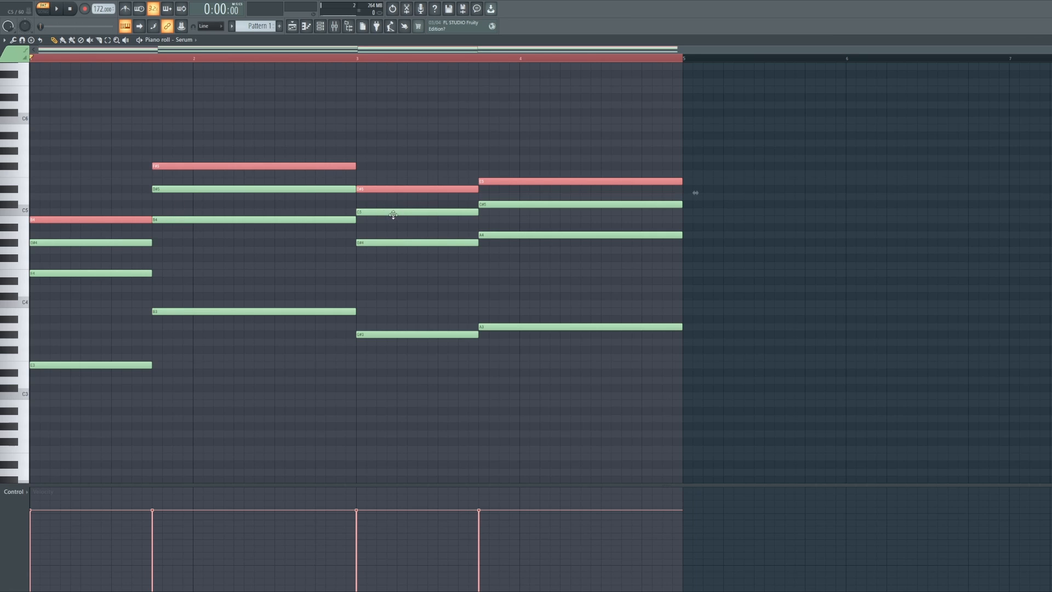
pyautogui.click(265, 58)
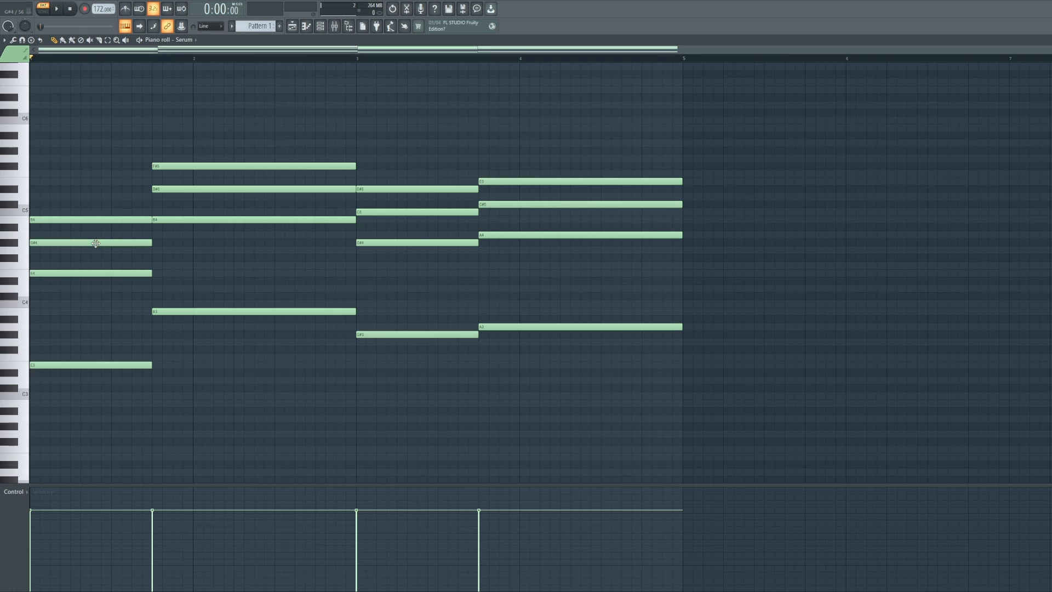
# Step: Lower the middle note of the first three chords by one semitone to make them minor
pyautogui.moveTo(64, 243); pyautogui.dragTo(70, 250)
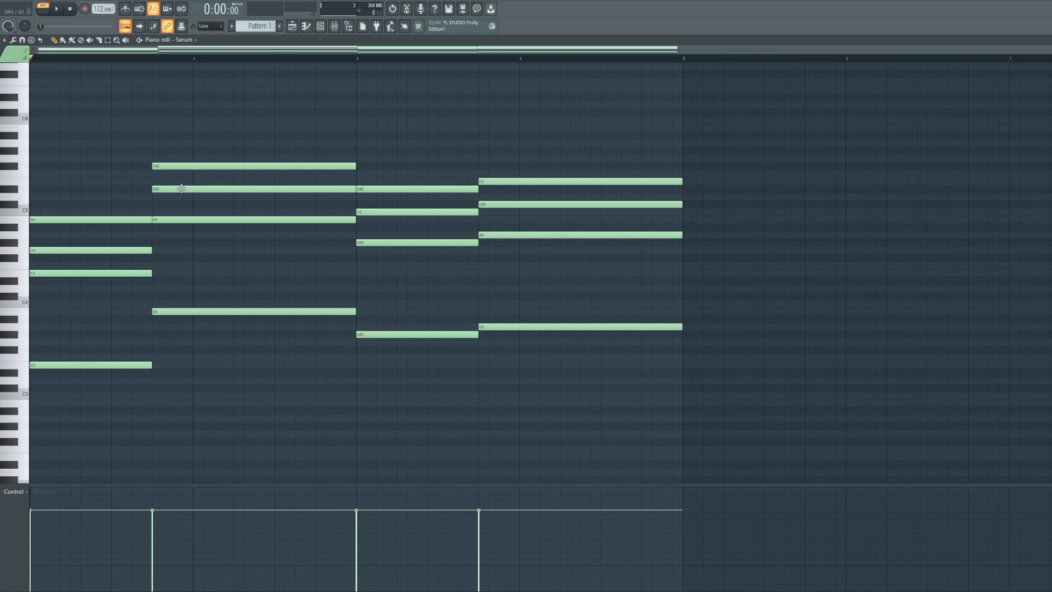
pyautogui.moveTo(181, 188); pyautogui.dragTo(178, 196)
pyautogui.moveTo(393, 212); pyautogui.dragTo(393, 222)
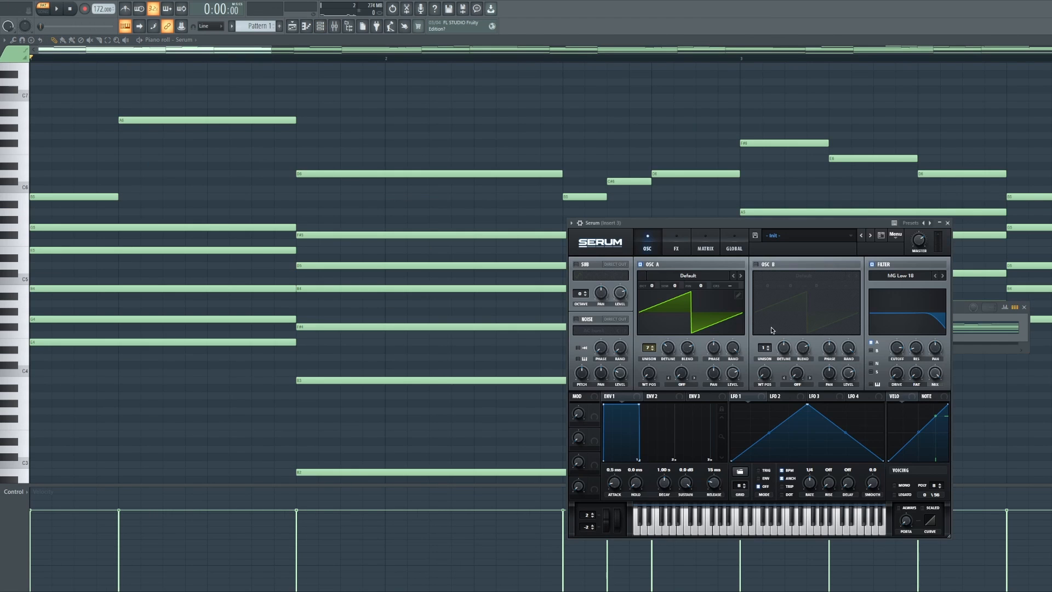
# Step: During playback, assign LFO 1 to Serum's filter cutoff and shape it as a falling ramp at a 1/8 rate
pyautogui.click(59, 8)
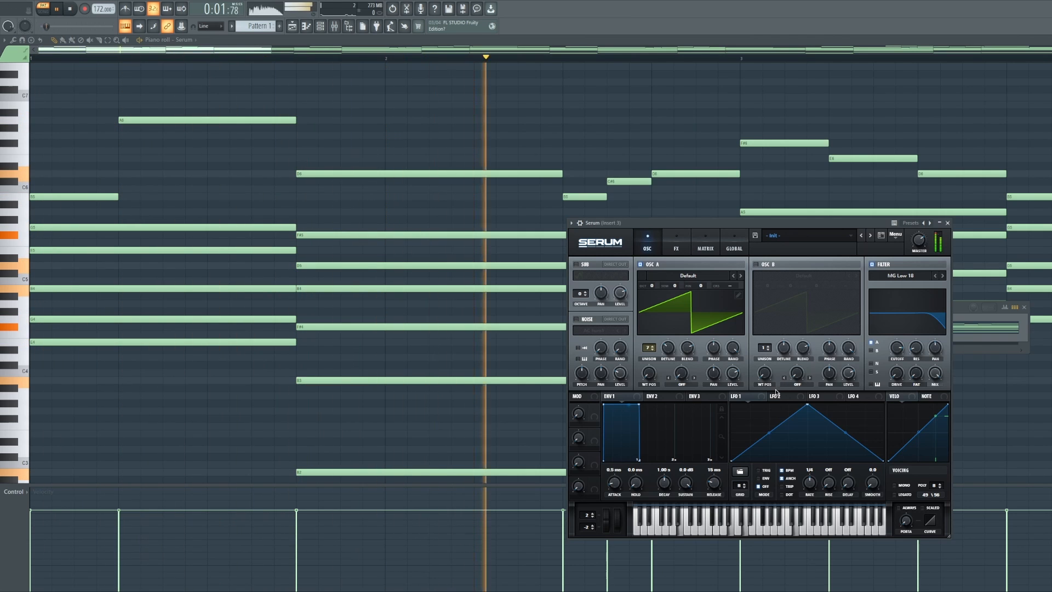
pyautogui.moveTo(749, 397); pyautogui.dragTo(896, 348)
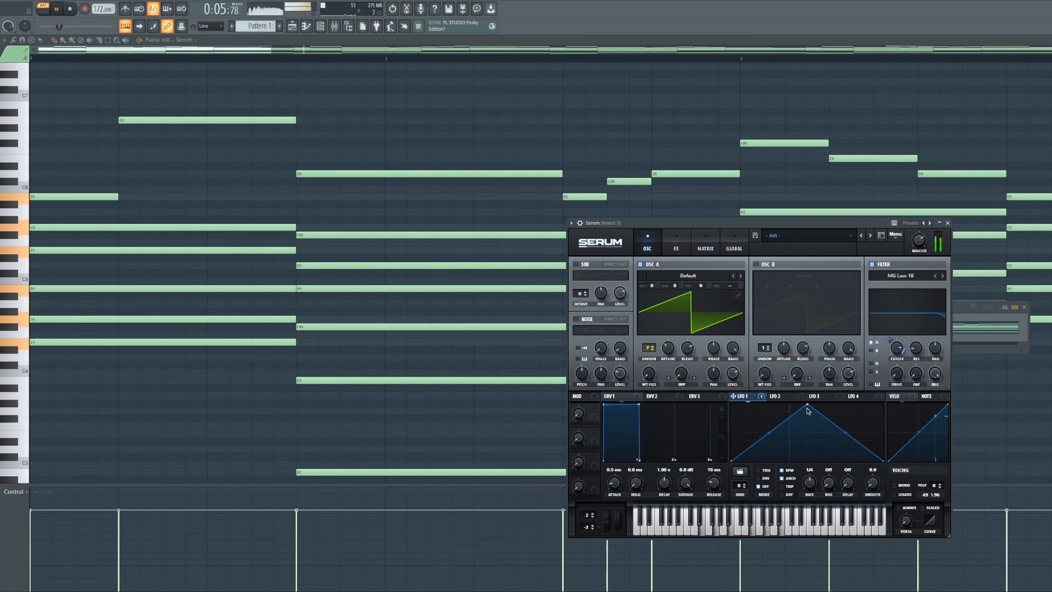
pyautogui.moveTo(806, 404); pyautogui.dragTo(731, 404)
pyautogui.moveTo(813, 482); pyautogui.dragTo(816, 478)
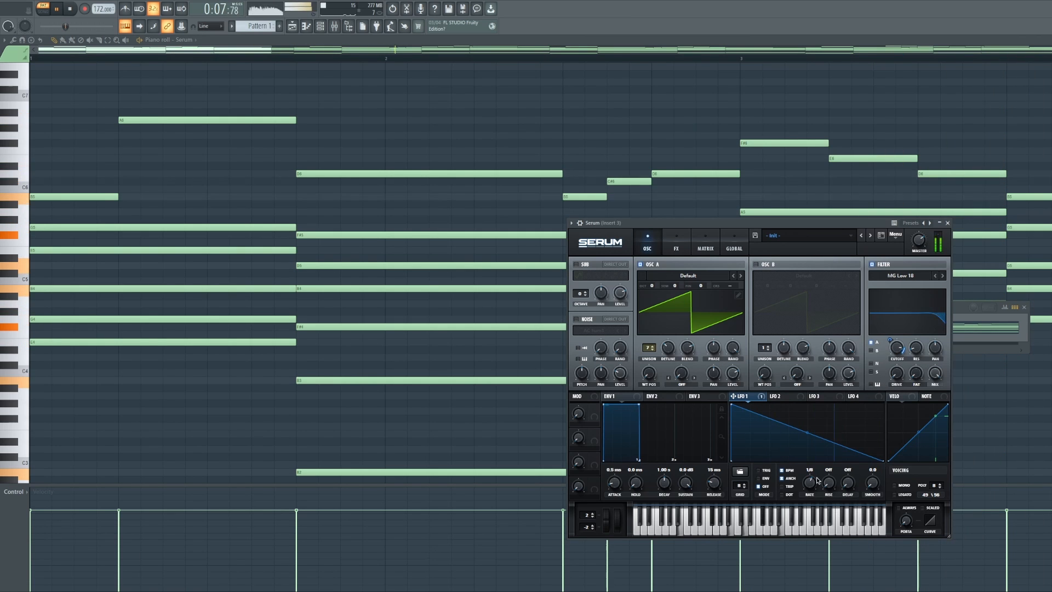
# Step: Lower Serum's filter cutoff to about 644 Hz and adjust the LFO 1 modulation depth on it
pyautogui.moveTo(895, 349); pyautogui.dragTo(886, 378)
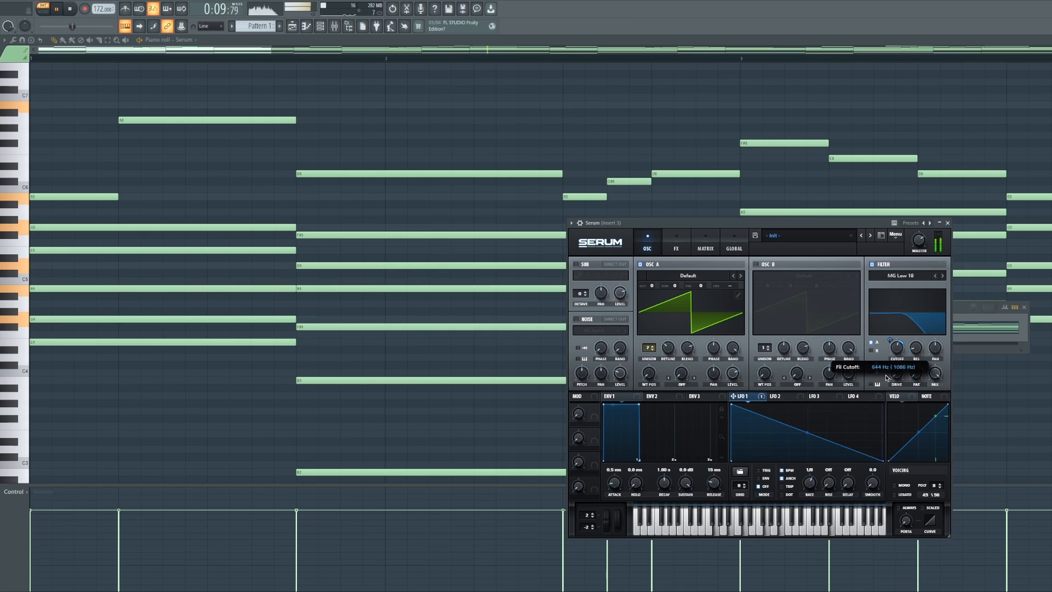
pyautogui.moveTo(890, 340)
pyautogui.mouseDown()
pyautogui.moveTo(890, 329)
pyautogui.moveTo(901, 357)
pyautogui.moveTo(915, 345)
pyautogui.moveTo(896, 354)
pyautogui.mouseUp()
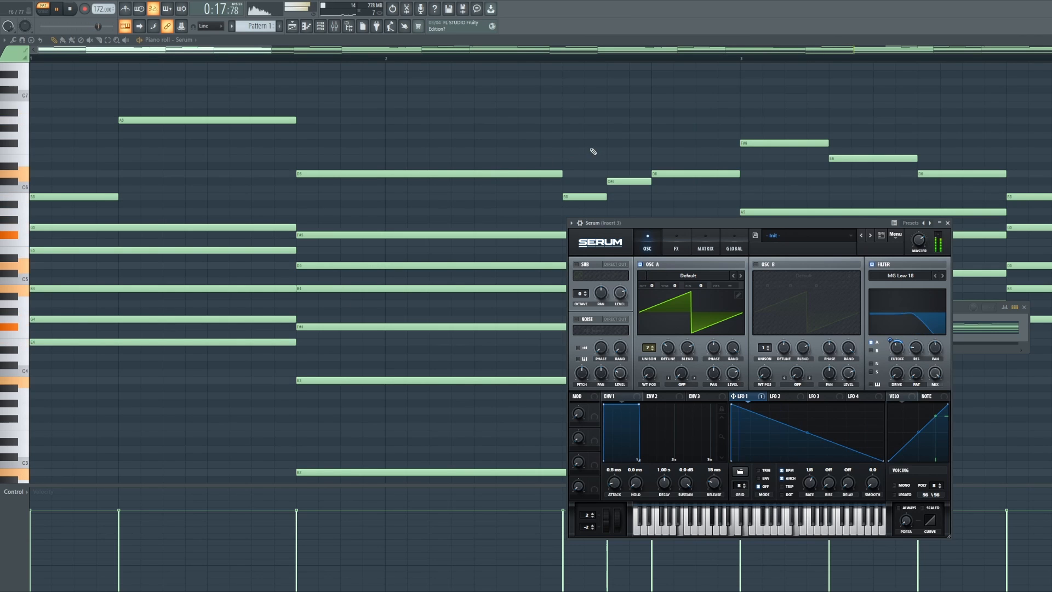
# Step: Route the Kontakt channel with The Grandeur piano to mixer track 4 and bring up the mixer without the channel rack
pyautogui.moveTo(271, 49); pyautogui.dragTo(1051, 135)
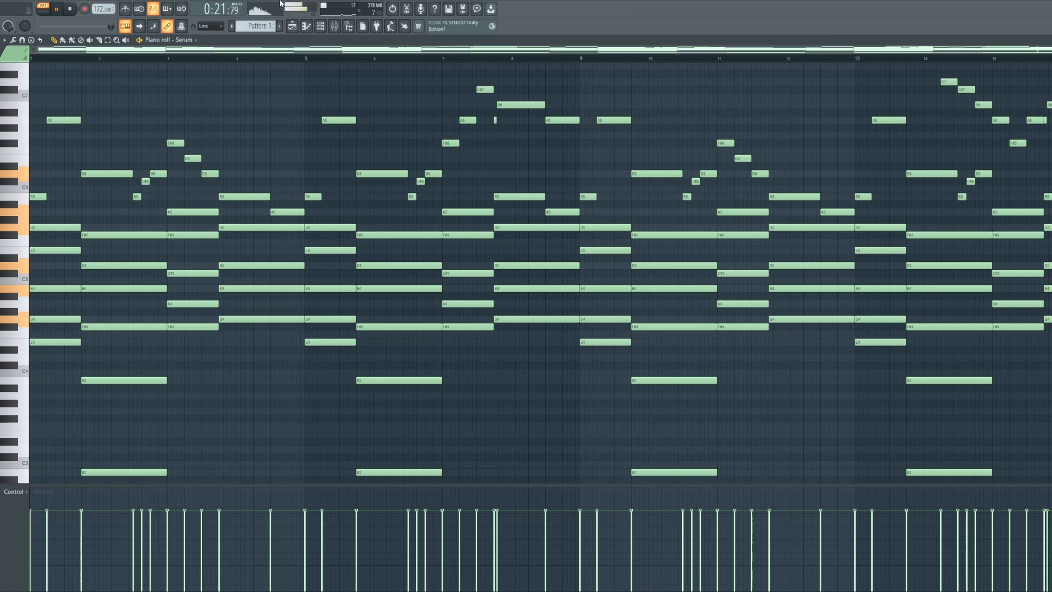
pyautogui.click(320, 25)
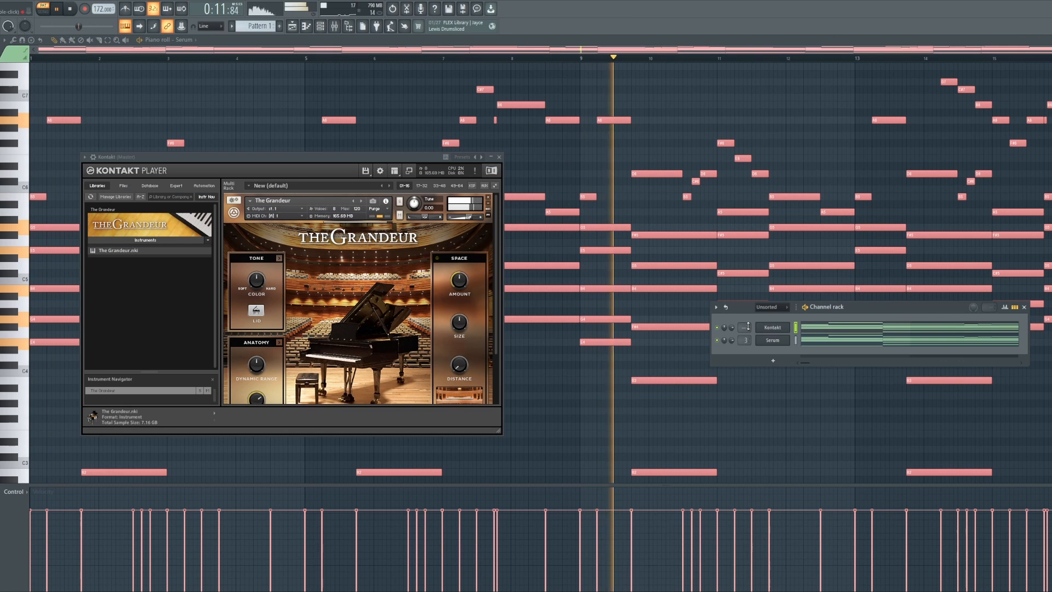
pyautogui.moveTo(747, 327); pyautogui.dragTo(747, 314)
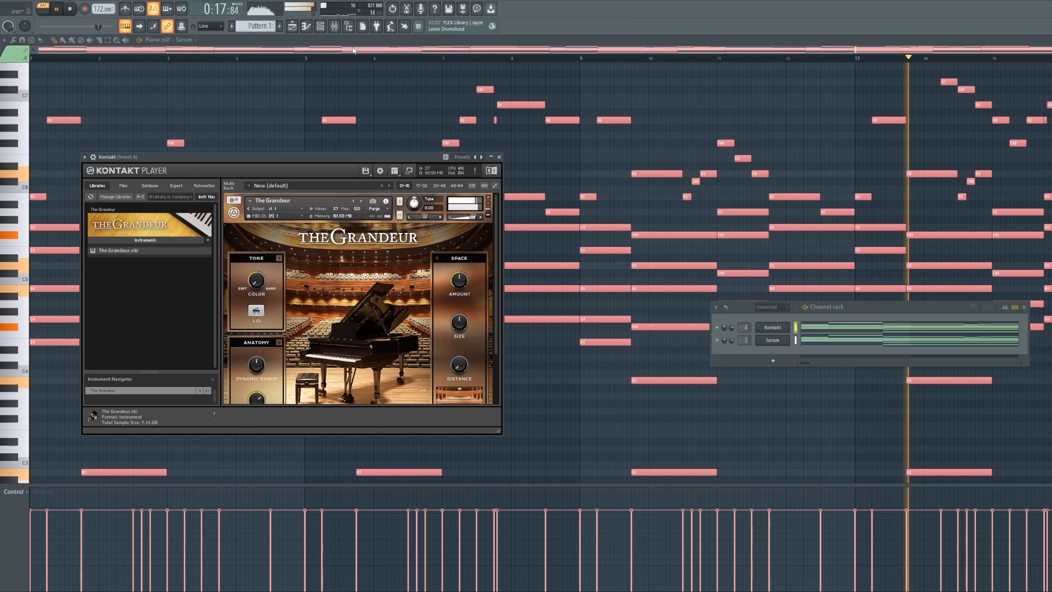
pyautogui.click(320, 25)
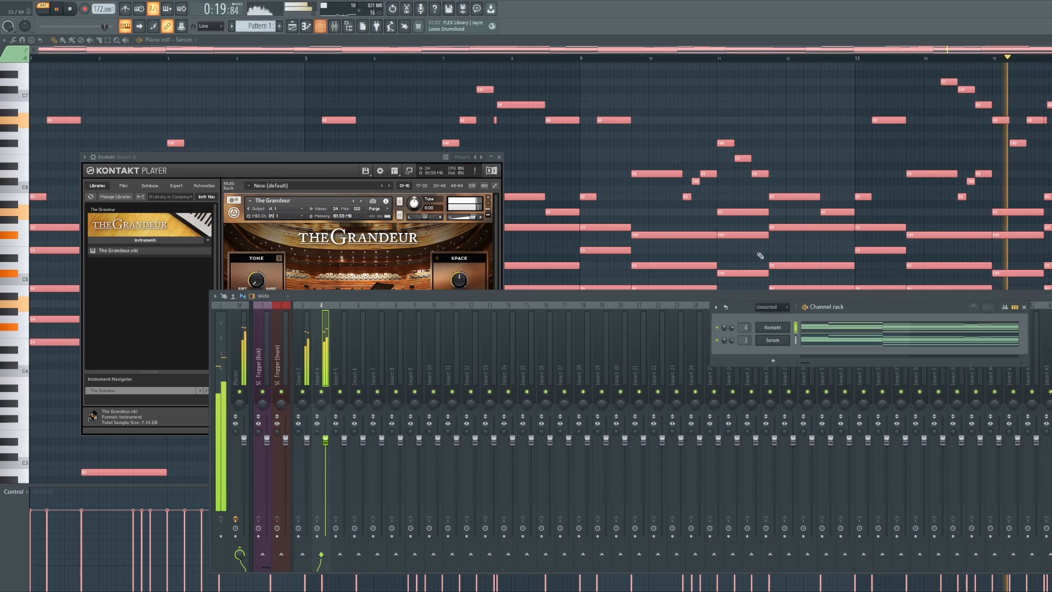
pyautogui.press('F6')
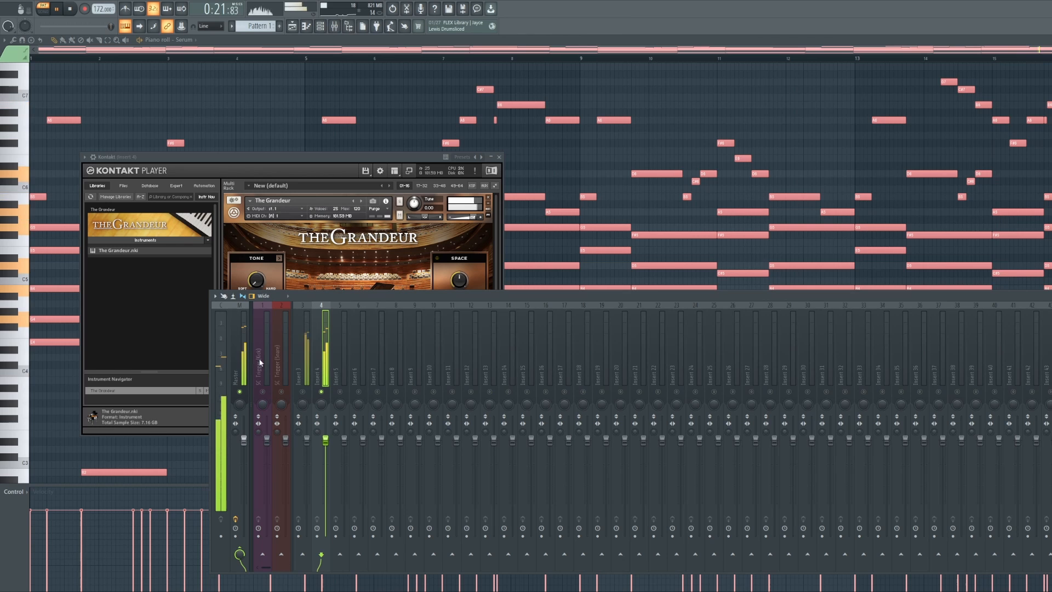
# Step: Reposition the mixer, replay the pattern and raise the wet level of the piano's Fruity Reeverb 2 on insert 4
pyautogui.press('space')
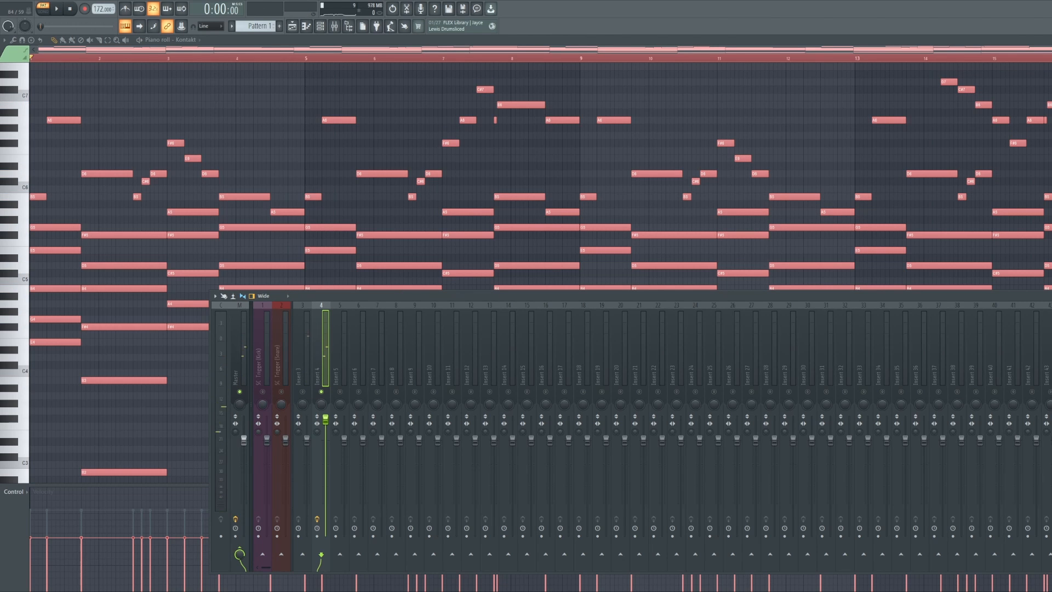
pyautogui.moveTo(419, 294); pyautogui.dragTo(483, 292)
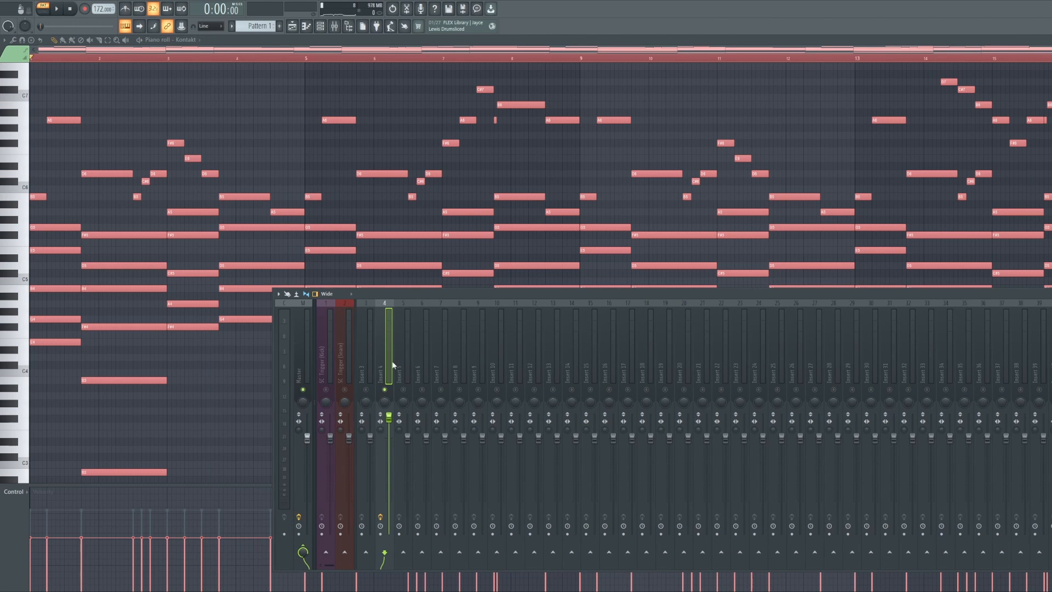
pyautogui.press('space')
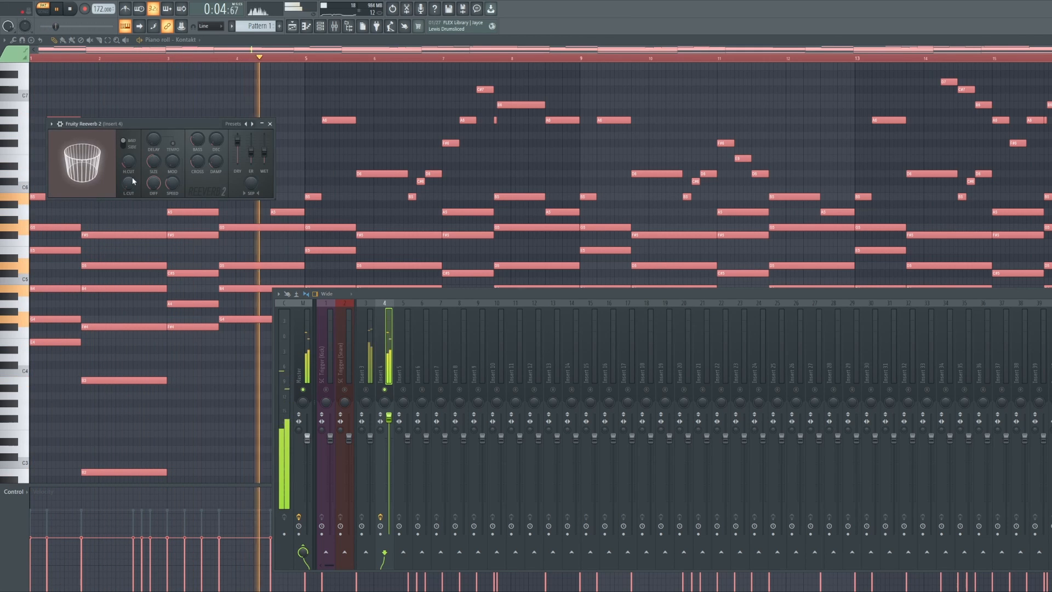
pyautogui.moveTo(264, 152); pyautogui.dragTo(264, 147)
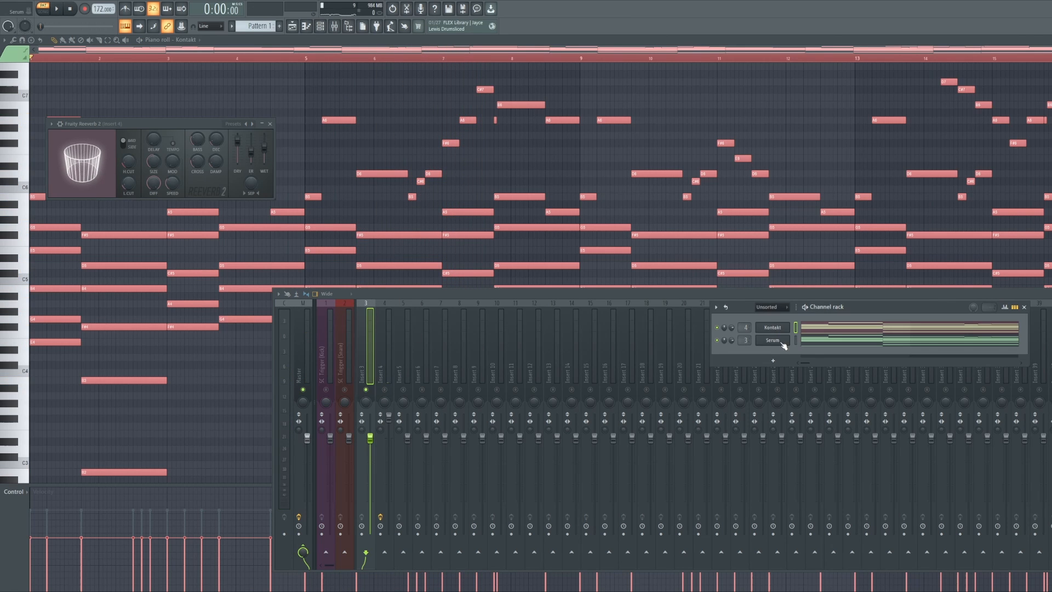
# Step: Enable Serum's Delay effect with its filter point pulled down, a left time of 1/8, a right time of 1/16 and Ping-Pong mode
pyautogui.click(782, 342)
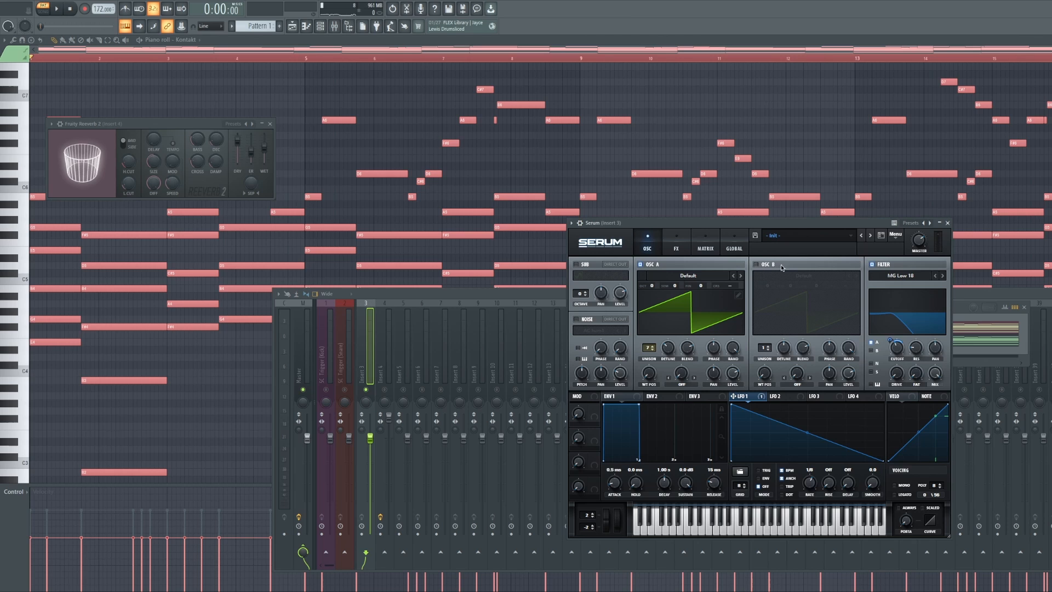
pyautogui.click(679, 249)
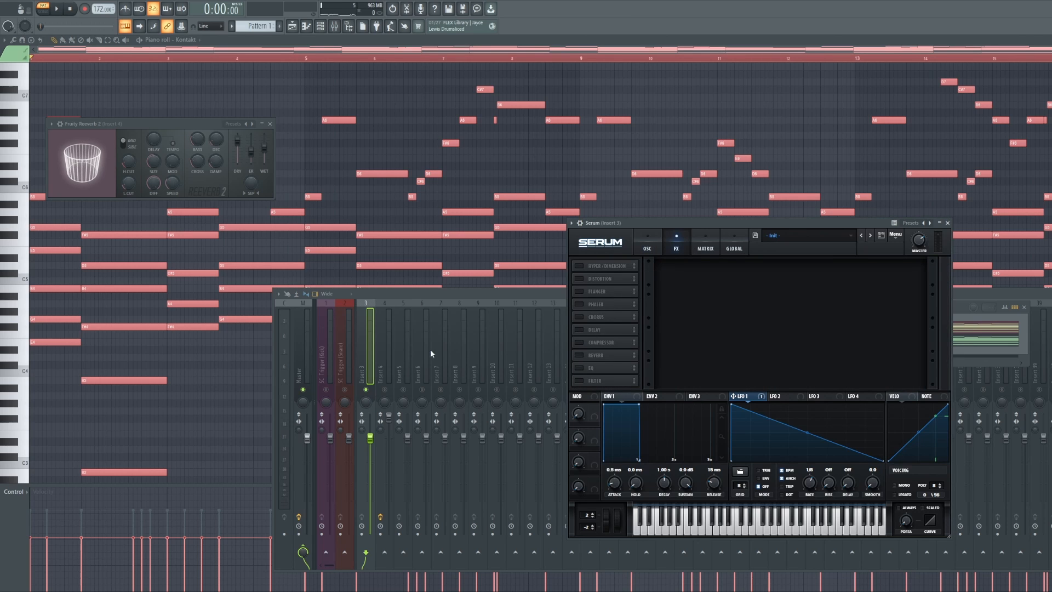
pyautogui.click(580, 330)
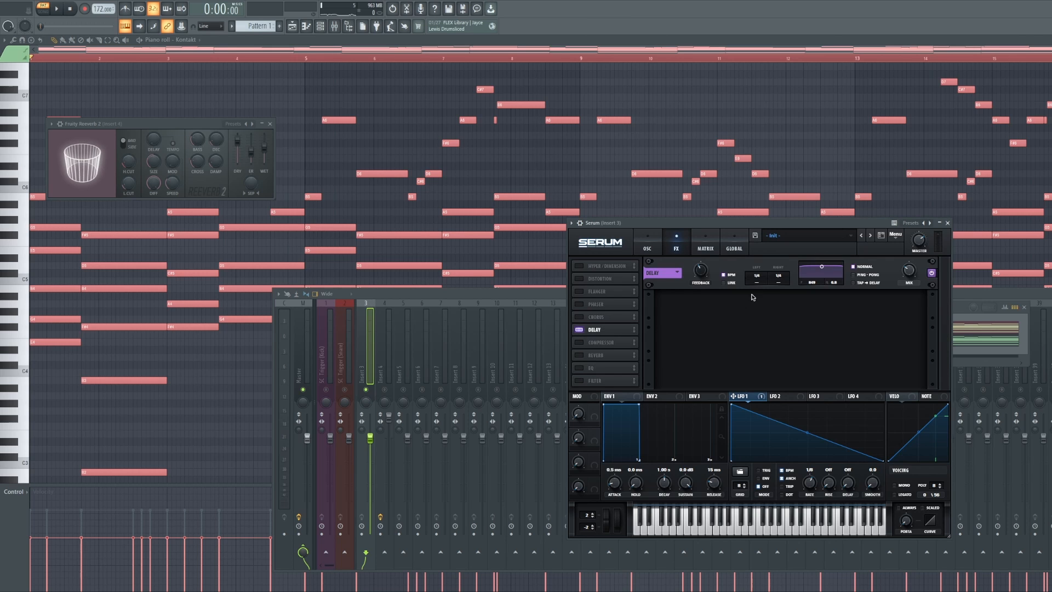
pyautogui.moveTo(823, 269); pyautogui.dragTo(824, 283)
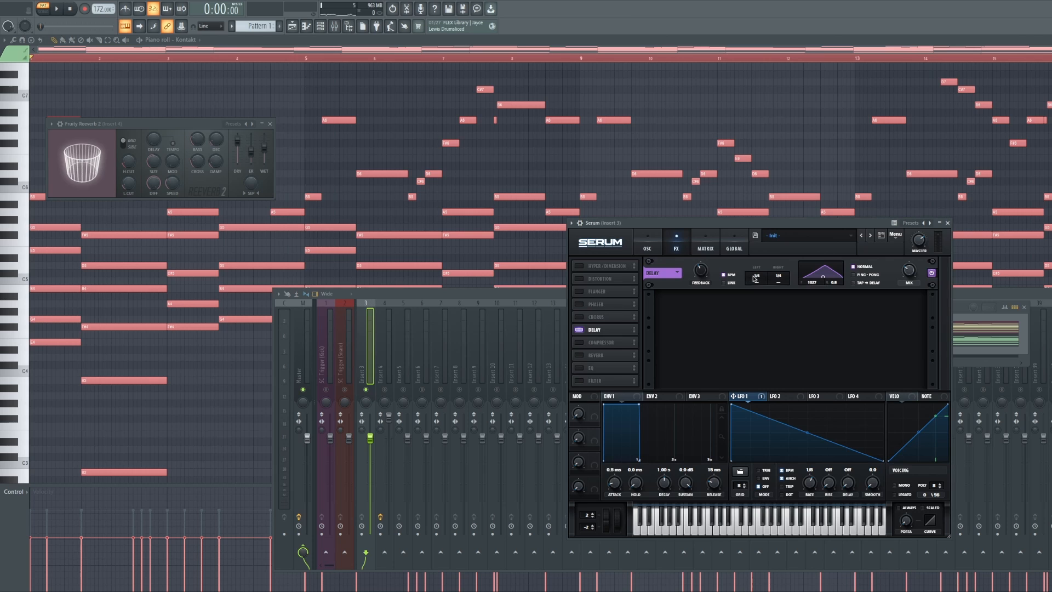
pyautogui.moveTo(753, 279); pyautogui.dragTo(753, 283)
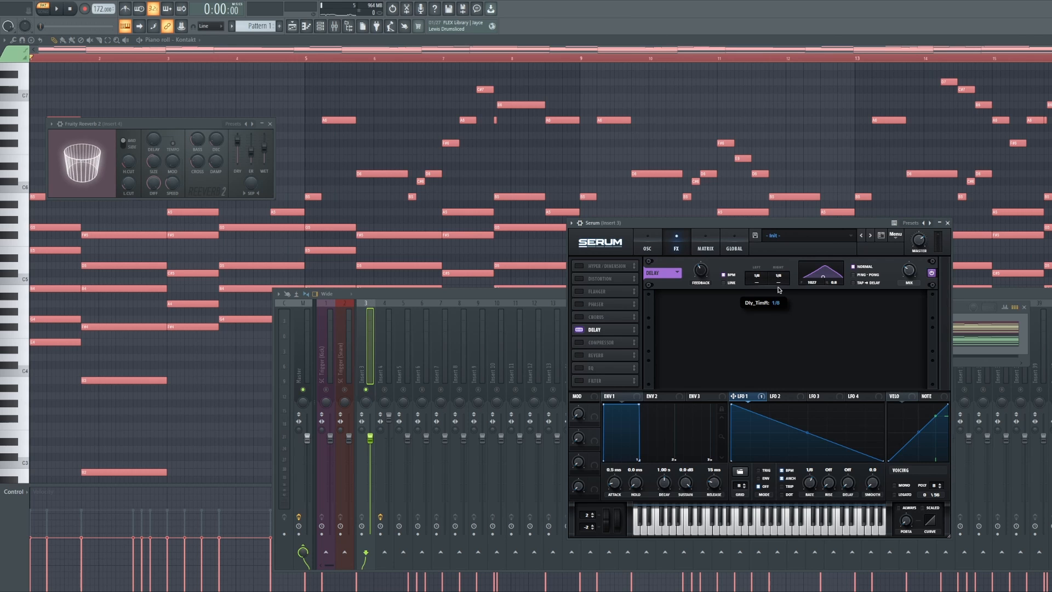
pyautogui.click(870, 275)
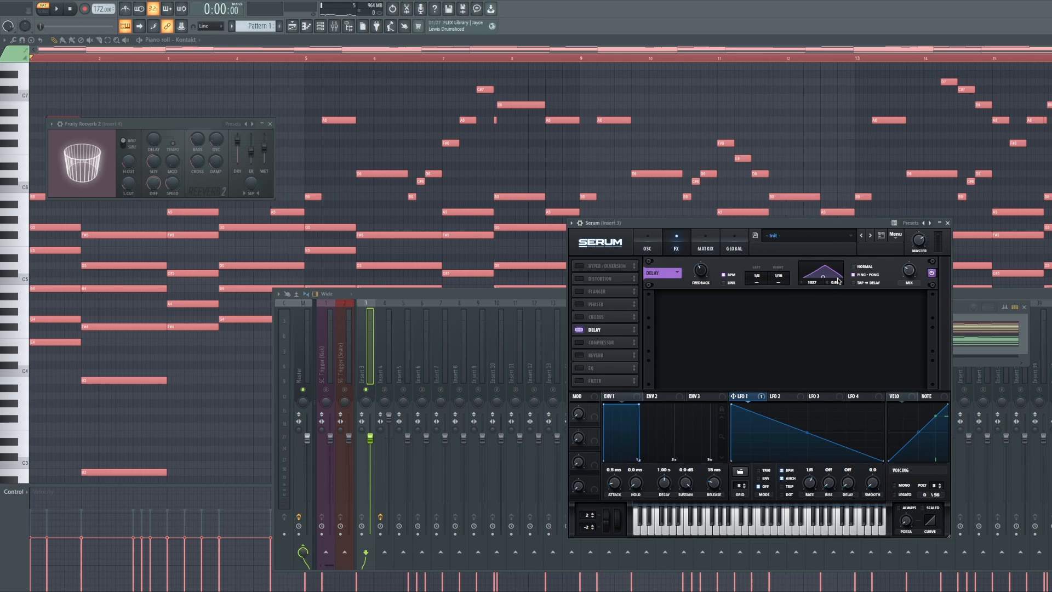
# Step: Adjust the mix level of Serum's delay while auditioning the pattern
pyautogui.moveTo(914, 273)
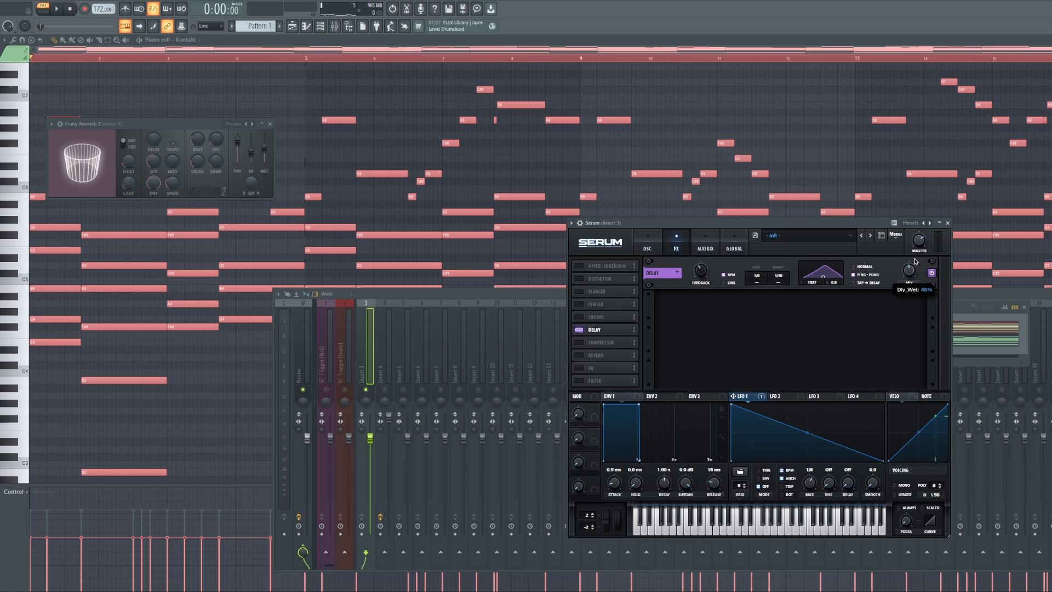
pyautogui.press('space')
pyautogui.moveTo(914, 261); pyautogui.dragTo(913, 247)
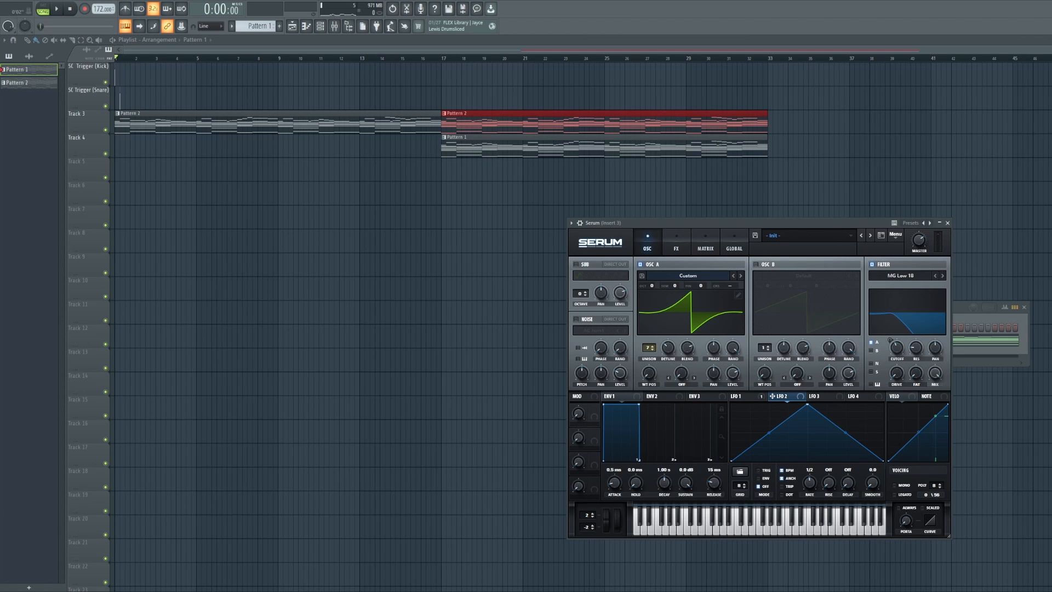
# Step: Preview the playlist arrangement and place the playhead at bar 17
pyautogui.click(144, 61)
pyautogui.press('space')
pyautogui.press('space')
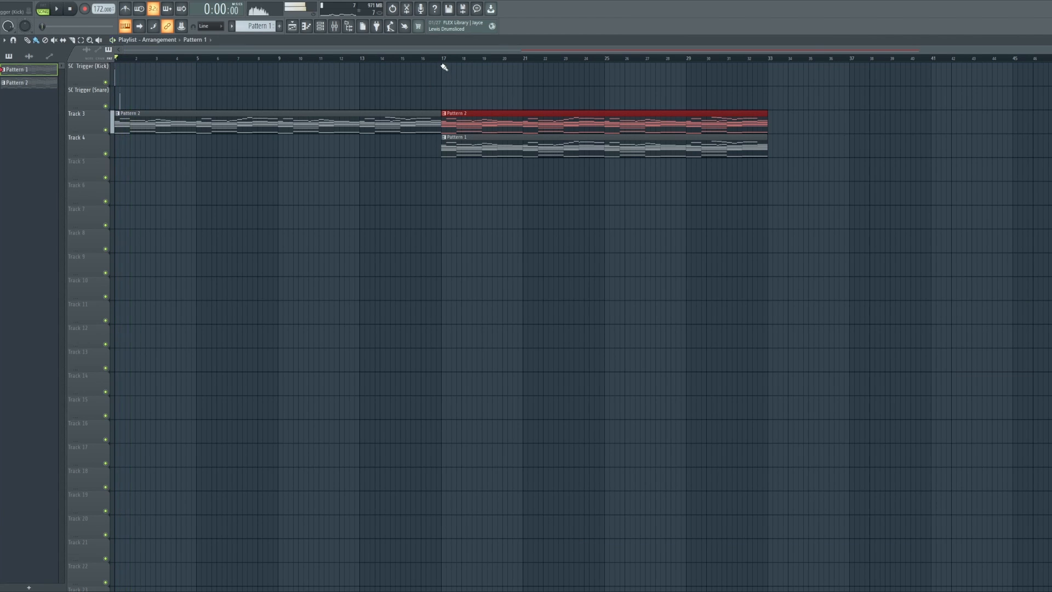
pyautogui.click(441, 57)
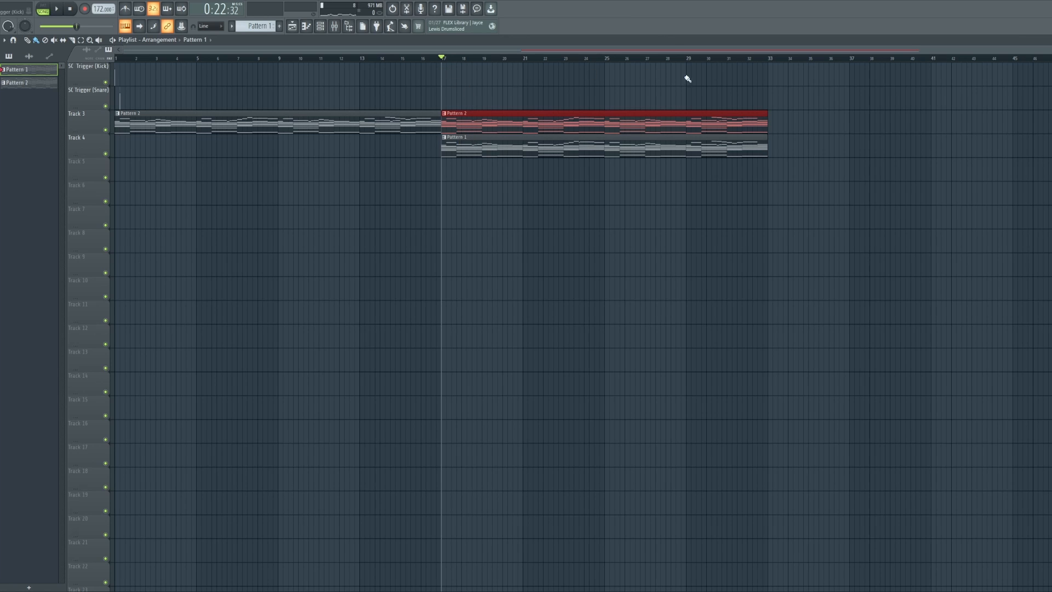
# Step: Bring up the Serum channel of Pattern 1 and play that pattern on its own
pyautogui.click(320, 26)
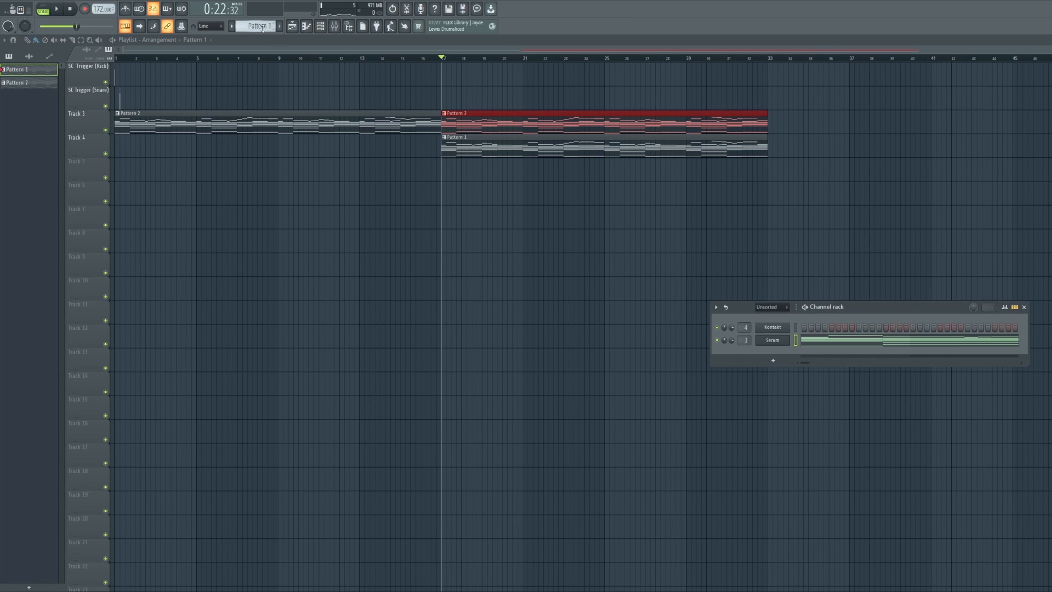
pyautogui.scroll(-1, 263, 25)
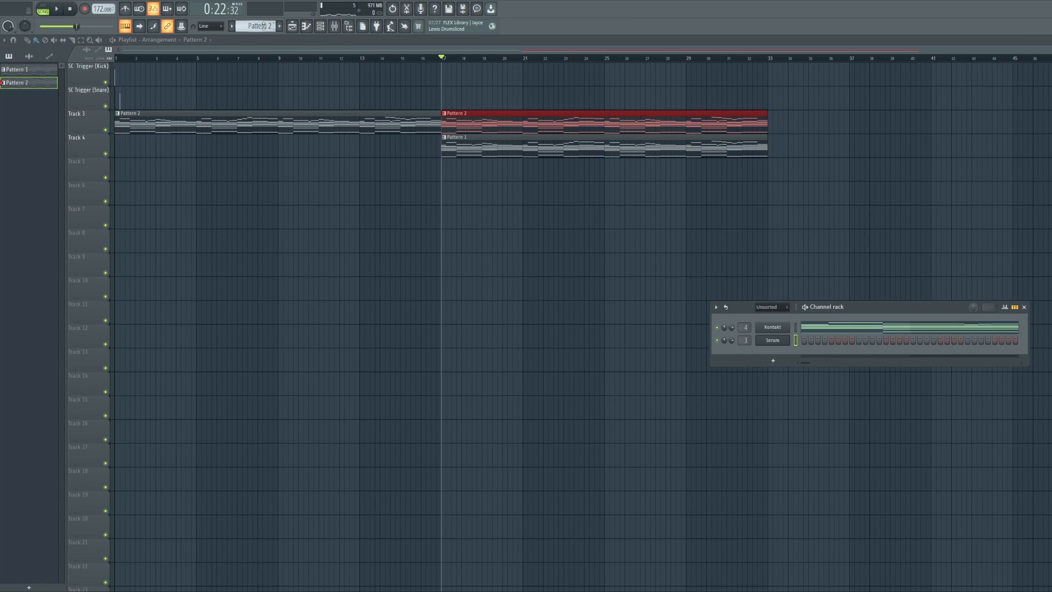
pyautogui.scroll(1, 264, 25)
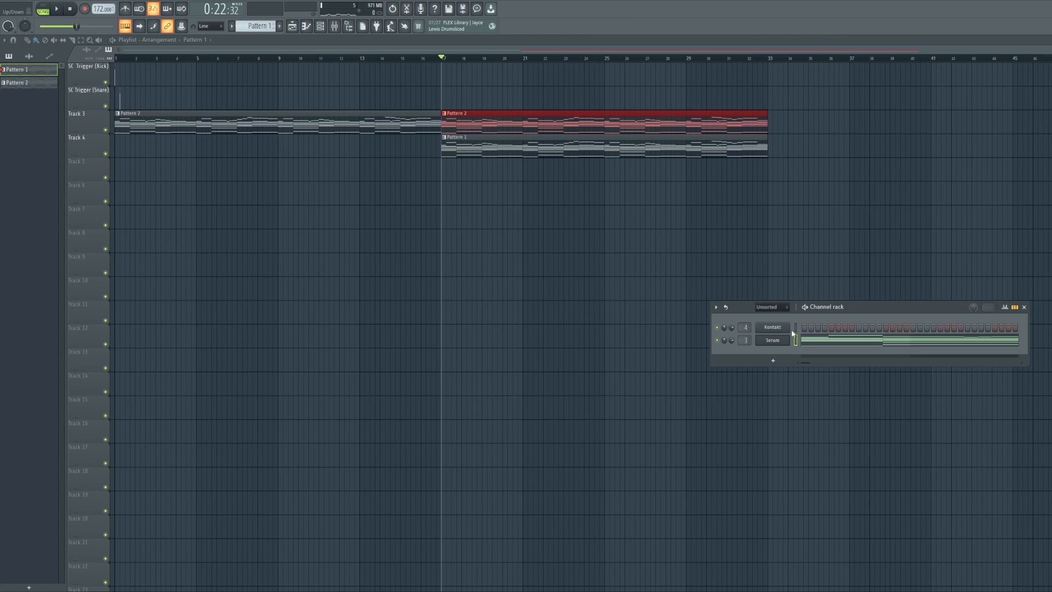
pyautogui.click(773, 340)
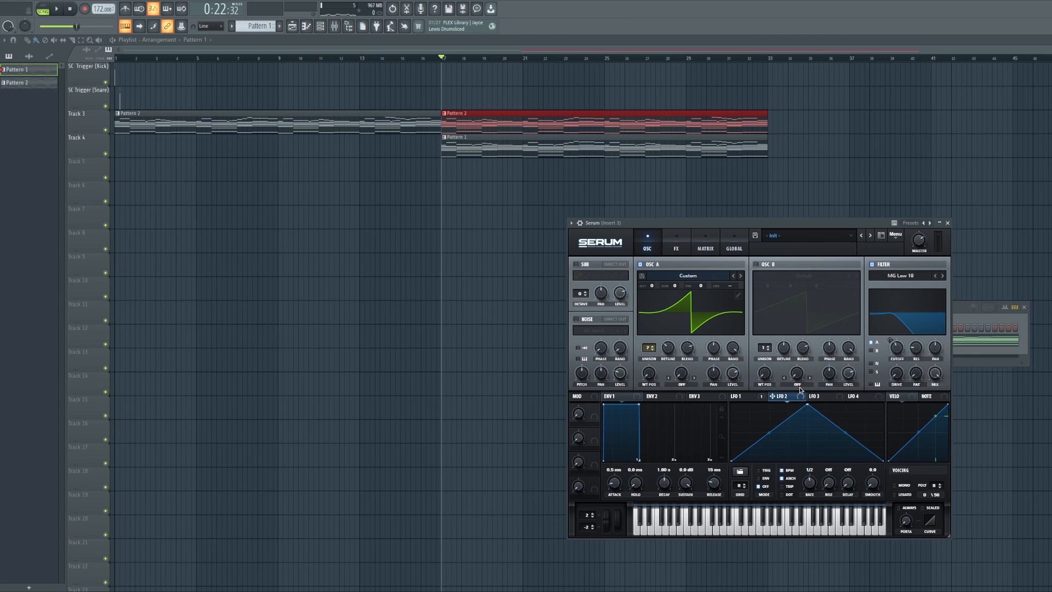
pyautogui.click(46, 9)
pyautogui.click(58, 9)
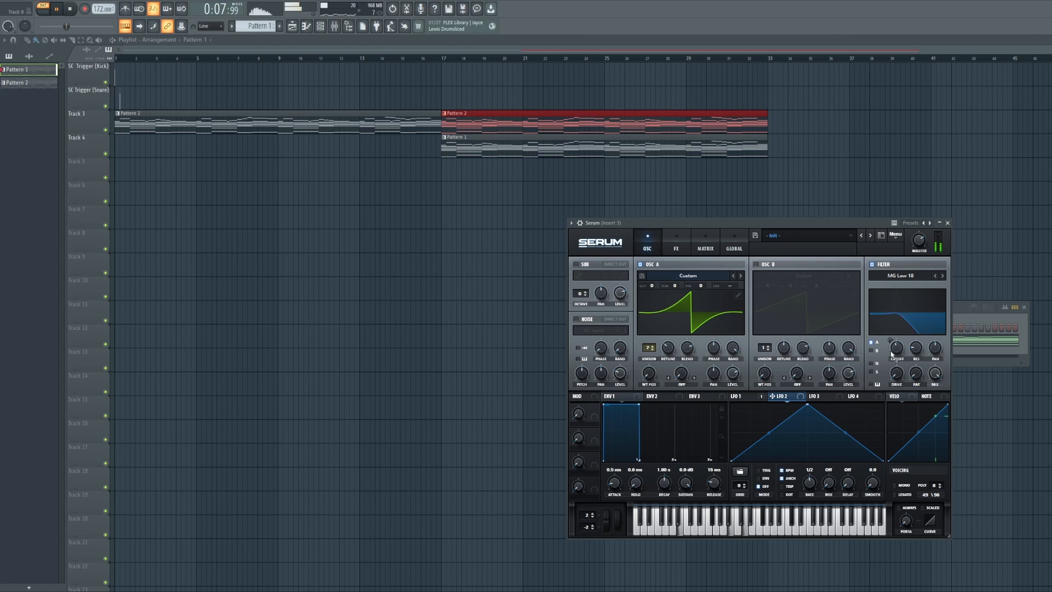
# Step: Modulate Serum's filter cutoff with LFO 2, reshaped into a single rising ramp with a rate of 16 bar
pyautogui.moveTo(897, 351); pyautogui.dragTo(896, 350)
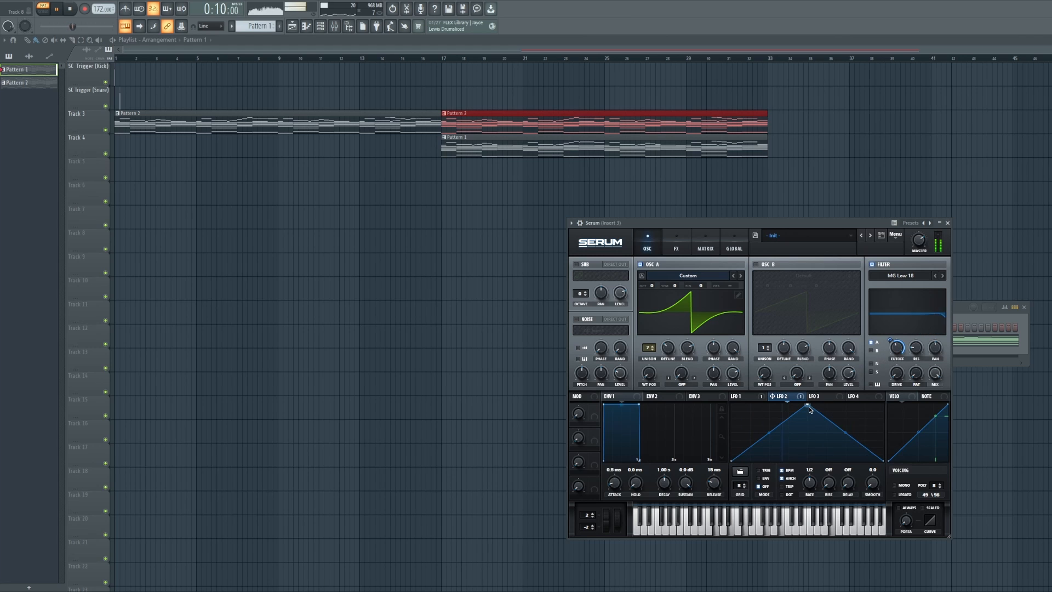
pyautogui.moveTo(809, 406); pyautogui.dragTo(882, 404)
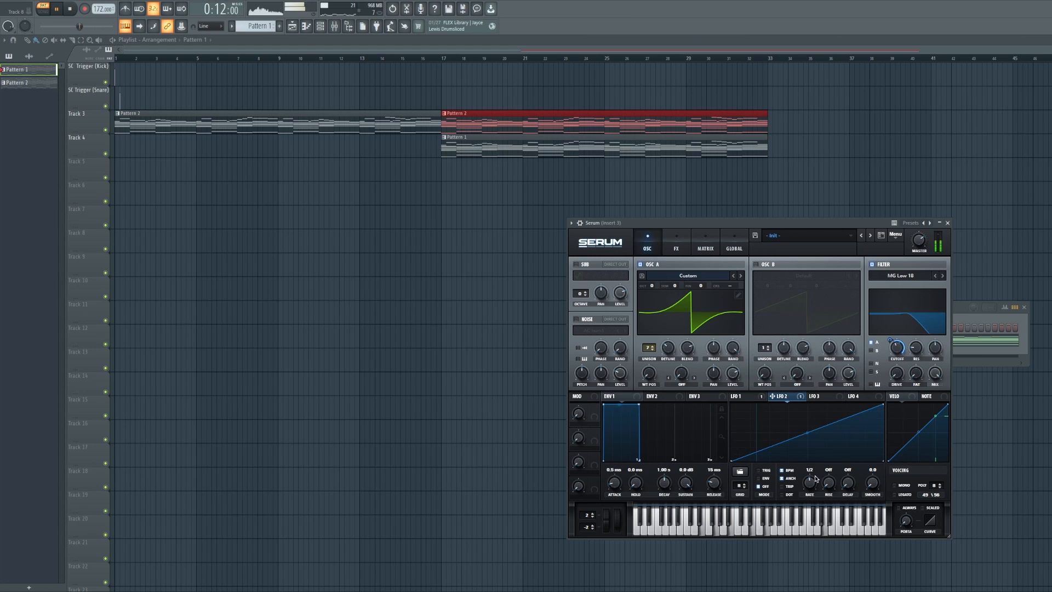
pyautogui.press('space')
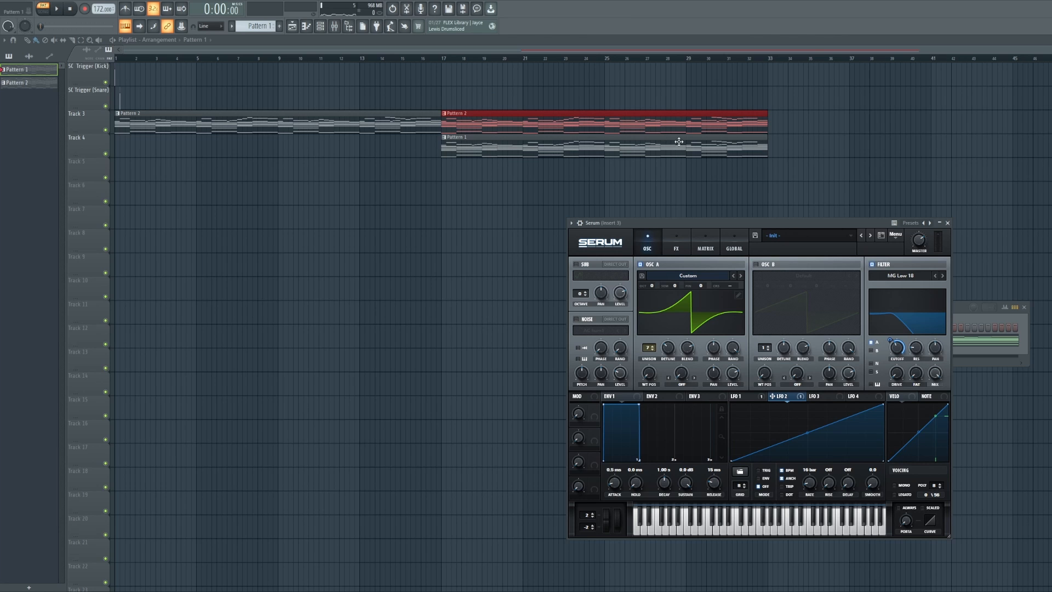
# Step: Play the song from bar 17 with Serum open to check the filter sweep over the second section
pyautogui.doubleClick(443, 58)
pyautogui.click(322, 29)
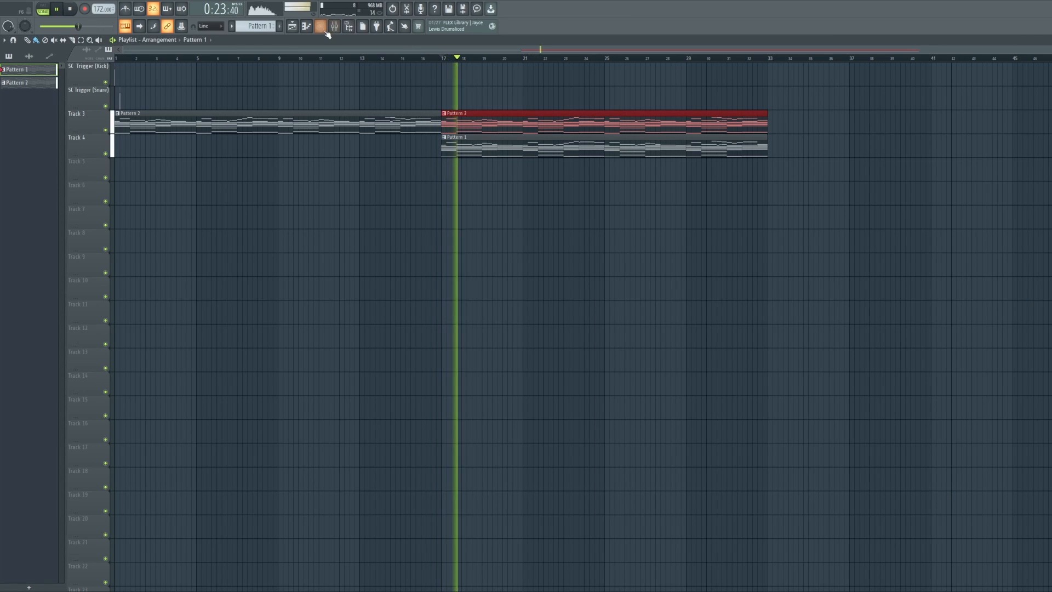
pyautogui.click(774, 341)
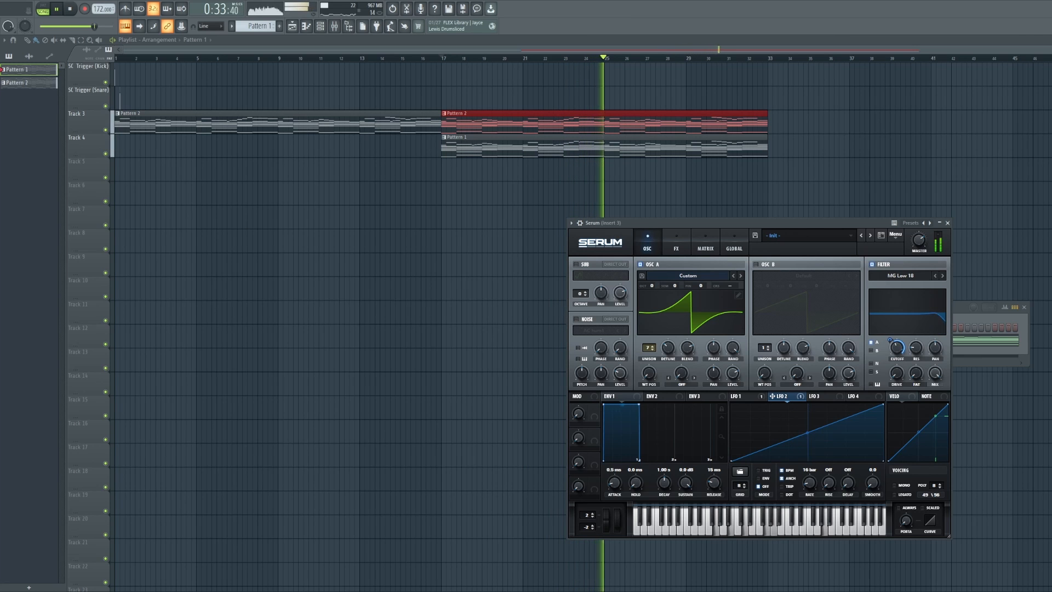
pyautogui.click(70, 9)
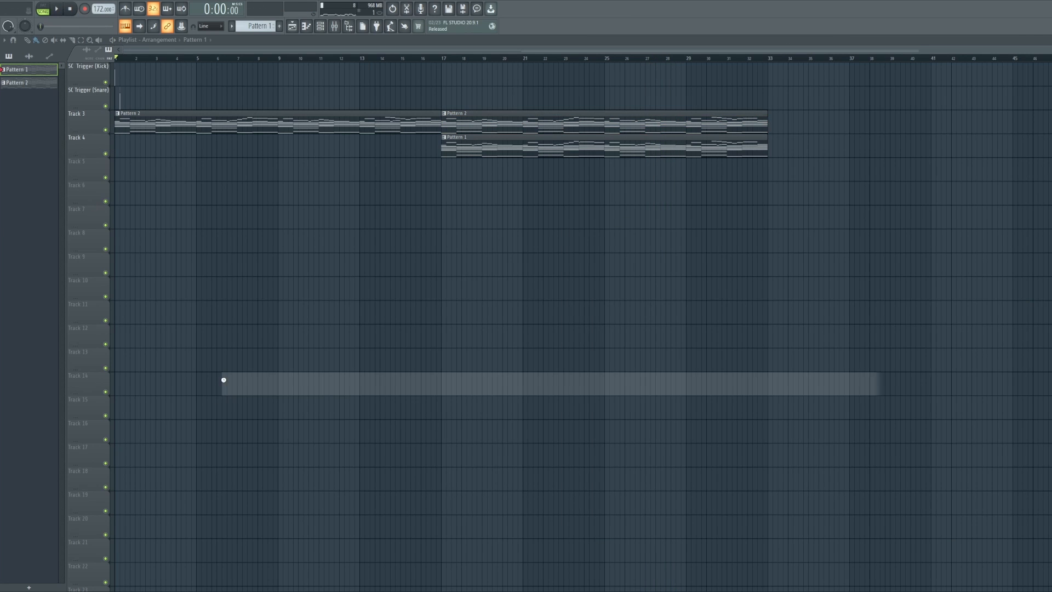
# Step: Place the hats begin audio clip at bar 1 of Track 5 and trim off the loud hit at its end
pyautogui.moveTo(223, 378); pyautogui.dragTo(111, 173)
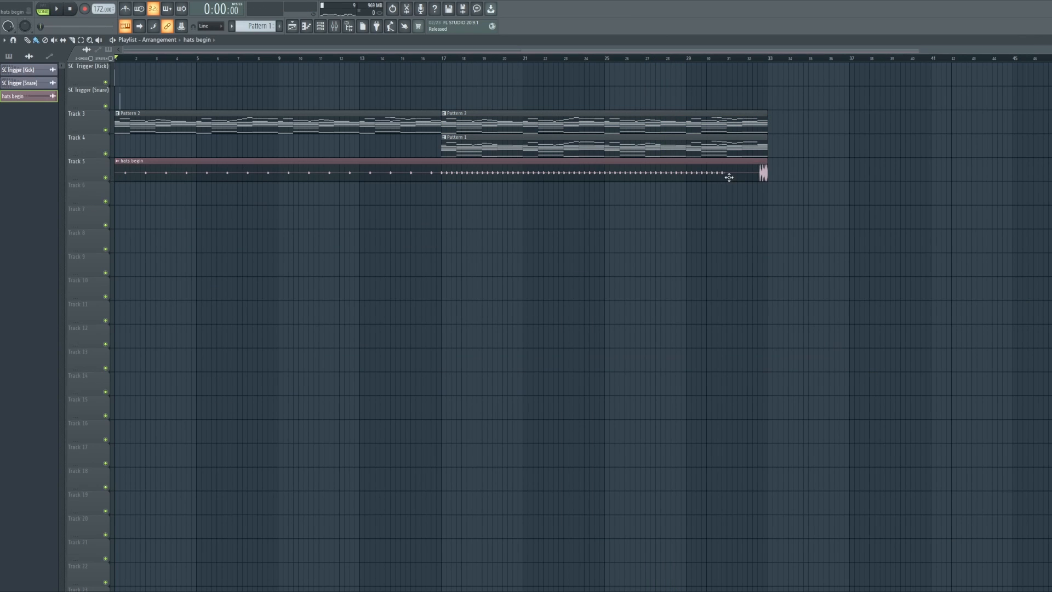
pyautogui.moveTo(765, 173); pyautogui.dragTo(752, 173)
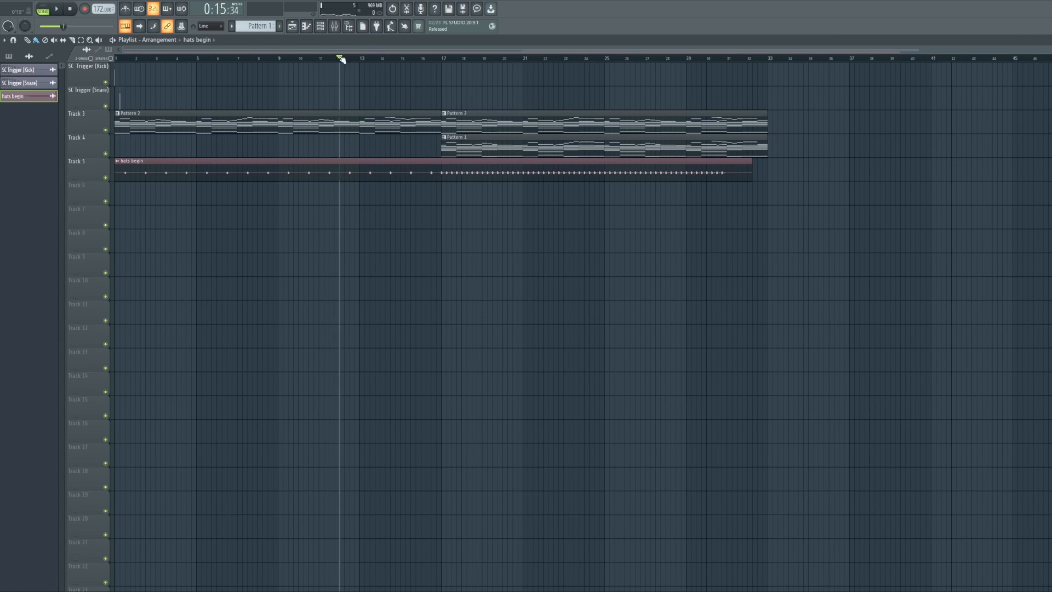
# Step: Play the arrangement and open the hats begin clip's channel settings together with the mixer
pyautogui.press('space')
pyautogui.press('F9')
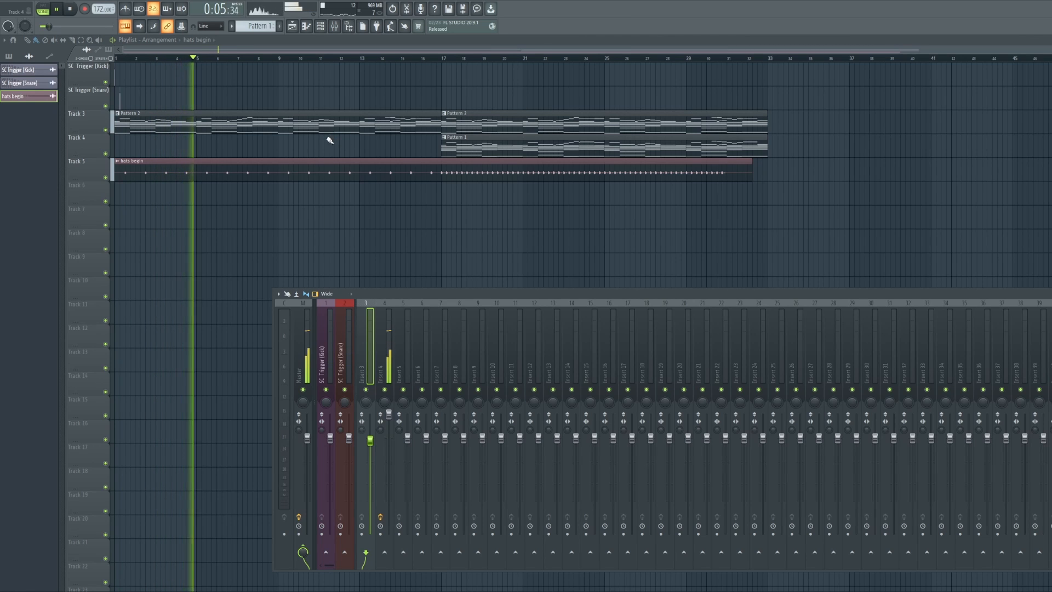
pyautogui.press('F9')
pyautogui.doubleClick(371, 172)
pyautogui.click(334, 25)
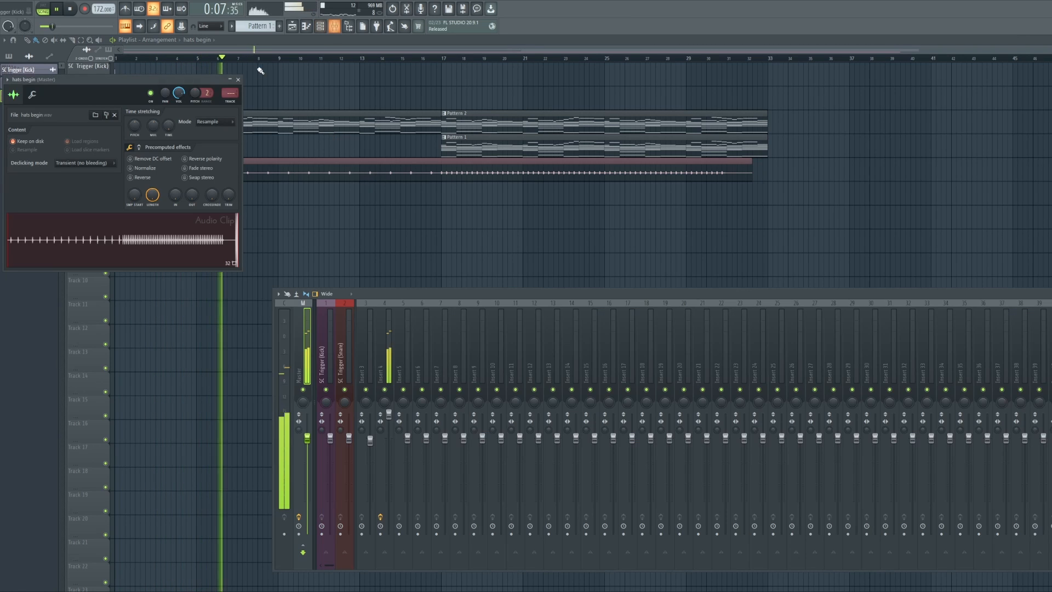
pyautogui.click(337, 43)
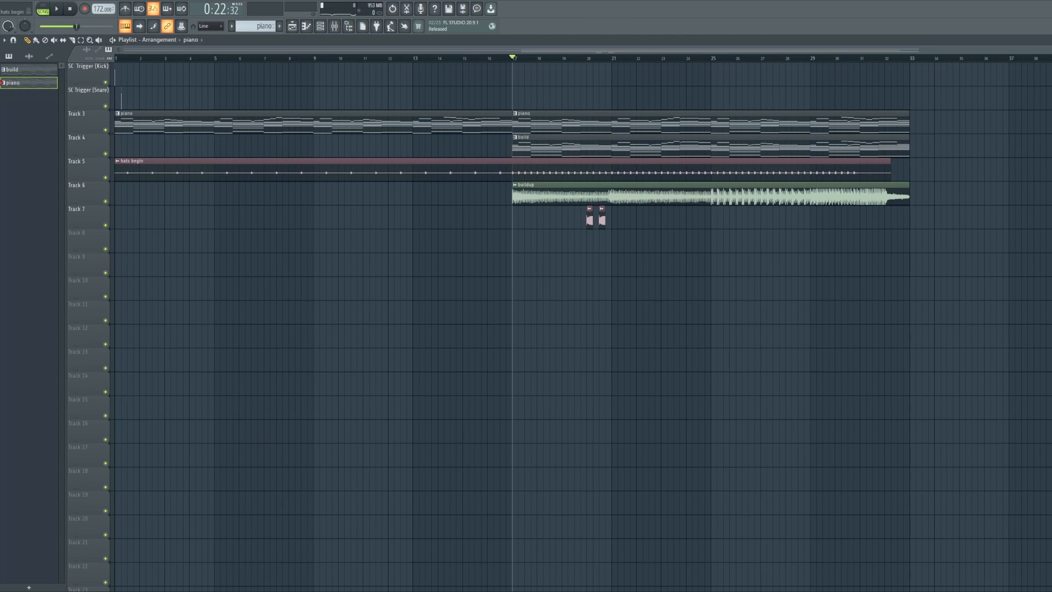
# Step: Play the arrangement from just before bar 17 and follow the piano, build, hats and buildup clips to their end
pyautogui.click(506, 59)
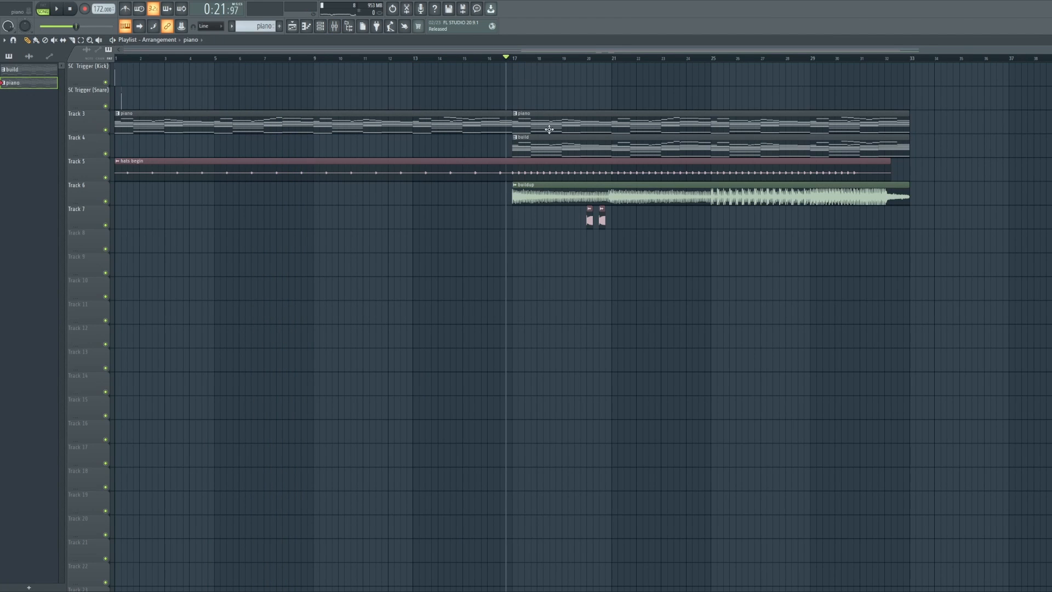
pyautogui.moveTo(578, 52); pyautogui.dragTo(708, 52)
pyautogui.click(369, 59)
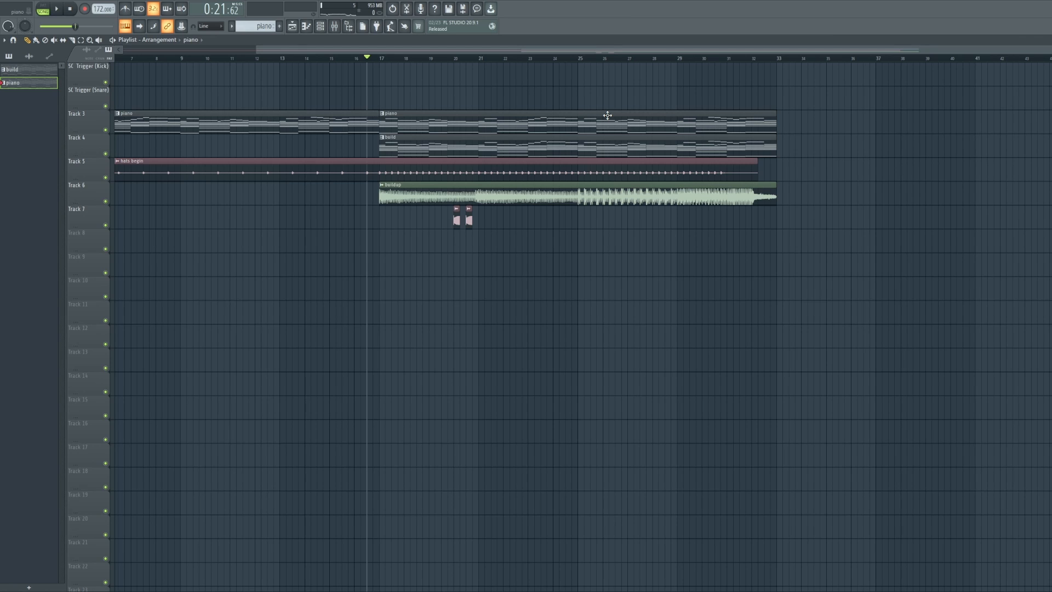
pyautogui.press('space')
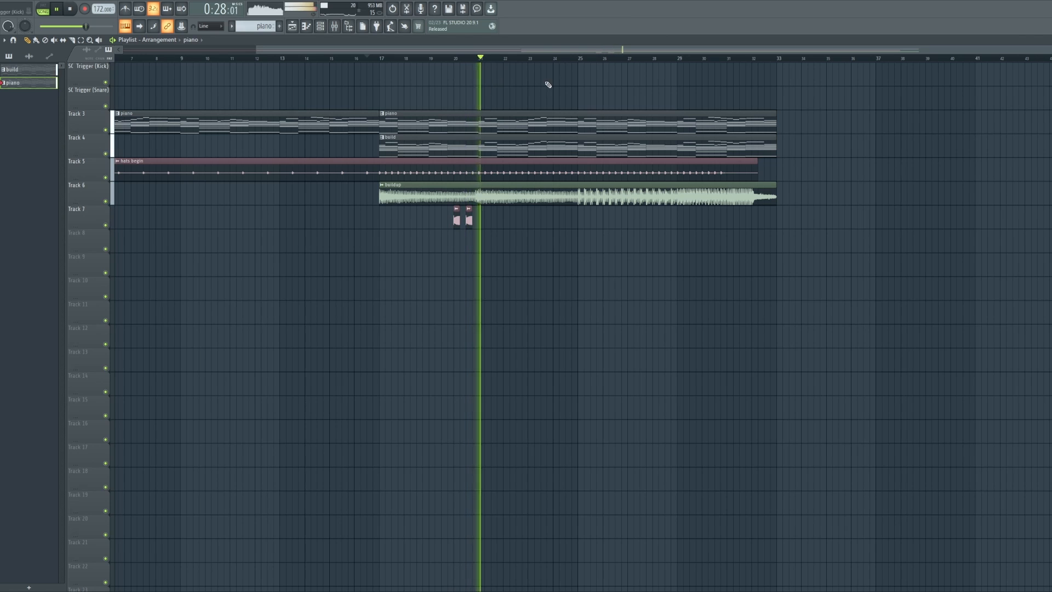
pyautogui.moveTo(585, 50); pyautogui.dragTo(691, 49)
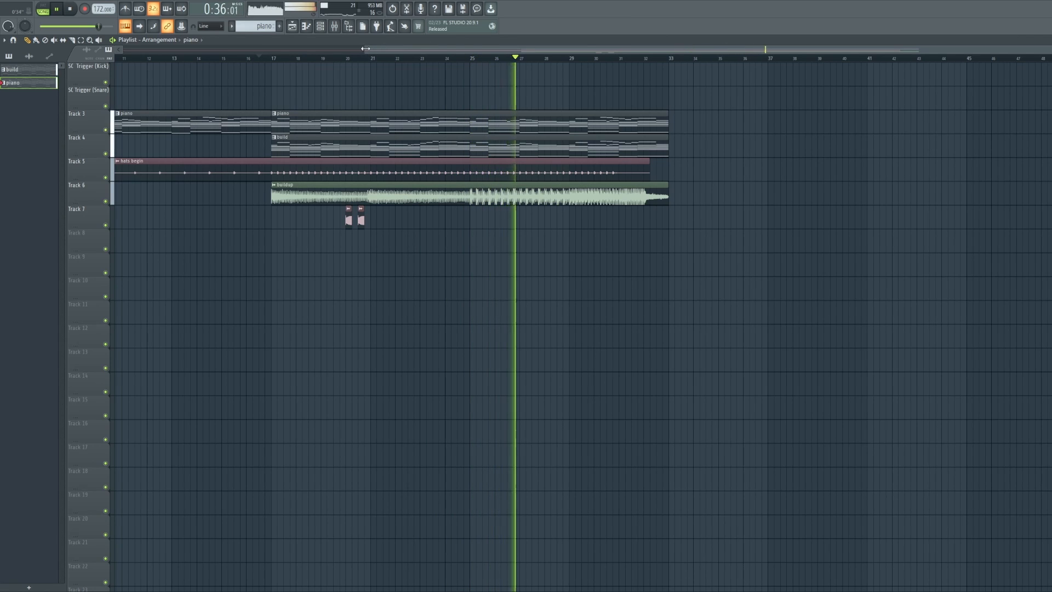
pyautogui.moveTo(365, 50); pyautogui.dragTo(609, 65)
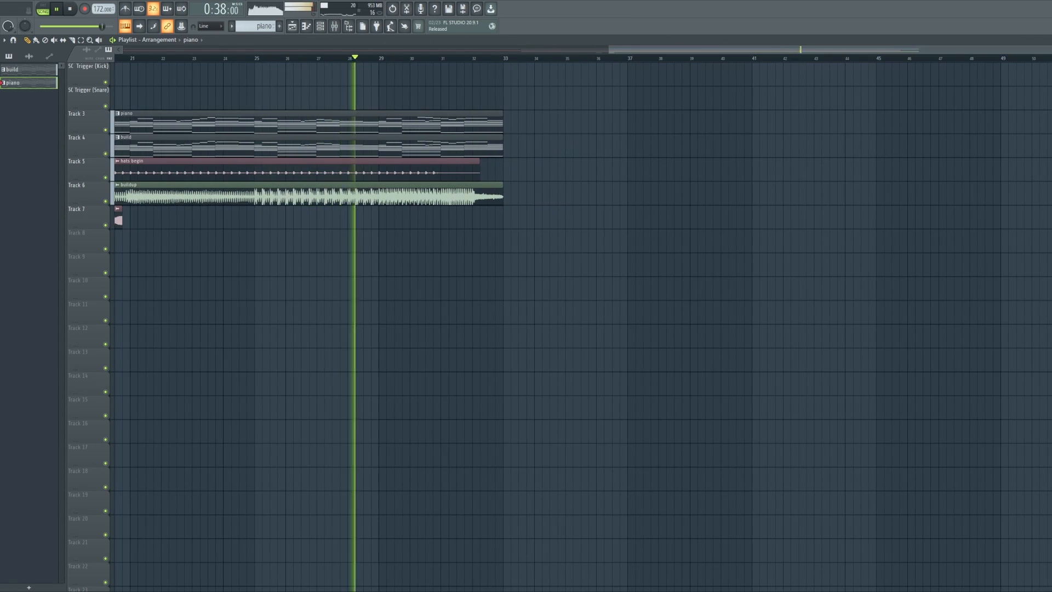
pyautogui.moveTo(1050, 50); pyautogui.dragTo(1049, 49)
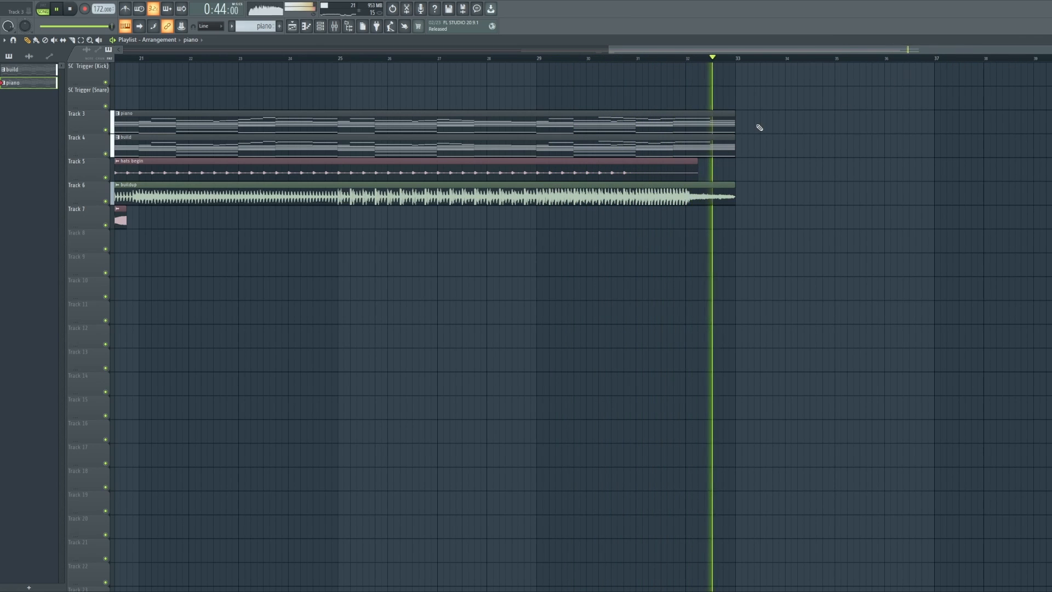
pyautogui.press('space')
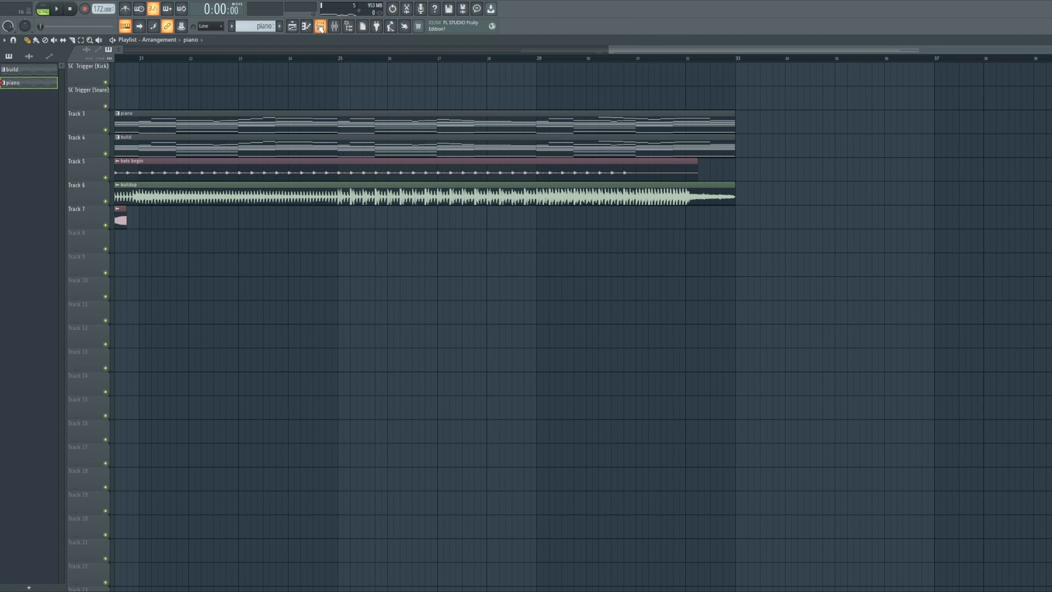
# Step: Copy the upper melody notes of the build pattern into a new Serum channel in Pattern 3, one octave lower
pyautogui.click(320, 26)
pyautogui.doubleClick(607, 155)
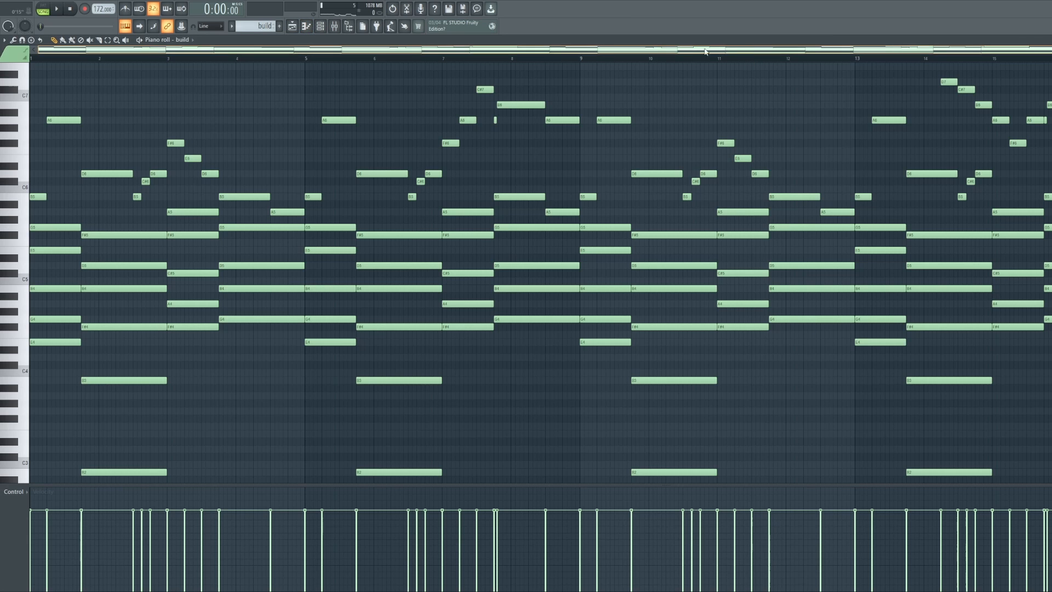
pyautogui.moveTo(37, 207); pyautogui.dragTo(1050, 56)
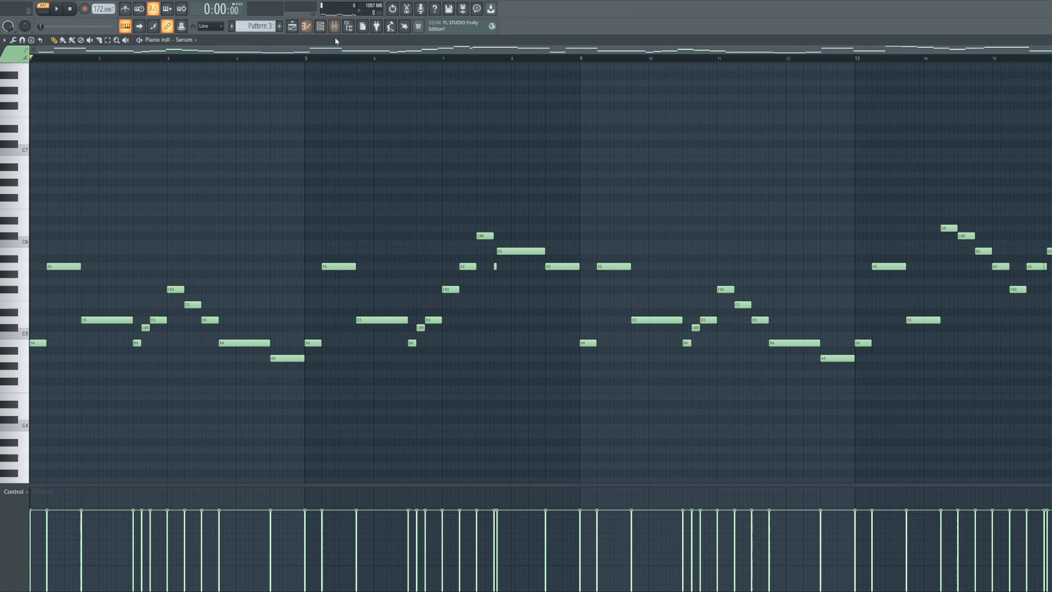
# Step: Audition the new Serum channel with the melody and load the cool squarey lead preset
pyautogui.click(320, 25)
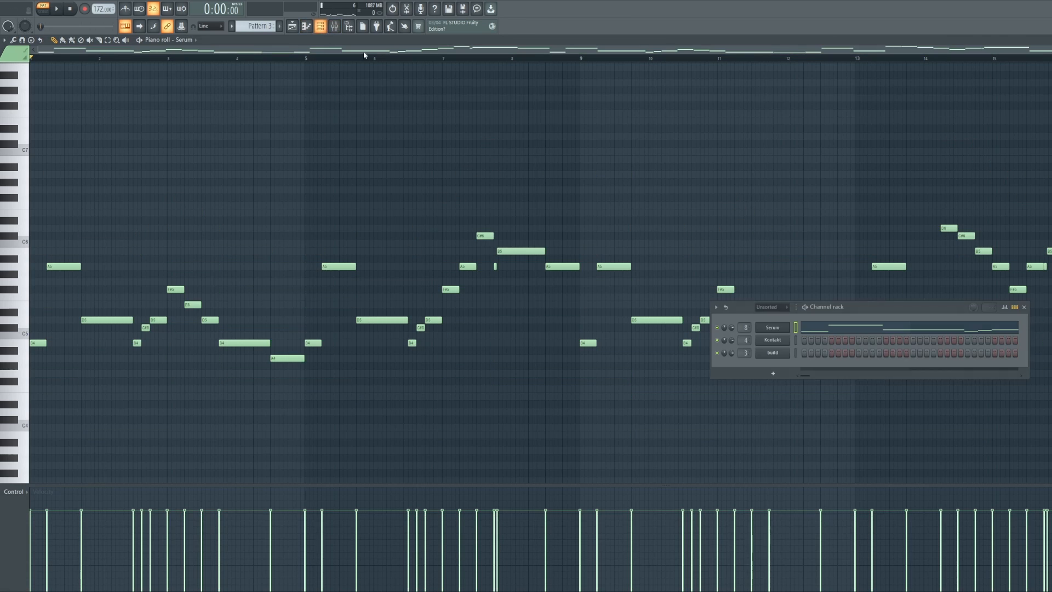
pyautogui.click(785, 332)
pyautogui.moveTo(222, 115); pyautogui.dragTo(665, 112)
pyautogui.press('space')
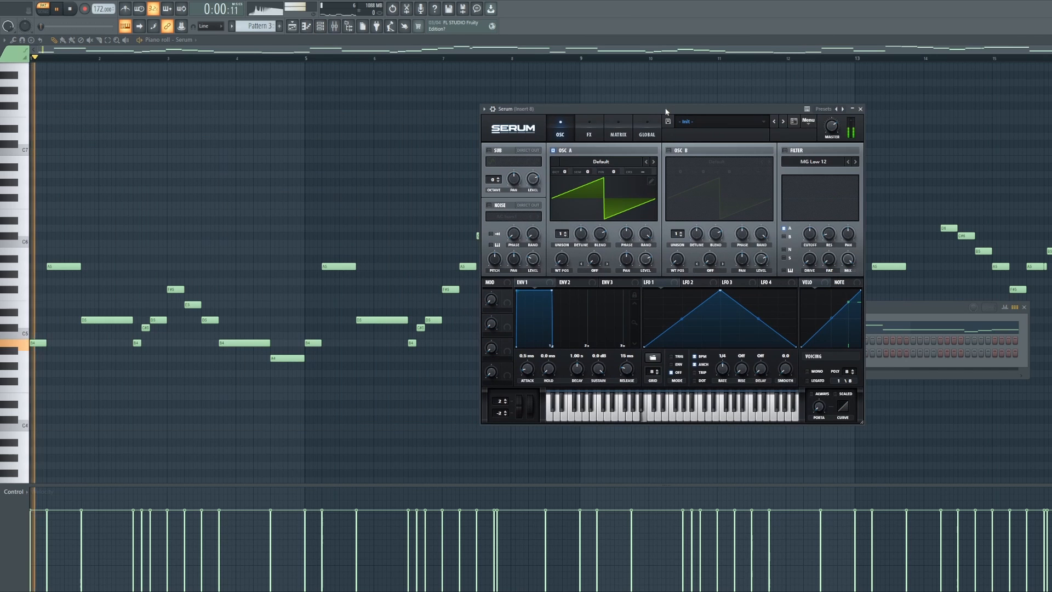
pyautogui.press('space')
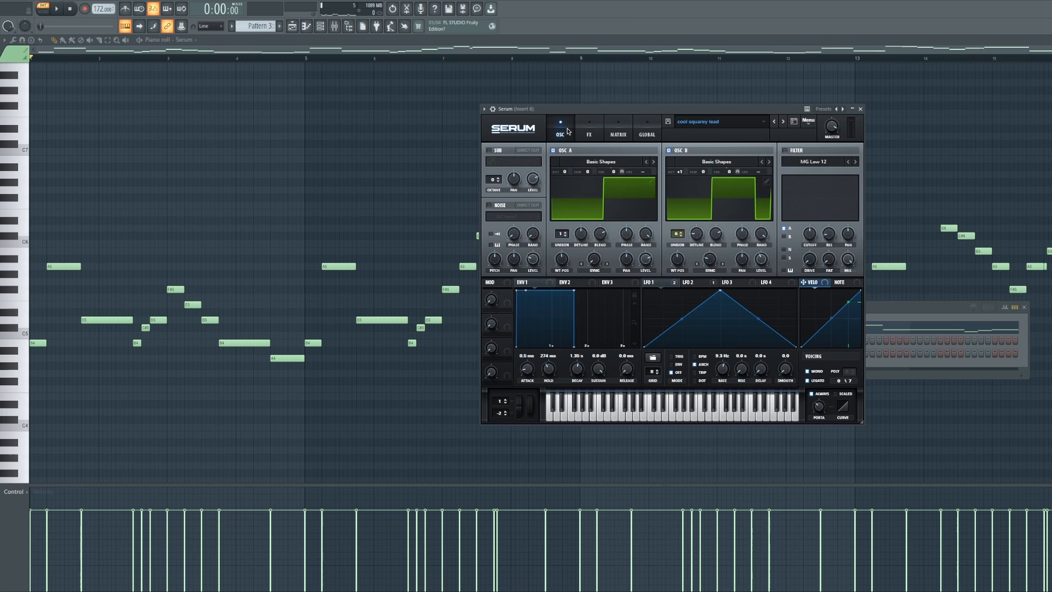
pyautogui.click(521, 54)
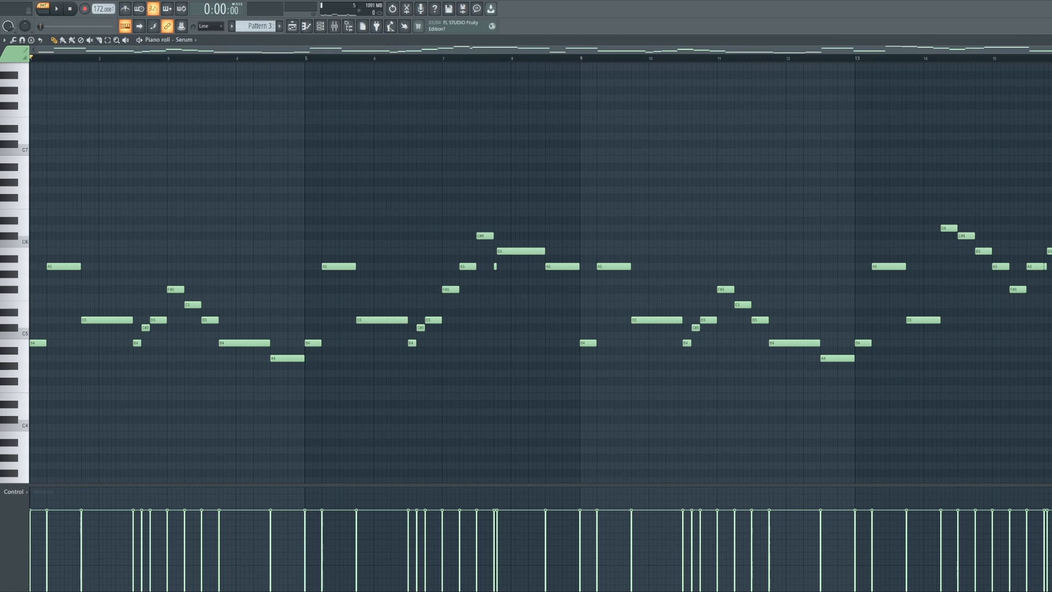
# Step: Play back the lead melody and add FabFilter Pro-Q 3 to its mixer track, insert 8
pyautogui.press('space')
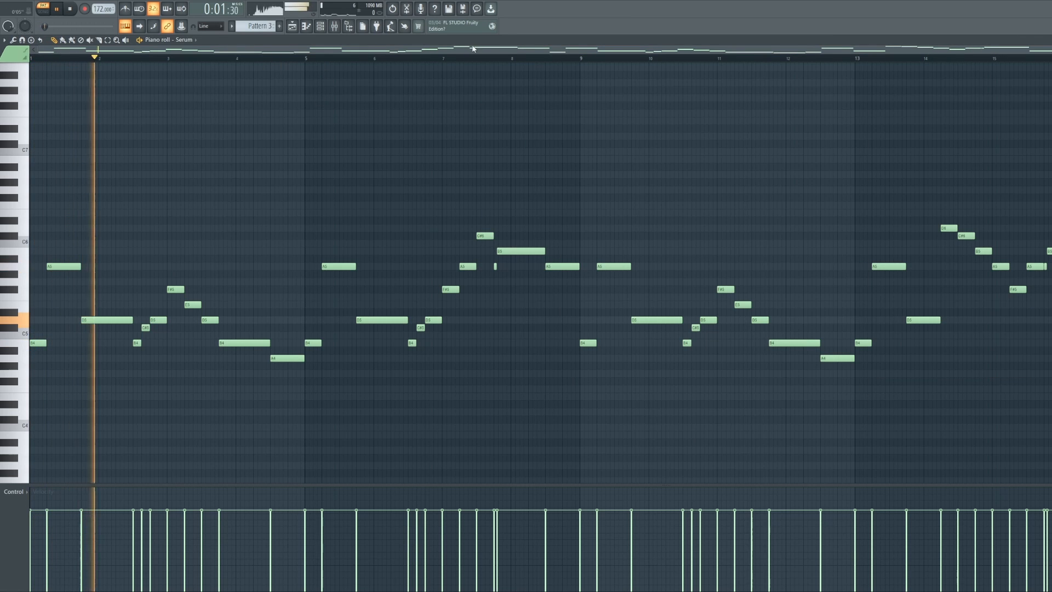
pyautogui.press('F9')
pyautogui.press('space')
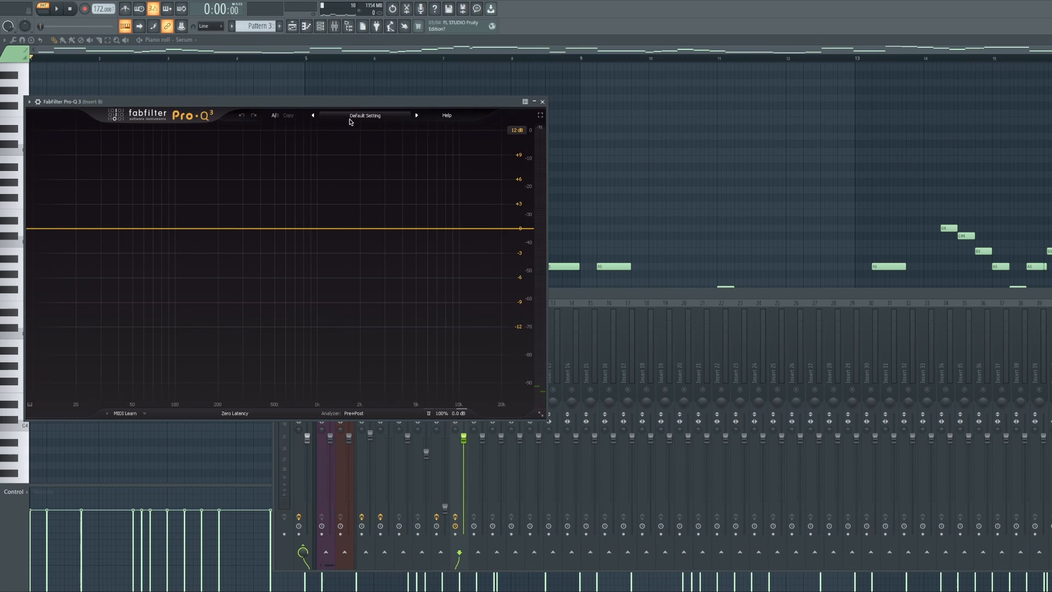
# Step: Filter the lead in Pro-Q 3 with a 30 dB/oct low cut near 100 Hz and a high cut near 14 kHz, and raise insert 8's fader
pyautogui.scroll(-1, 134, 229)
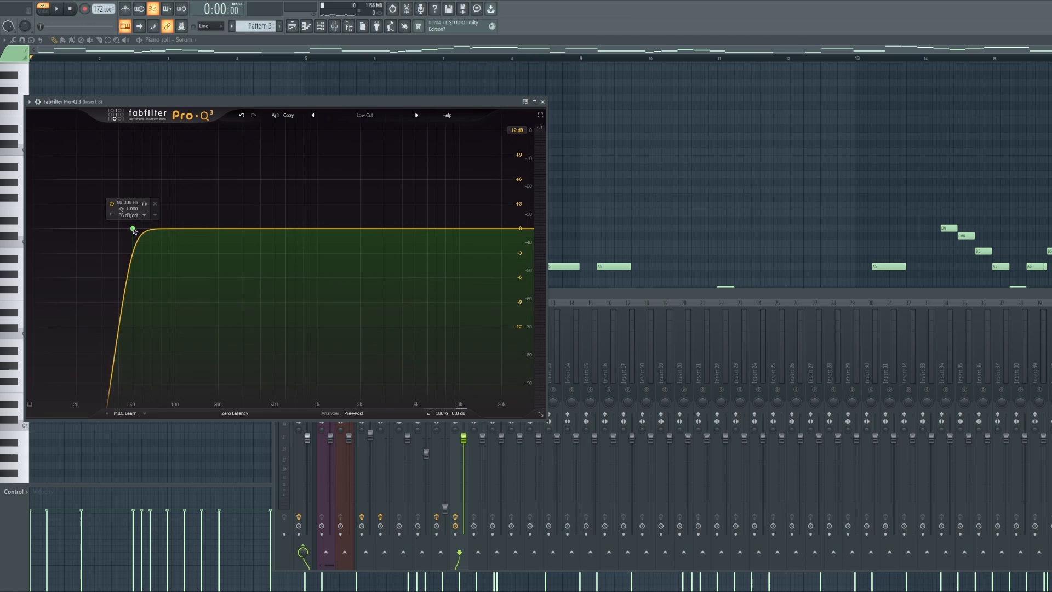
pyautogui.moveTo(134, 228); pyautogui.dragTo(180, 238)
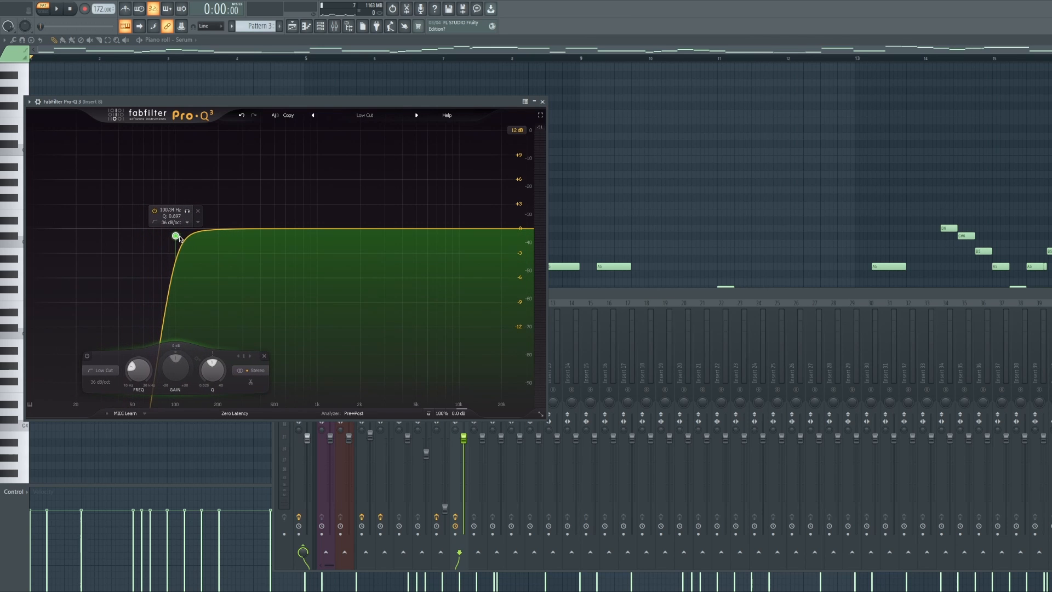
pyautogui.press('space')
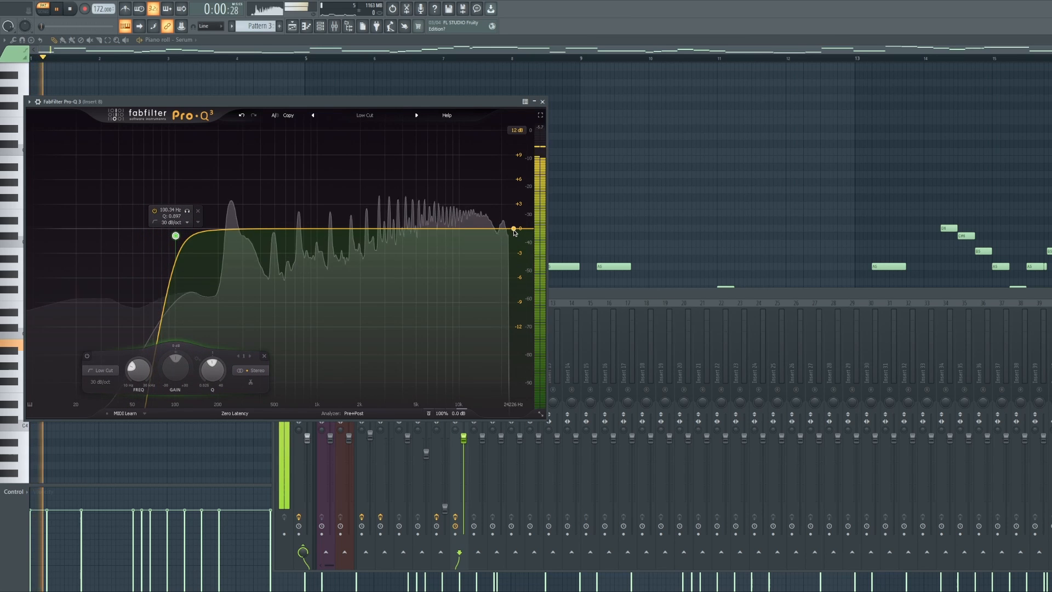
pyautogui.click(514, 229)
pyautogui.scroll(2, 514, 229)
pyautogui.moveTo(514, 229); pyautogui.dragTo(481, 231)
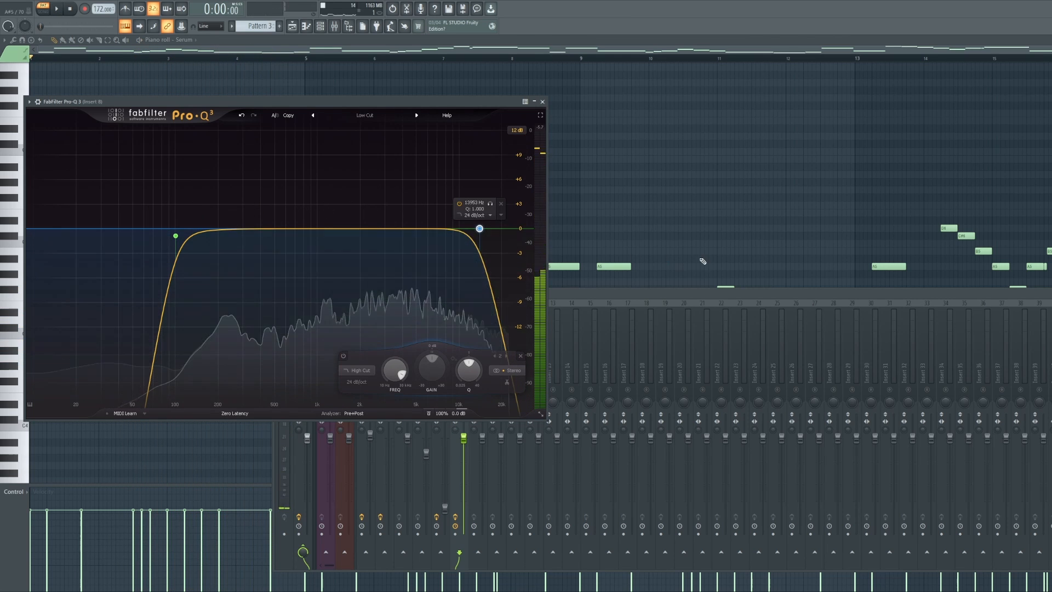
pyautogui.click(648, 307)
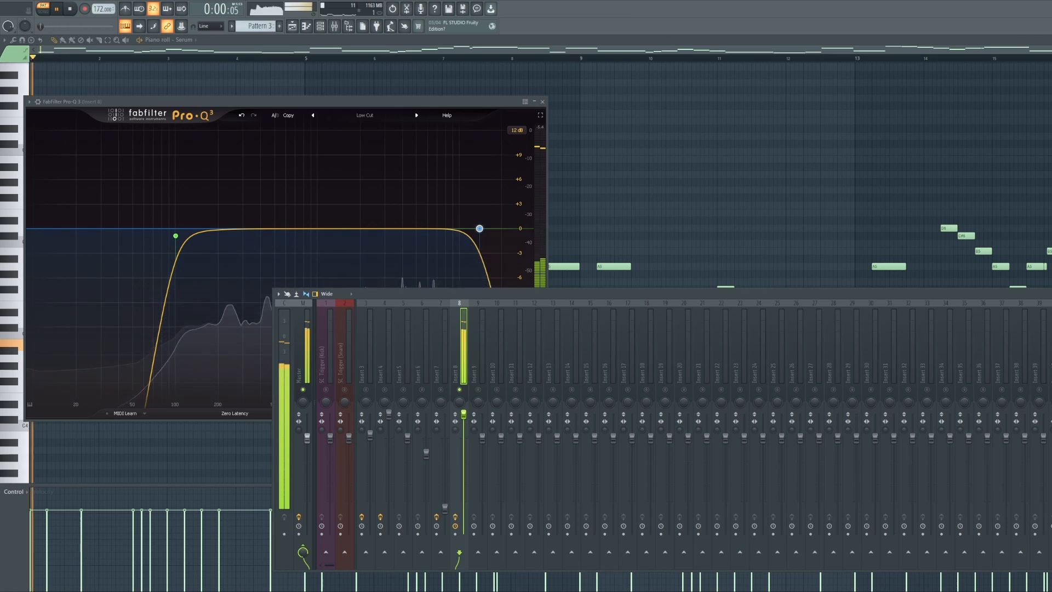
pyautogui.press('space')
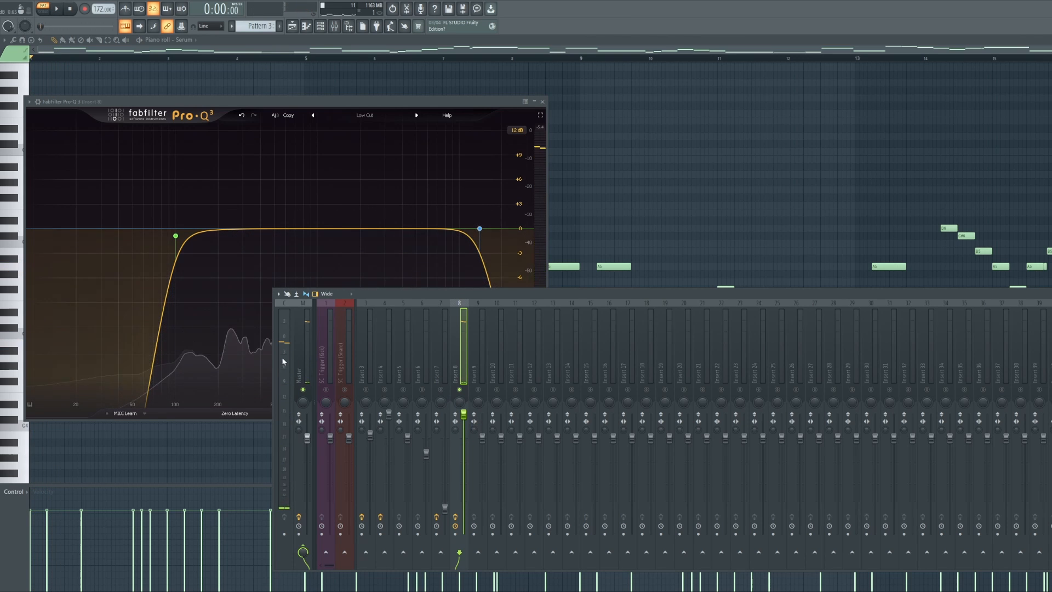
# Step: Place the Pattern 3 clip on Track 8 at bar 33 and play the arrangement from bar 32 through the transition
pyautogui.click(292, 27)
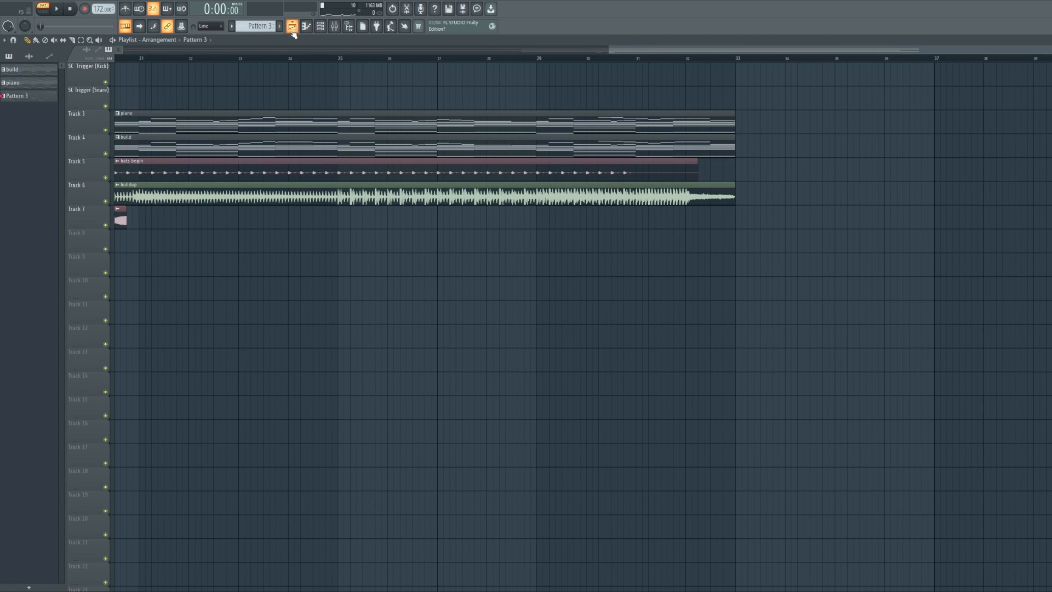
pyautogui.click(740, 240)
pyautogui.moveTo(735, 57); pyautogui.dragTo(685, 56)
pyautogui.click(334, 26)
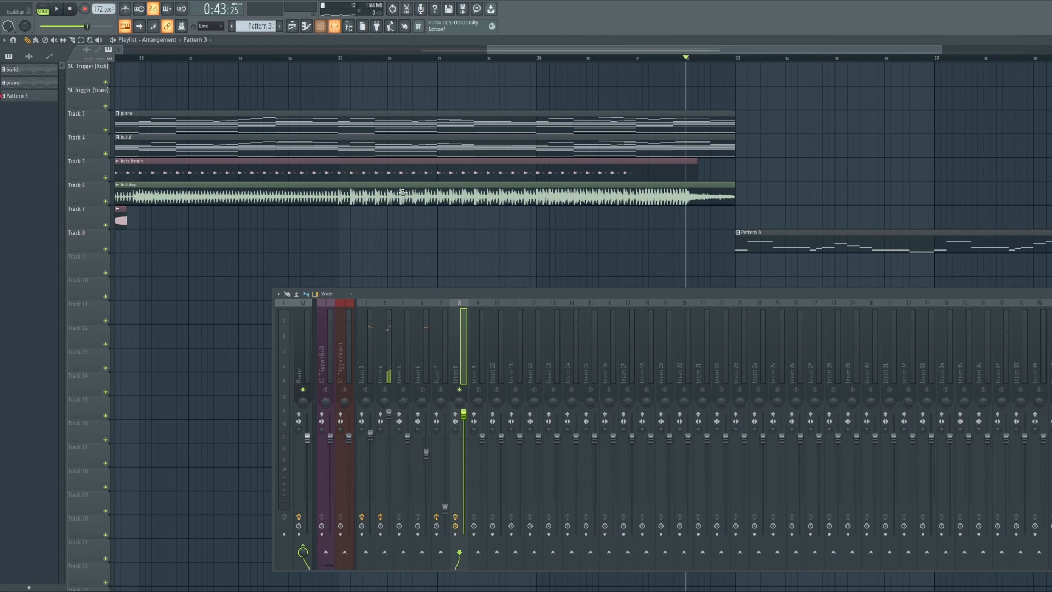
pyautogui.press('space')
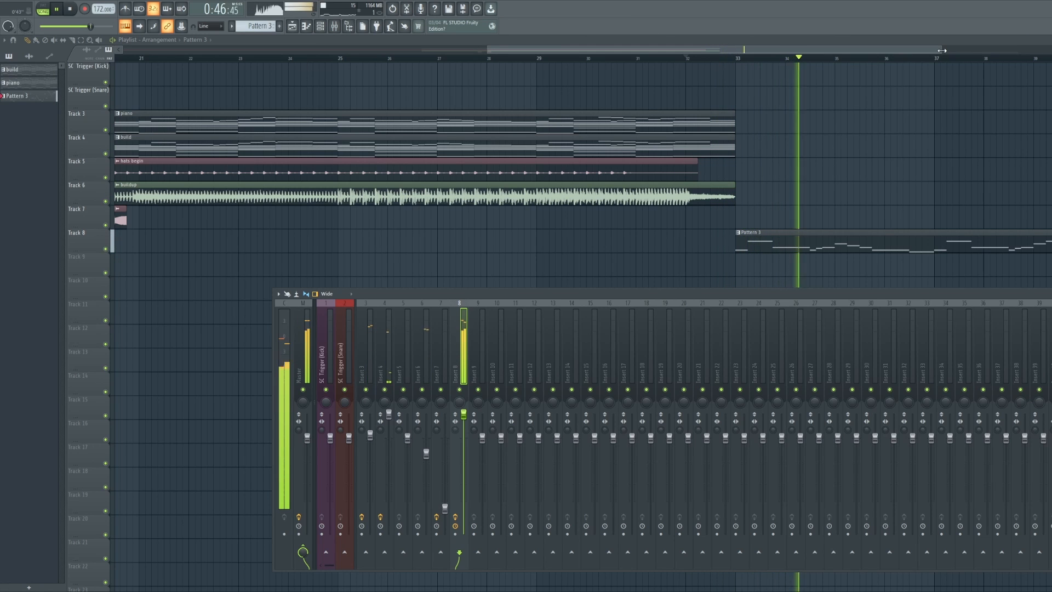
pyautogui.moveTo(941, 49); pyautogui.dragTo(1051, 49)
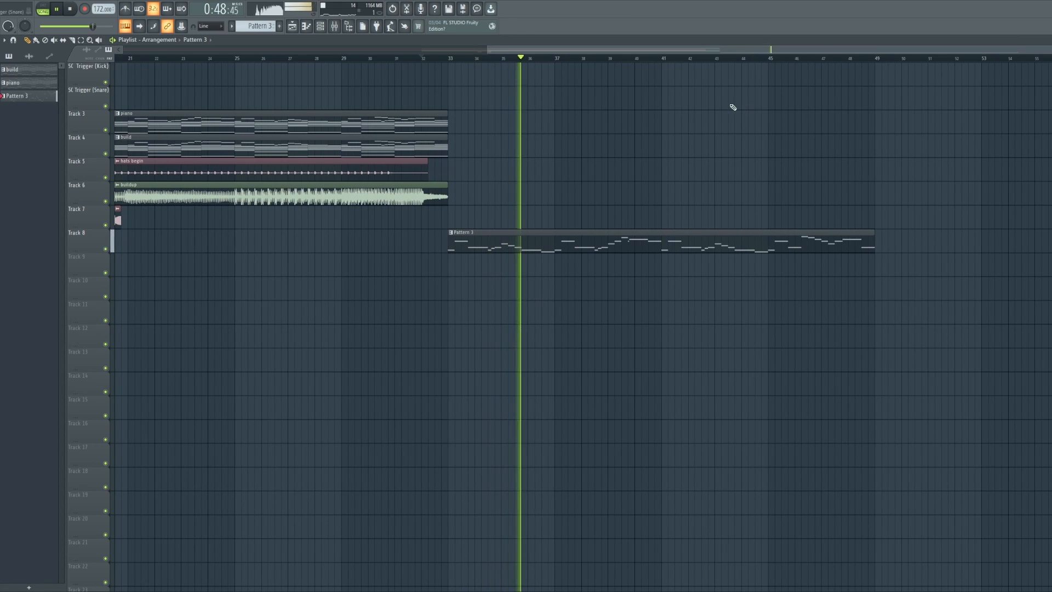
pyautogui.press('space')
pyautogui.click(334, 26)
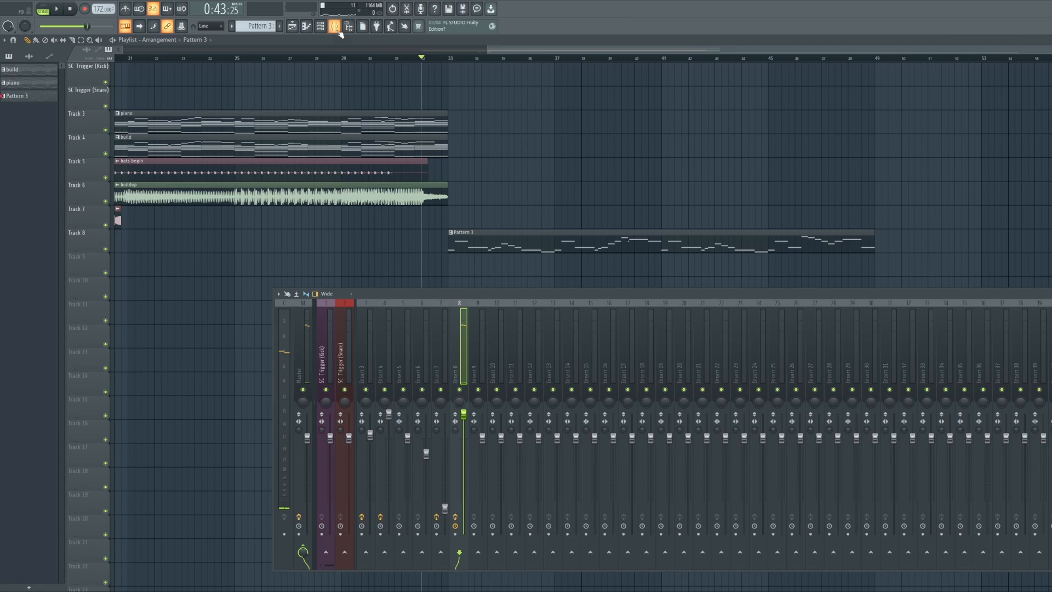
pyautogui.click(454, 59)
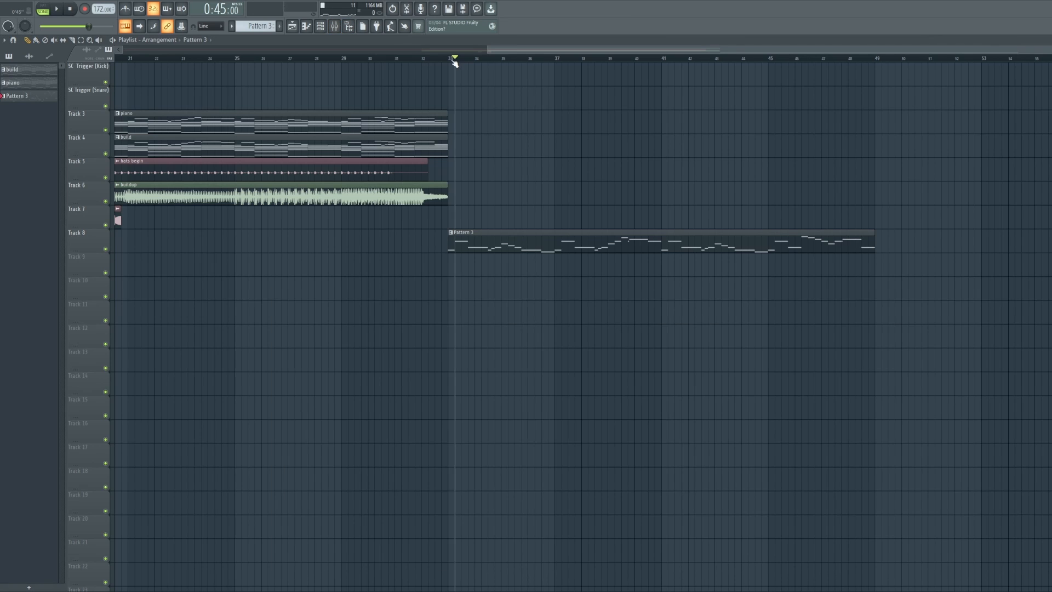
# Step: Add a new Serum channel in Pattern 4 with the AC hum1 noise oscillator enabled and the drive raised on a Tube distortion
pyautogui.click(320, 25)
pyautogui.scroll(-1, 254, 26)
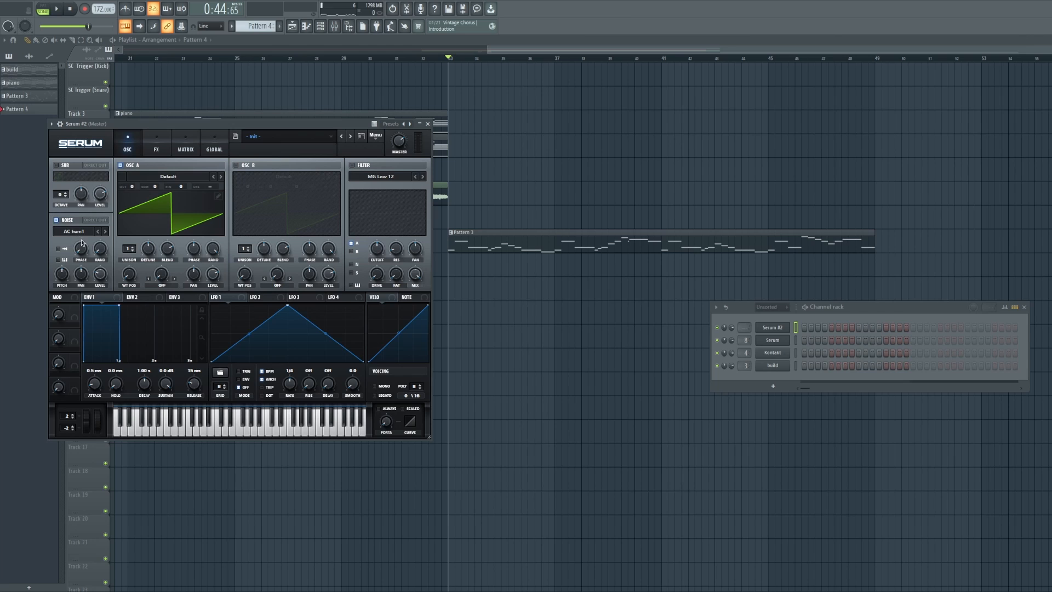
pyautogui.click(156, 147)
pyautogui.click(72, 179)
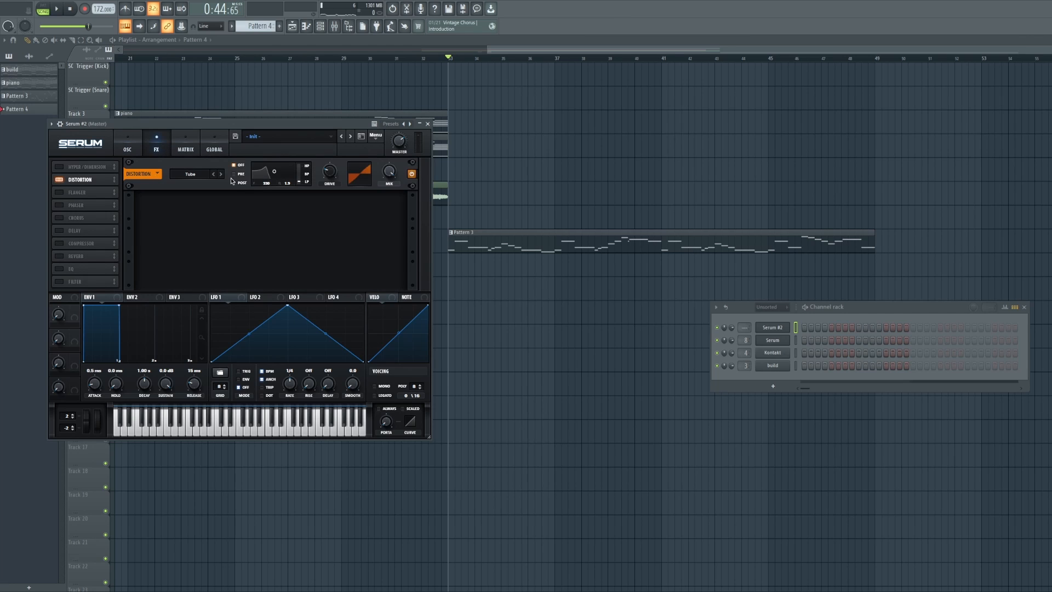
pyautogui.moveTo(331, 173); pyautogui.dragTo(342, 132)
# Step: Paste the copied bass notes into the new Serum channel's piano roll in Pattern 4
pyautogui.hotkey('ctrl', 'v')
pyautogui.click(804, 328)
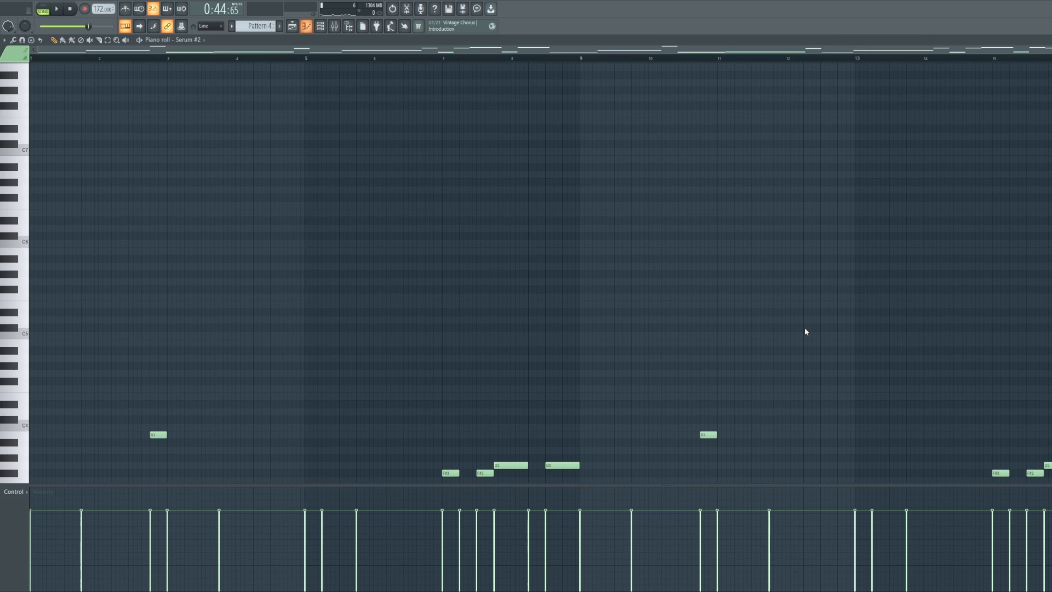
pyautogui.scroll(-6, 789, 327)
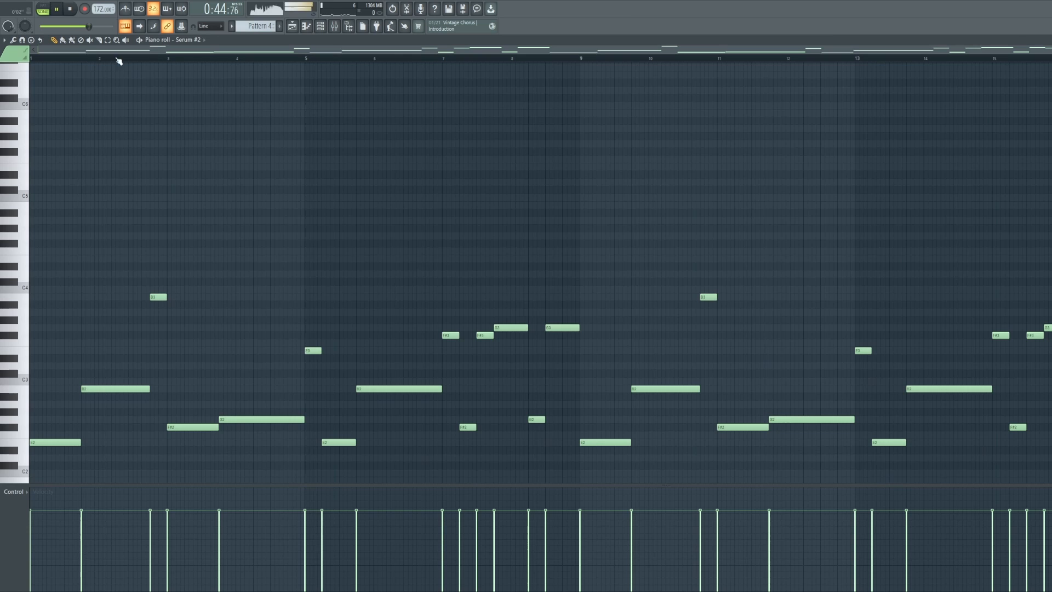
# Step: Route the new Serum bass channel to mixer insert 9
pyautogui.click(334, 26)
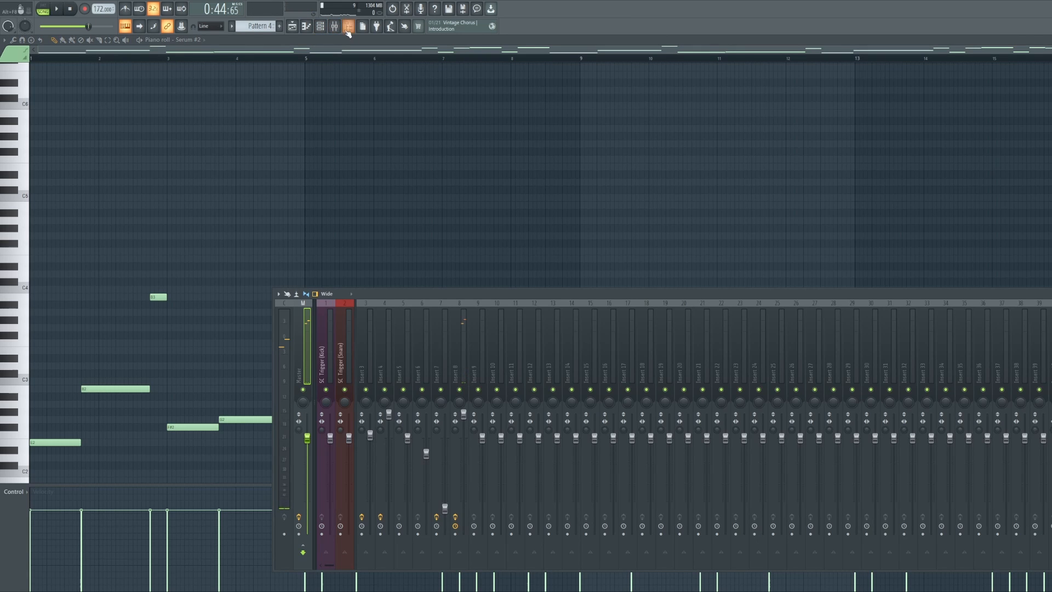
pyautogui.click(321, 26)
pyautogui.doubleClick(745, 327)
pyautogui.moveTo(745, 327); pyautogui.dragTo(745, 316)
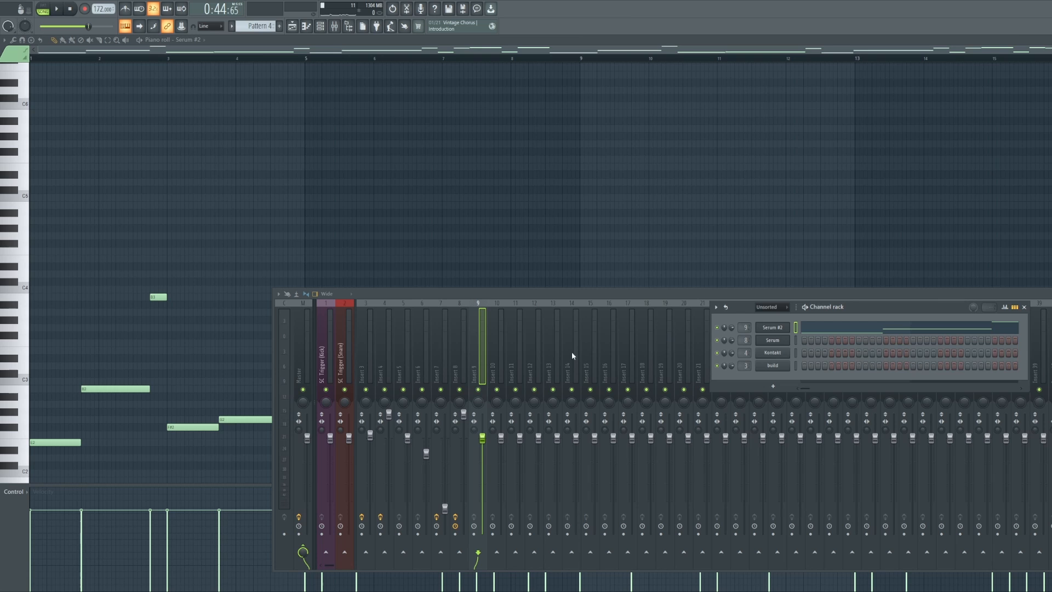
# Step: Place the Pattern 4 clip on Track 9 at bar 33 and raise insert 9's fader during playback
pyautogui.click(292, 26)
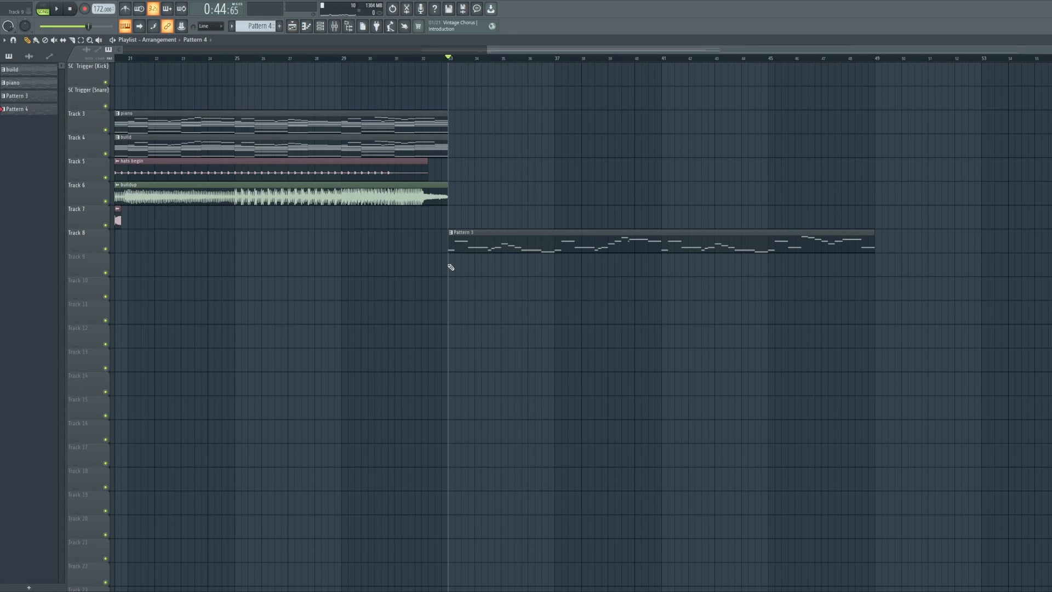
pyautogui.click(451, 266)
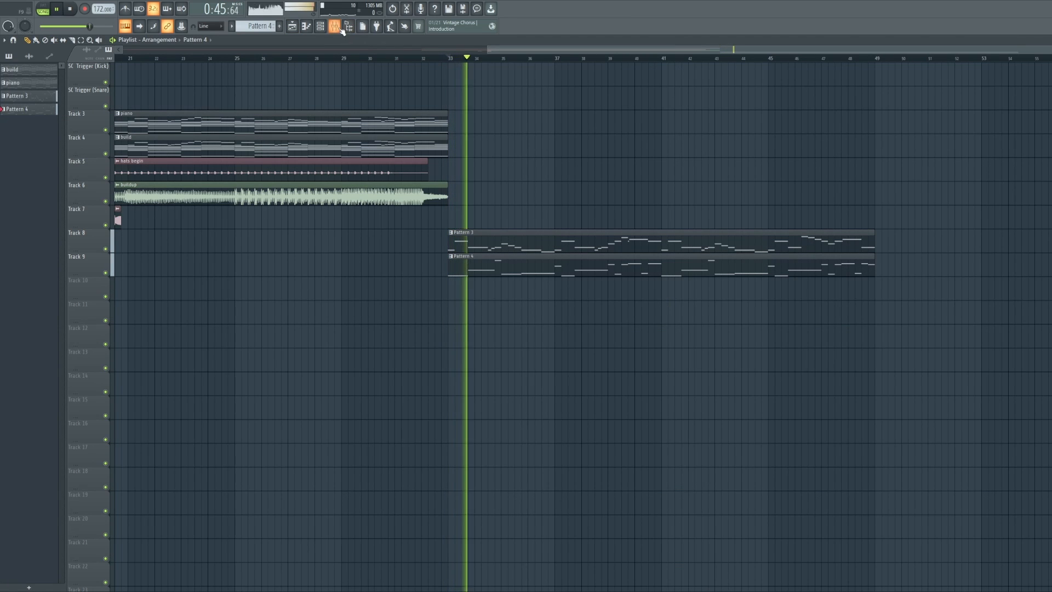
pyautogui.press('F9')
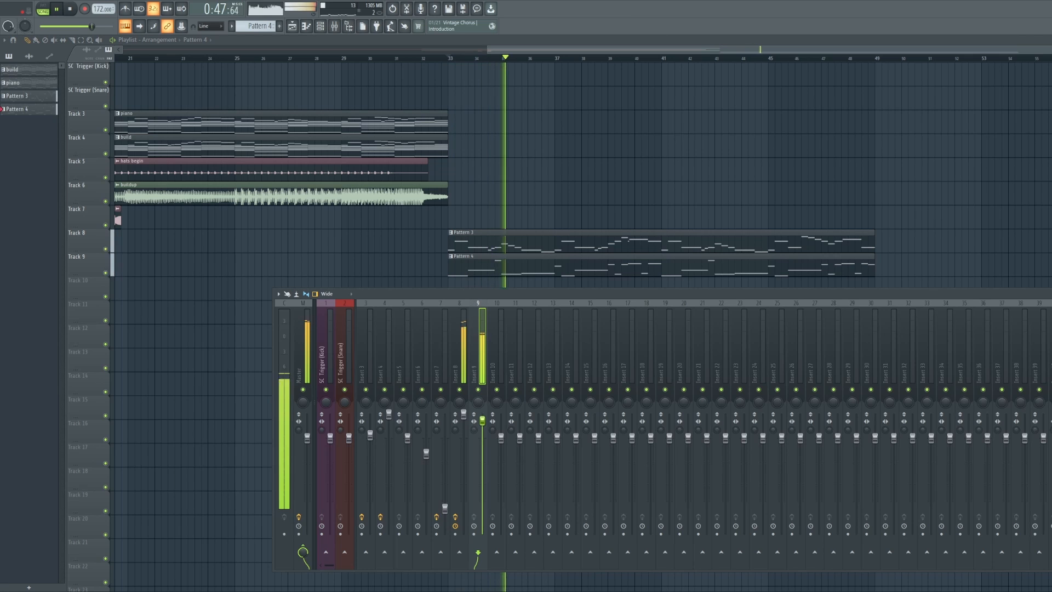
pyautogui.press('space')
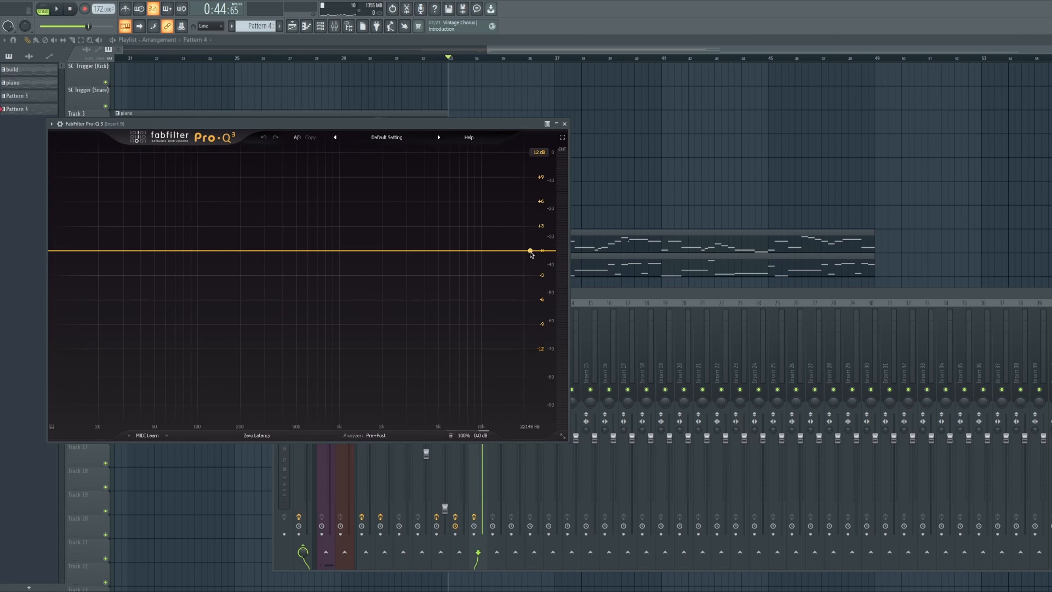
# Step: Apply a 12 dB/oct high cut near 10 kHz in the FabFilter Pro-Q 3 on insert 9 and audition it
pyautogui.moveTo(530, 252); pyautogui.dragTo(483, 254)
pyautogui.press('space')
pyautogui.press('space')
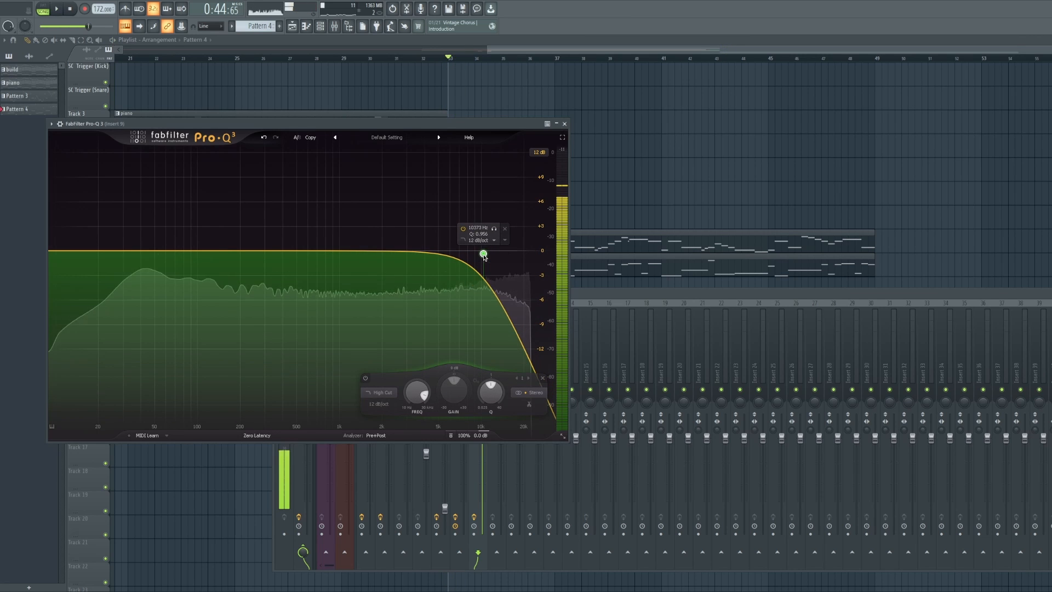
# Step: Play the arrangement from bar 33 to hear the Pattern 3 and Pattern 4 clips together
pyautogui.press('F6')
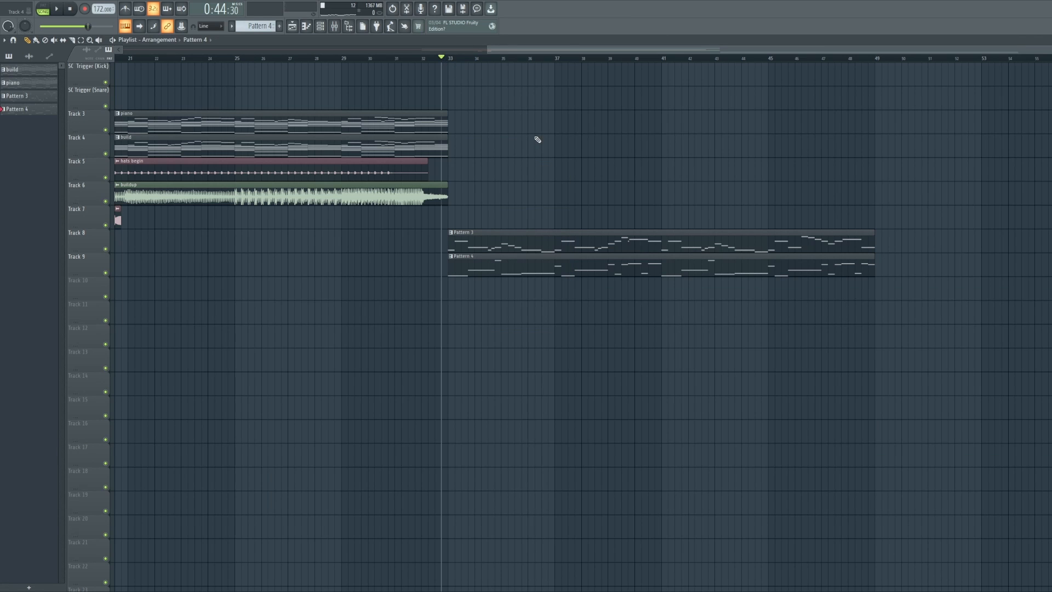
pyautogui.click(451, 58)
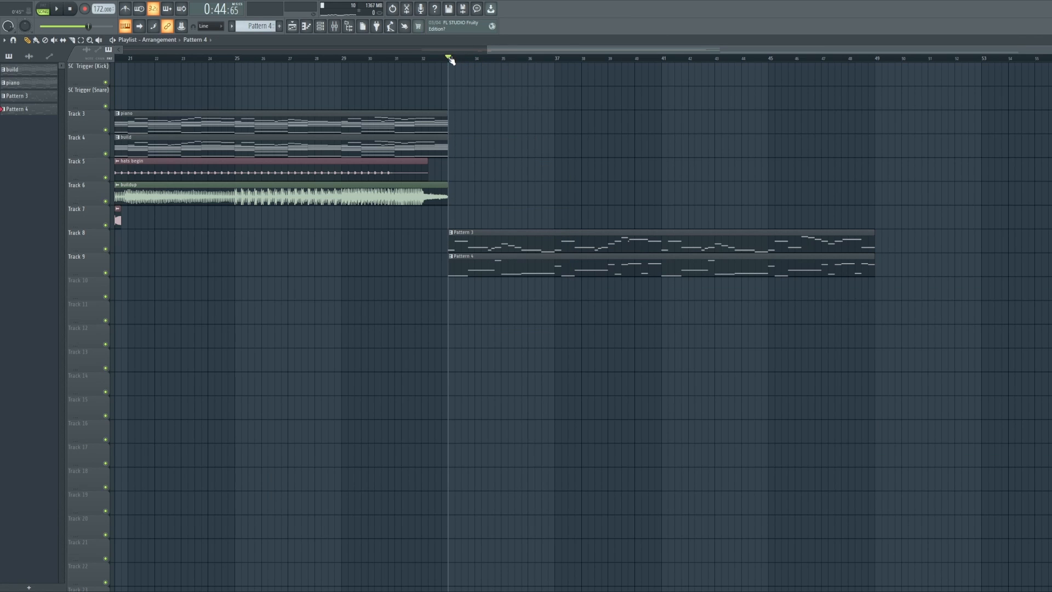
pyautogui.press('space')
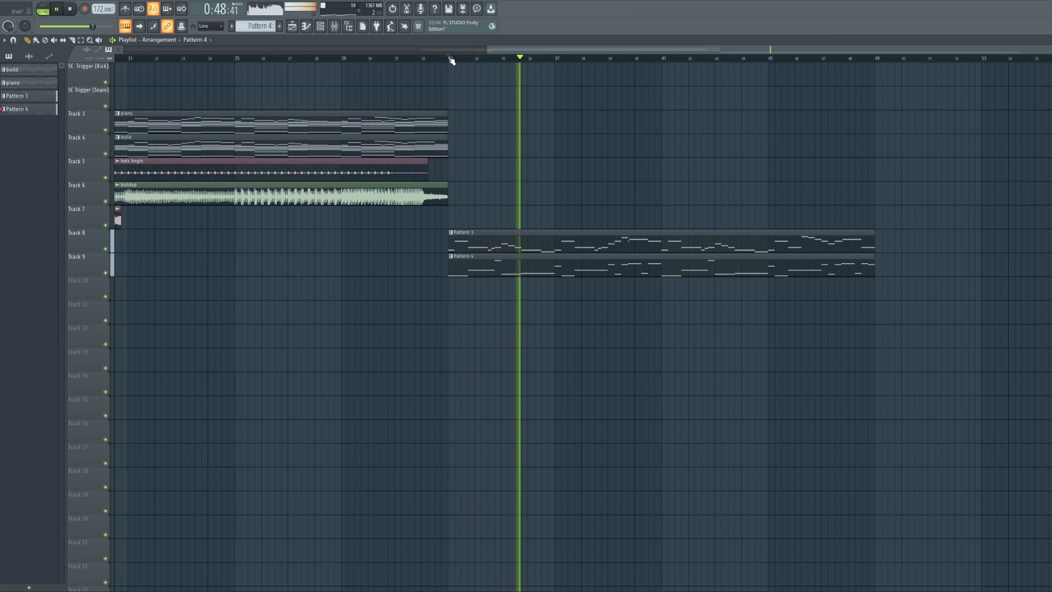
pyautogui.press('space')
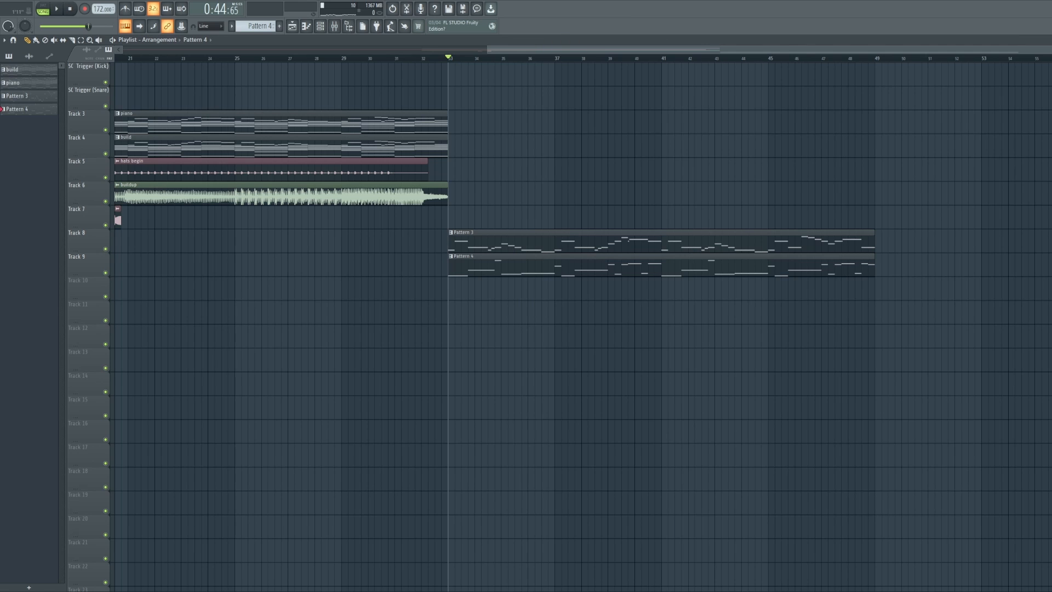
# Step: Create Pattern 5 with another new Serum channel and paste the Pattern 4 bass notes into its piano roll
pyautogui.moveTo(1049, 50); pyautogui.dragTo(992, 50)
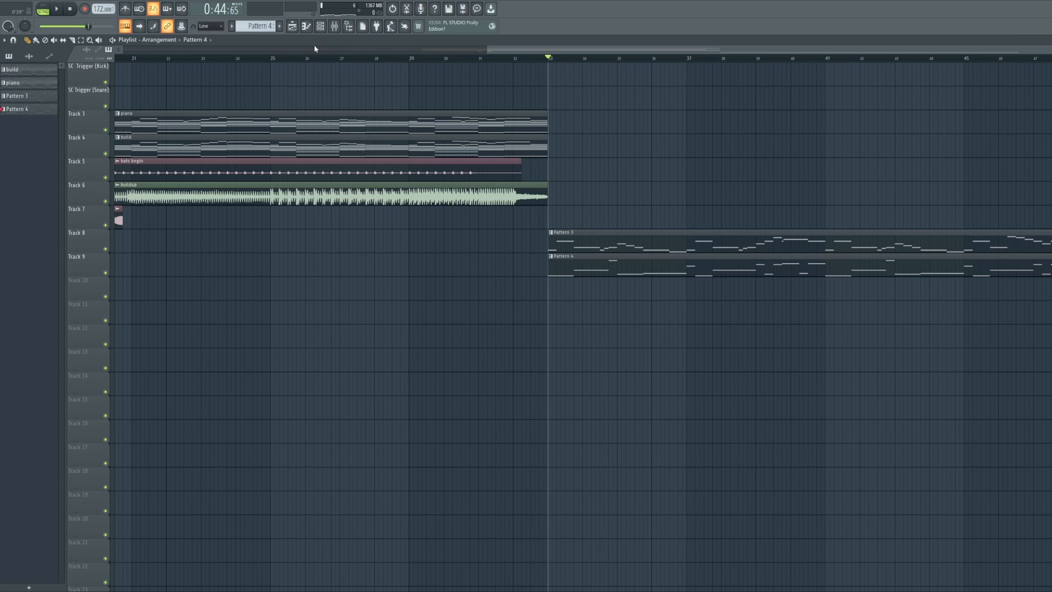
pyautogui.click(321, 25)
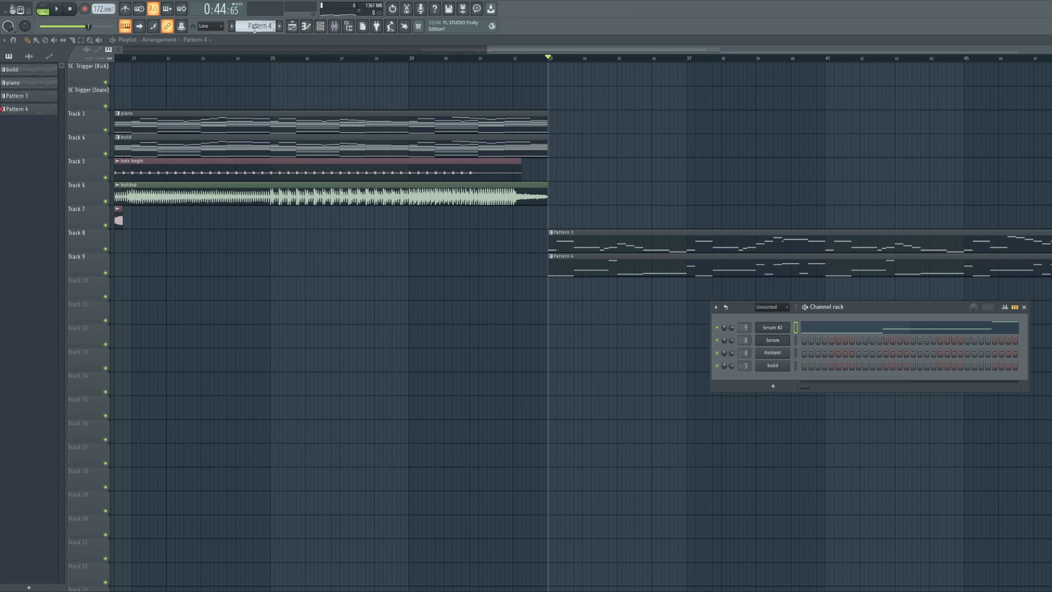
pyautogui.scroll(3, 255, 28)
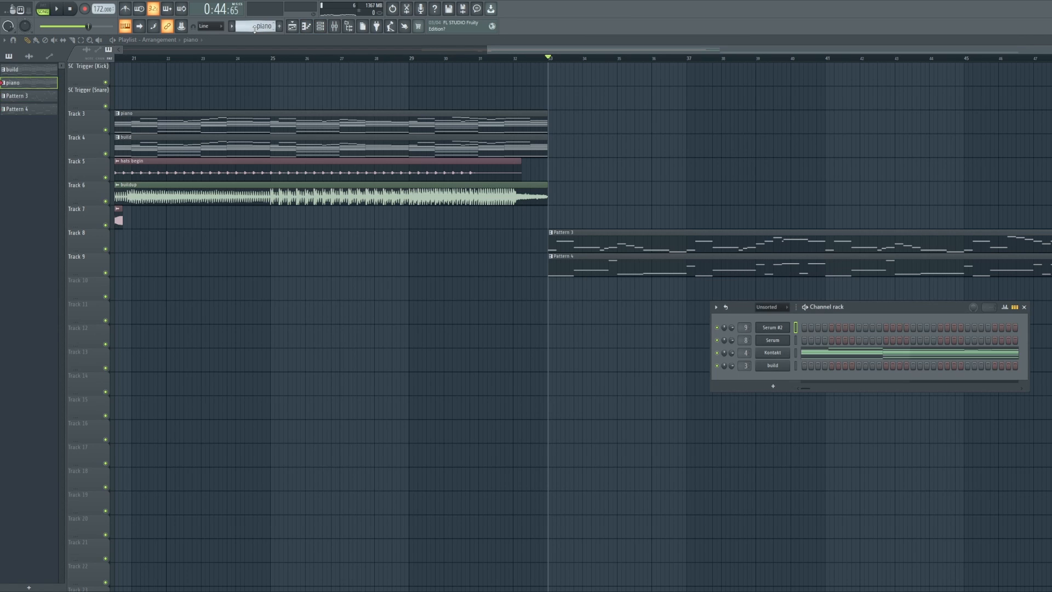
pyautogui.scroll(-2, 255, 28)
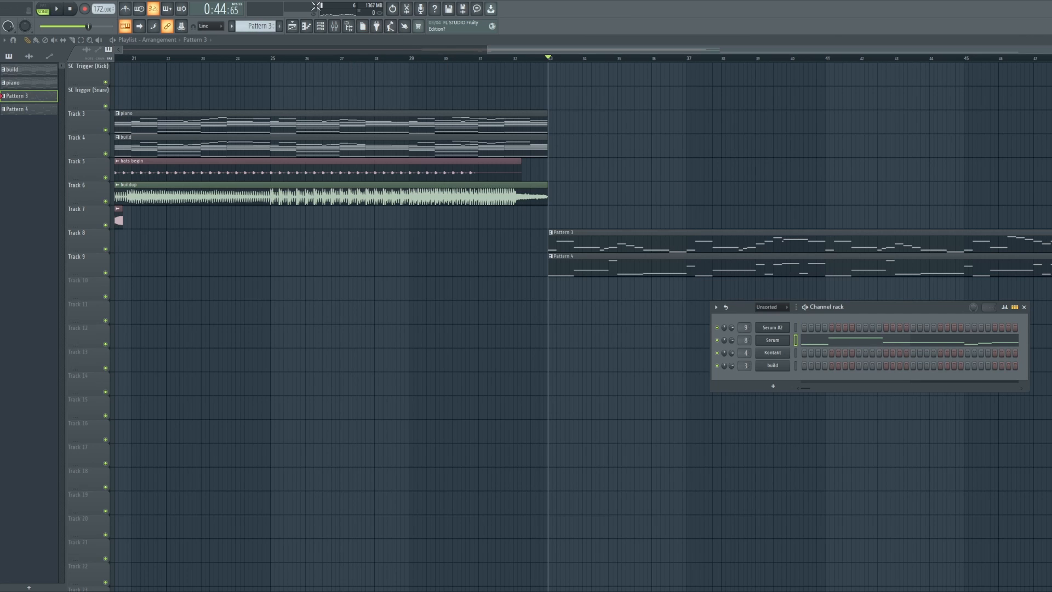
pyautogui.click(279, 25)
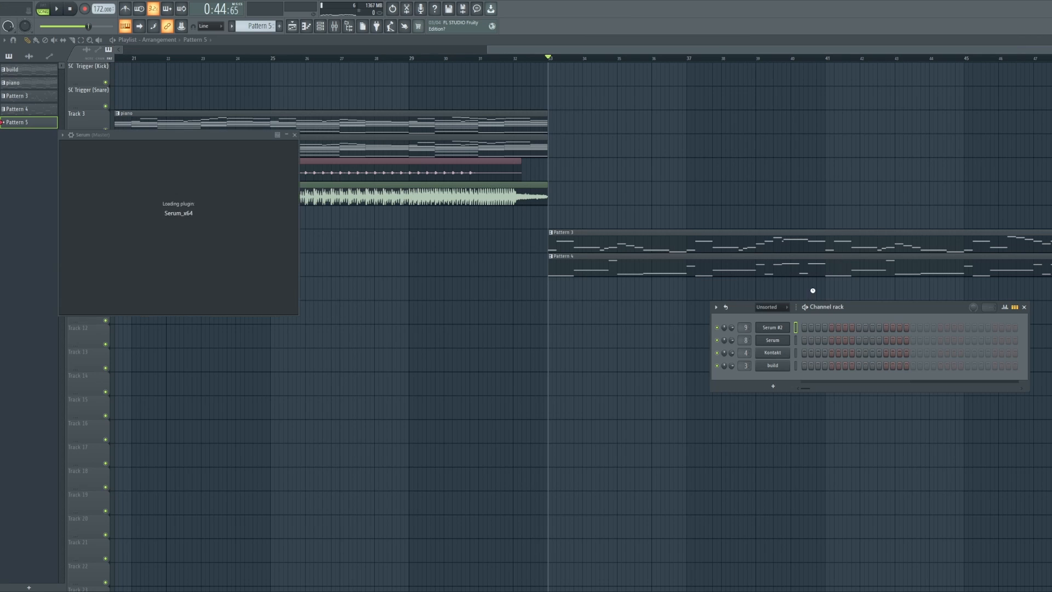
pyautogui.press('F7')
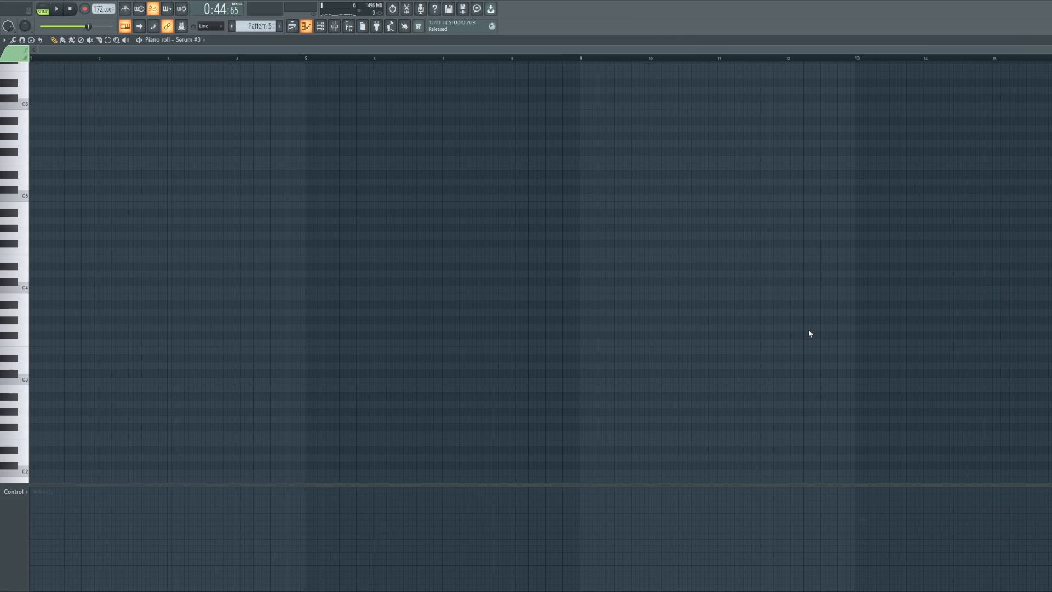
pyautogui.click(320, 26)
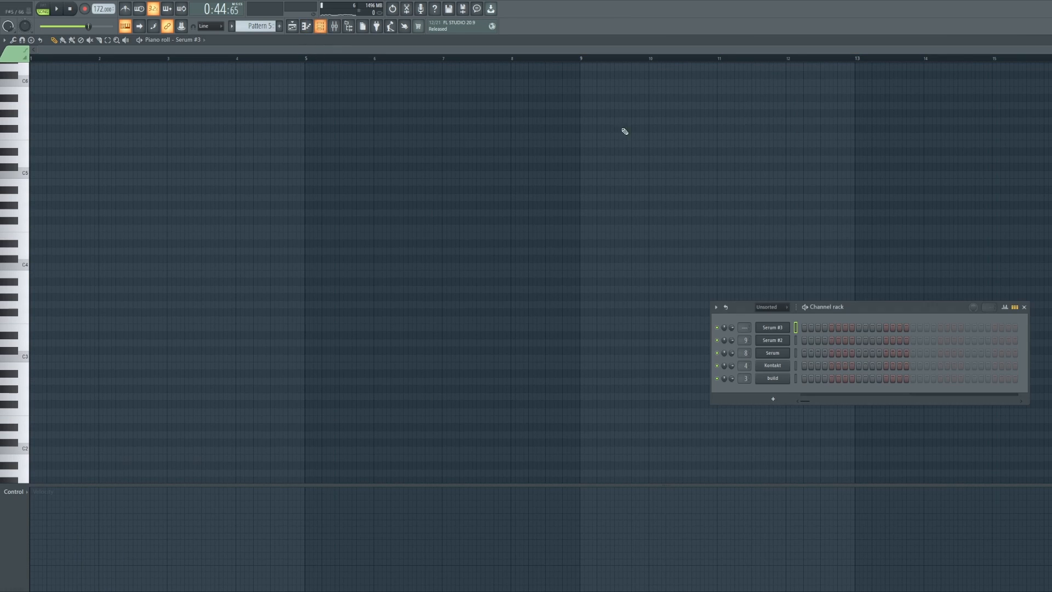
pyautogui.hotkey('ctrl', 'v')
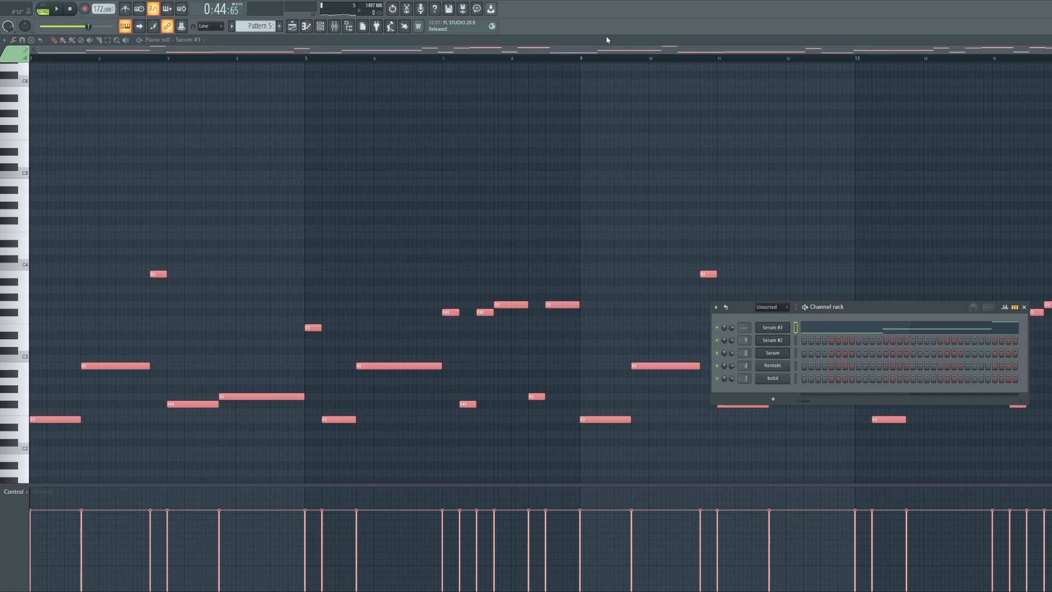
# Step: Reduce the Pattern 5 bass line to its first four long notes, extending the second to bar 3 and deleting everything from bar 5
pyautogui.click(602, 51)
pyautogui.scroll(-3, 546, 119)
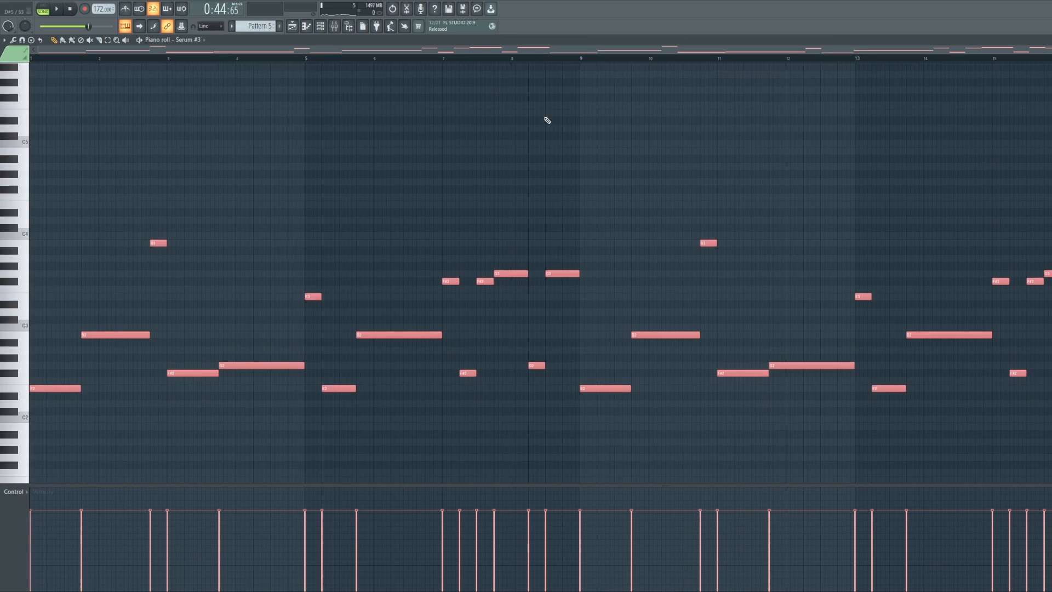
pyautogui.moveTo(1051, 50); pyautogui.dragTo(1044, 90)
pyautogui.click(281, 65)
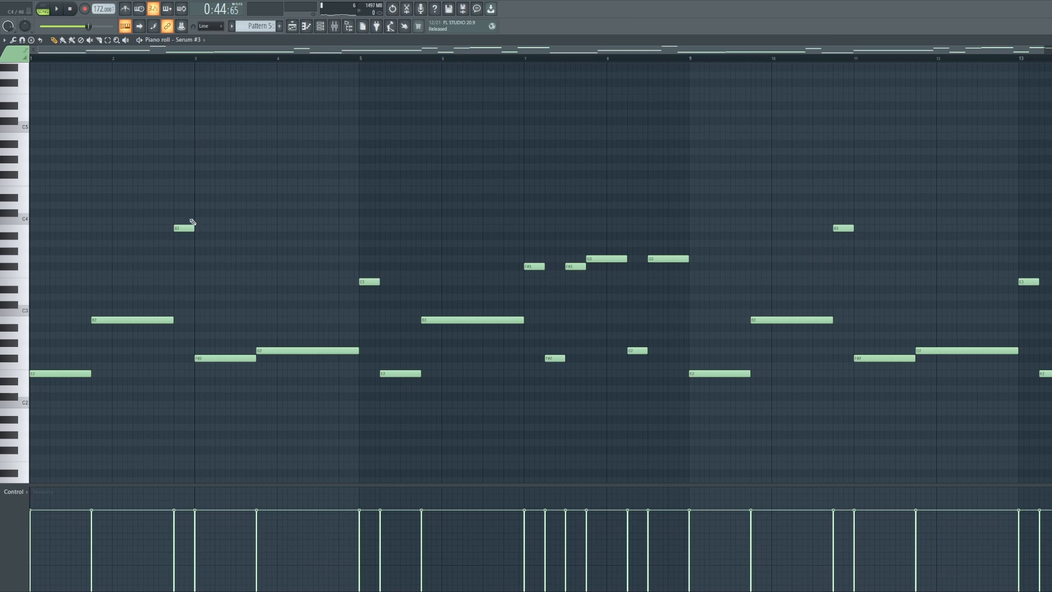
pyautogui.rightClick(184, 228)
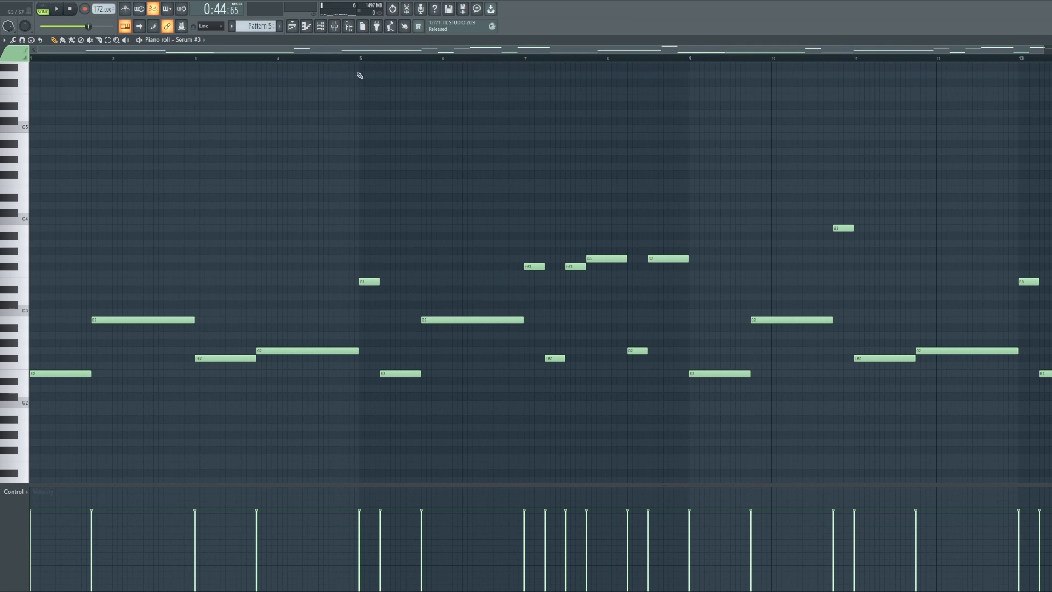
pyautogui.moveTo(360, 75); pyautogui.dragTo(1049, 476)
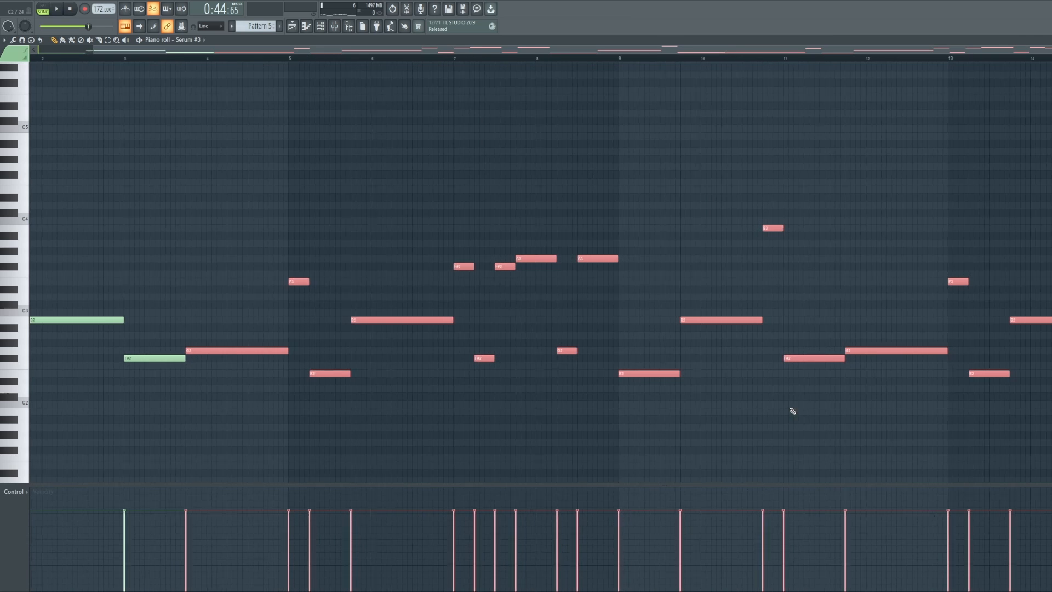
pyautogui.keyDown('ctrl'); pyautogui.keyDown('shift'); pyautogui.click(238, 350); pyautogui.keyUp('shift'); pyautogui.keyUp('ctrl')
pyautogui.press('Delete')
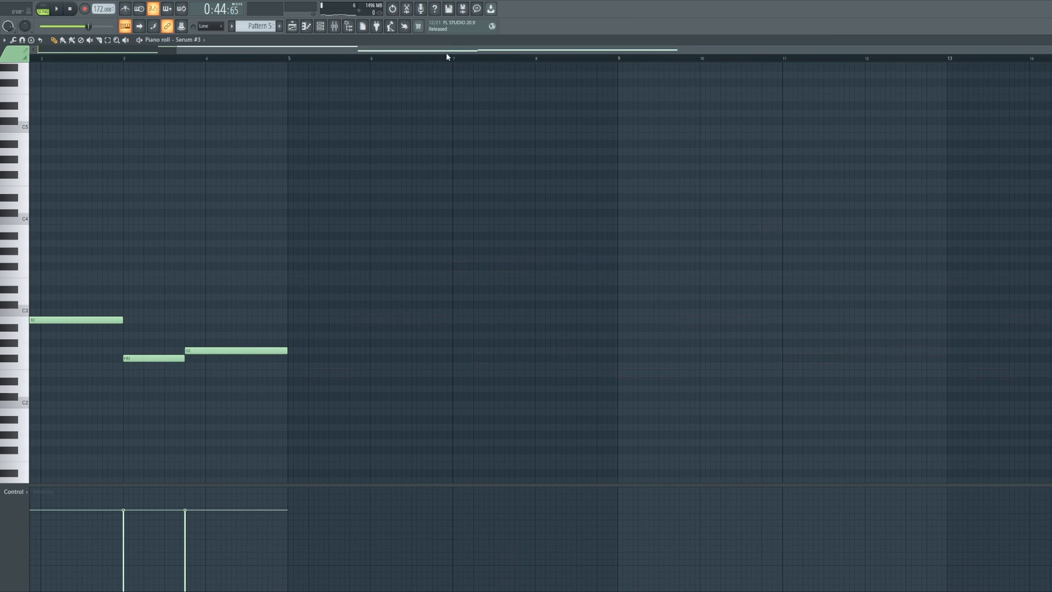
# Step: Audition Pattern 5 on its own and stack octave and chord notes above its four bass notes
pyautogui.moveTo(446, 53); pyautogui.dragTo(304, 51)
pyautogui.click(44, 9)
pyautogui.press('space')
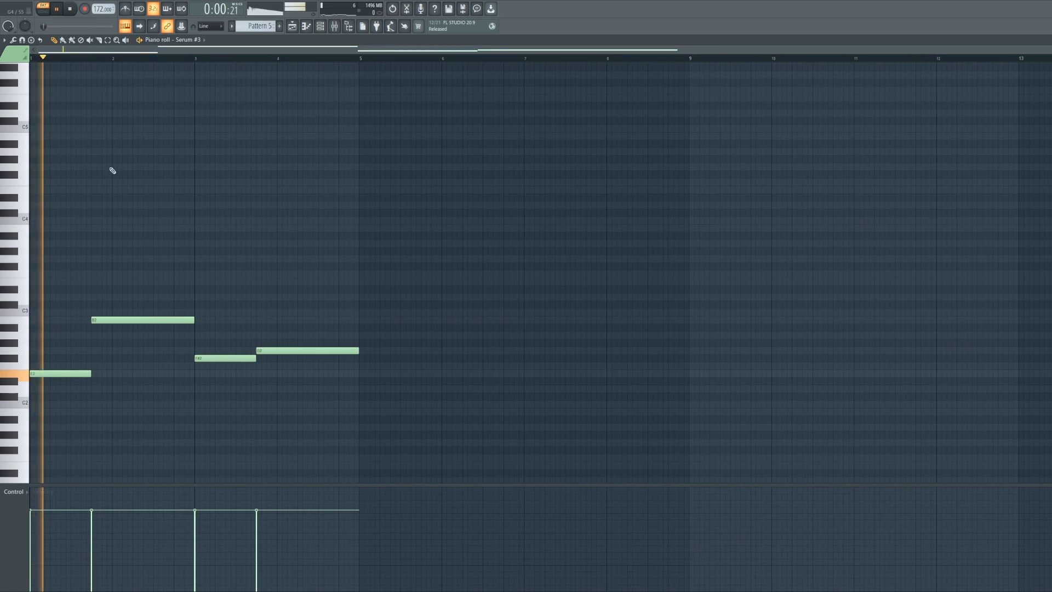
pyautogui.press('space')
pyautogui.hotkey('ctrl', 'a')
pyautogui.moveTo(371, 347); pyautogui.dragTo(371, 146)
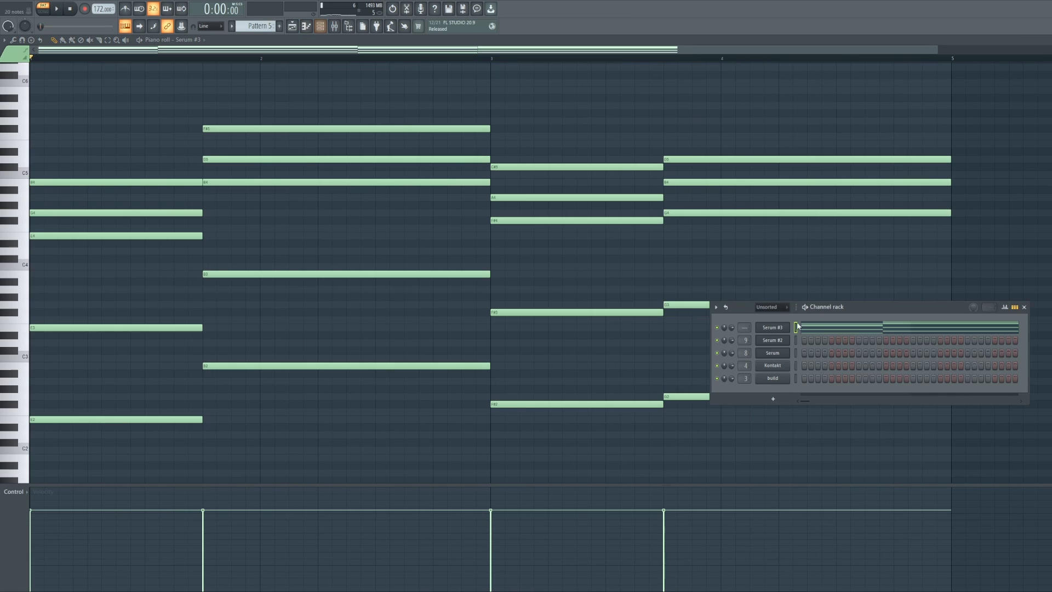
# Step: In Serum #3, set oscillator A to 7 unison voices and enable oscillator B at +1 octave with 7 unison voices
pyautogui.click(783, 327)
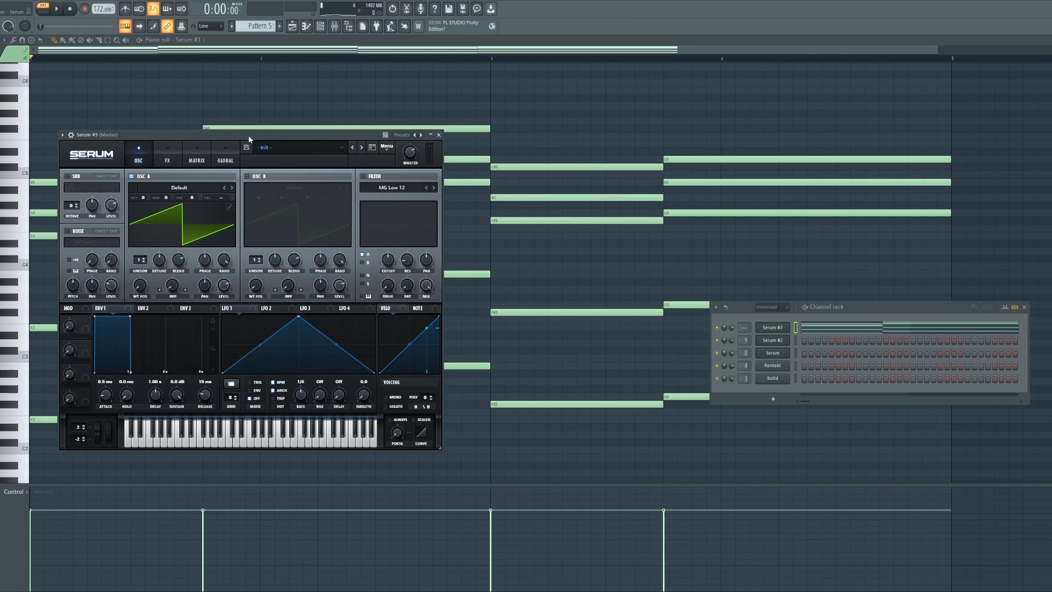
pyautogui.moveTo(249, 138); pyautogui.dragTo(894, 212)
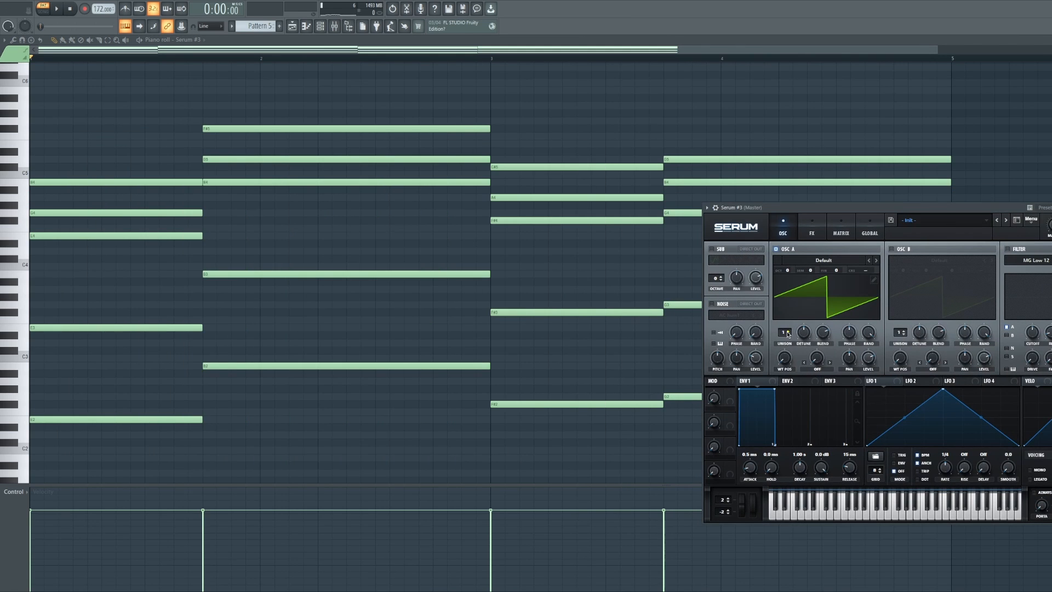
pyautogui.moveTo(786, 334); pyautogui.dragTo(785, 318)
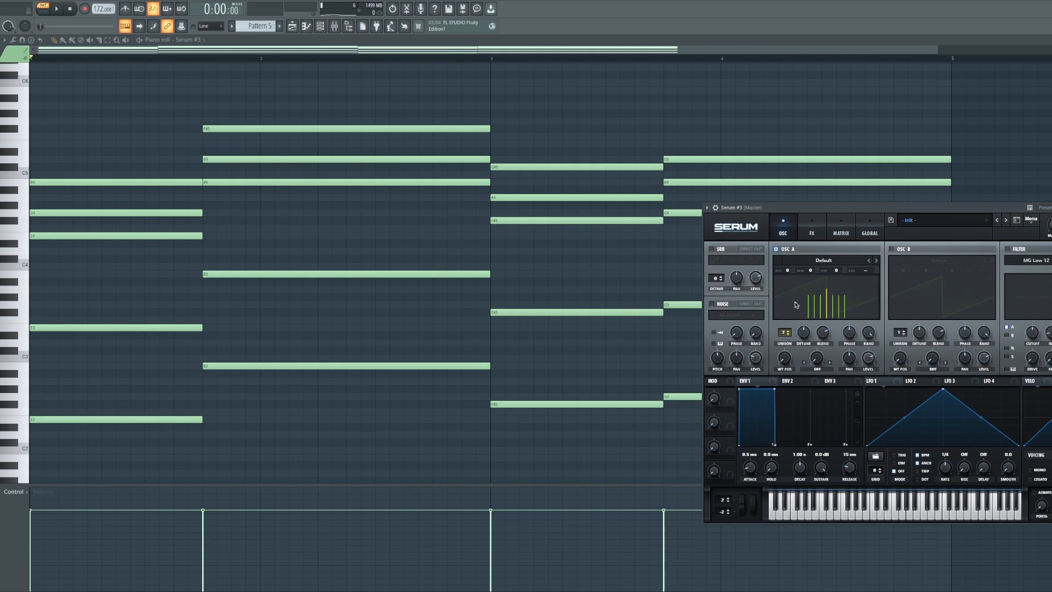
pyautogui.click(891, 249)
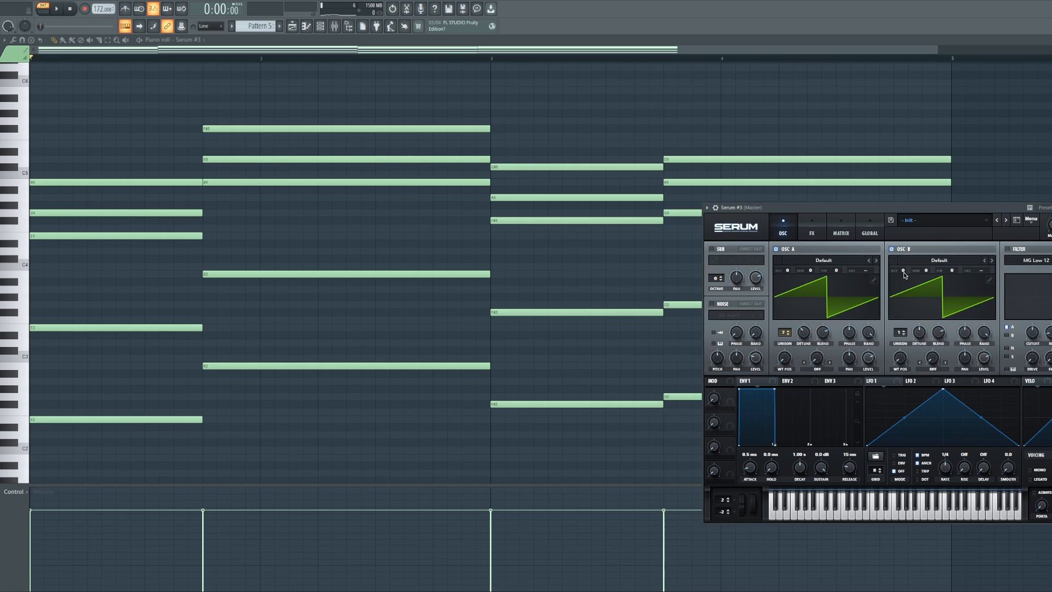
pyautogui.moveTo(905, 272); pyautogui.dragTo(908, 269)
pyautogui.moveTo(900, 332); pyautogui.dragTo(900, 318)
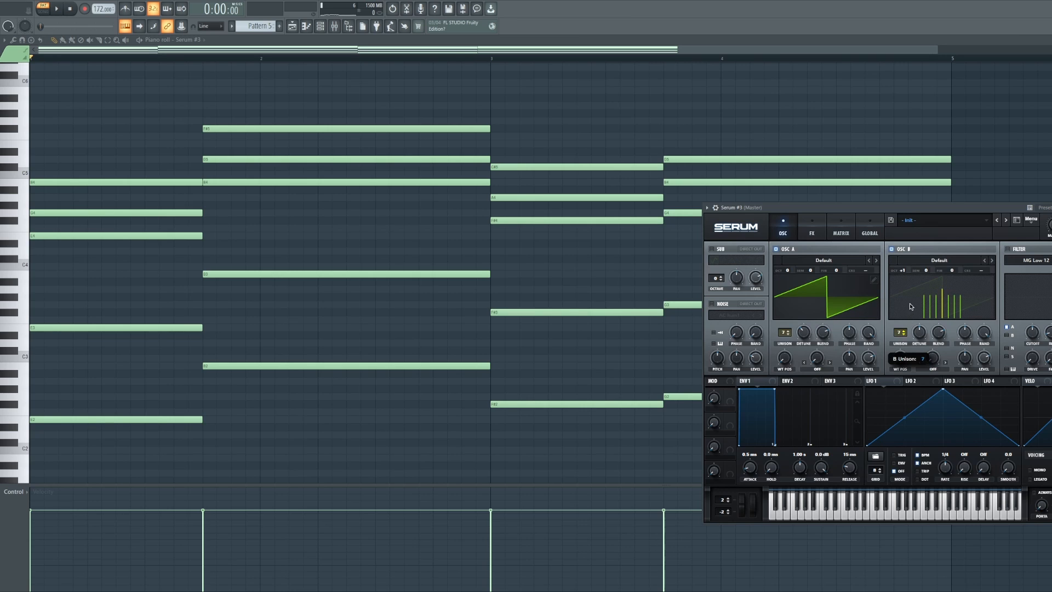
# Step: Modulate the fine pitch of Serum #3's oscillators A and B with LFO 1 at a 1/16 rate
pyautogui.moveTo(869, 380); pyautogui.dragTo(854, 282)
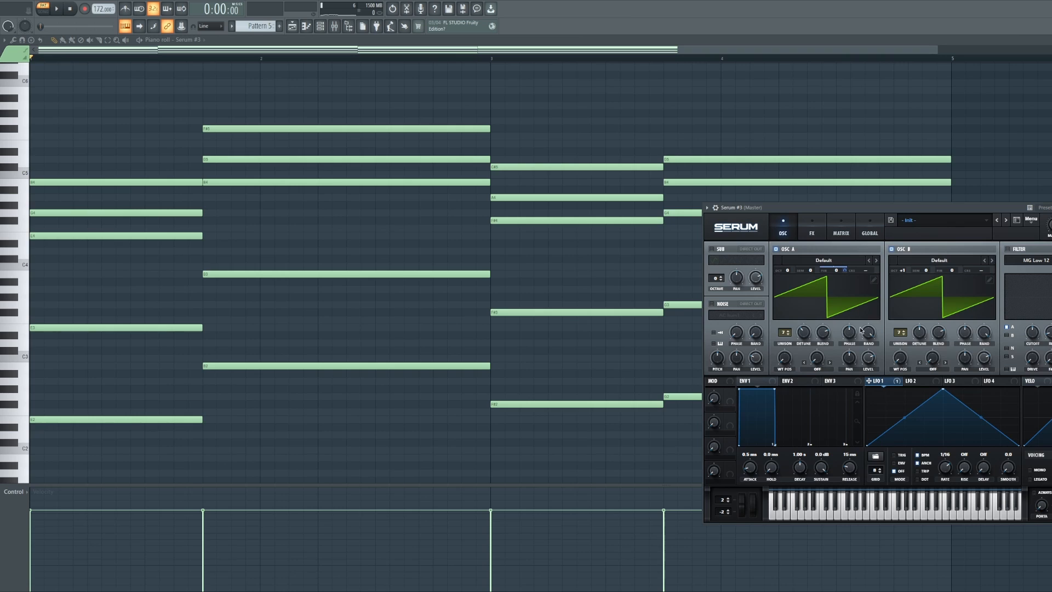
pyautogui.moveTo(844, 270); pyautogui.dragTo(843, 298)
pyautogui.moveTo(961, 270); pyautogui.dragTo(954, 302)
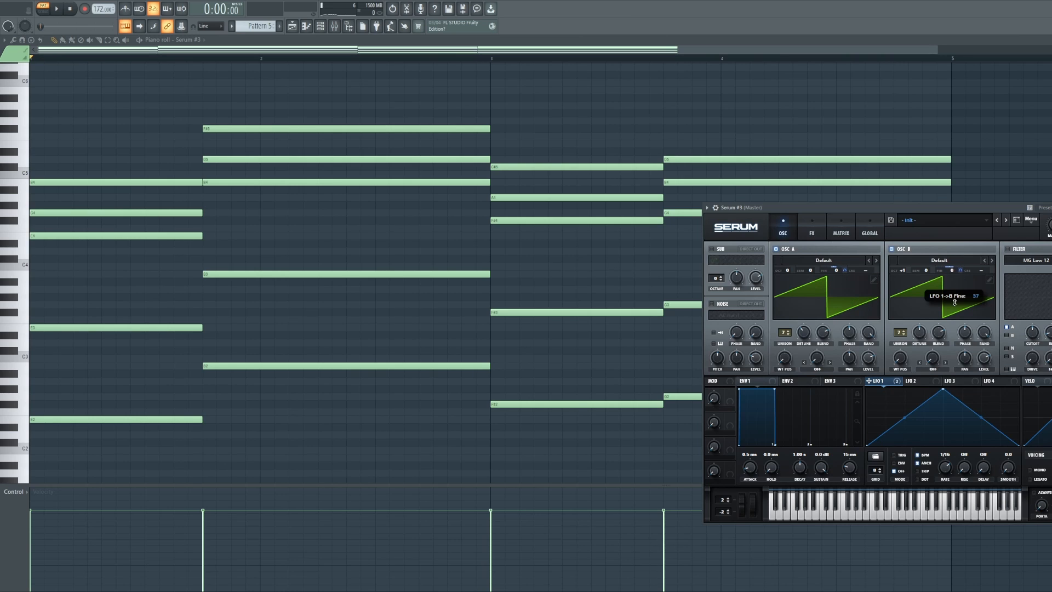
# Step: Play Pattern 5 and lower the unison detune of both Serum #3 oscillators
pyautogui.click(813, 229)
pyautogui.press('space')
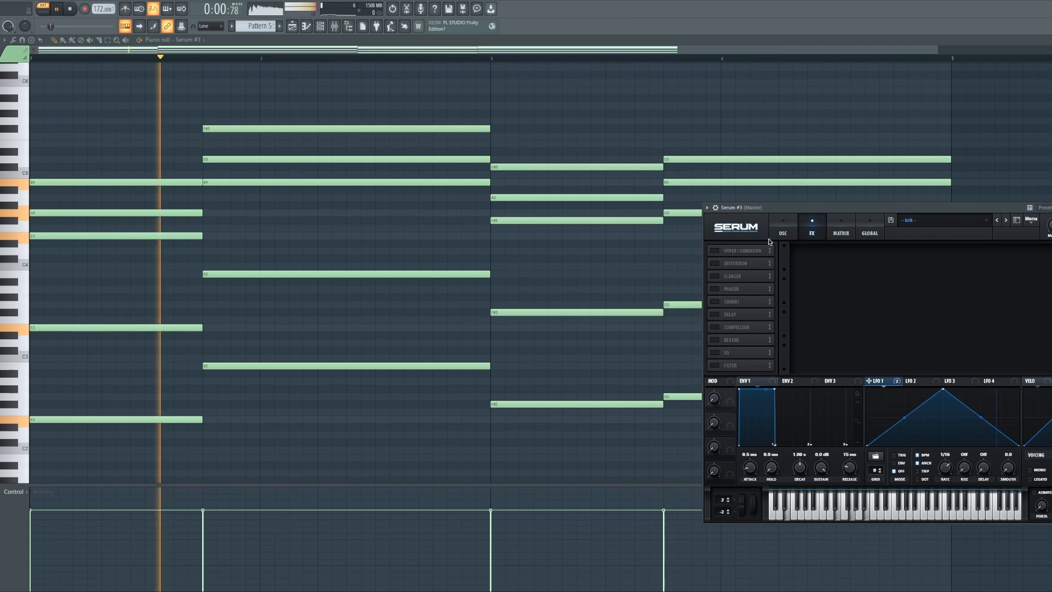
pyautogui.click(782, 228)
pyautogui.moveTo(802, 330); pyautogui.dragTo(798, 342)
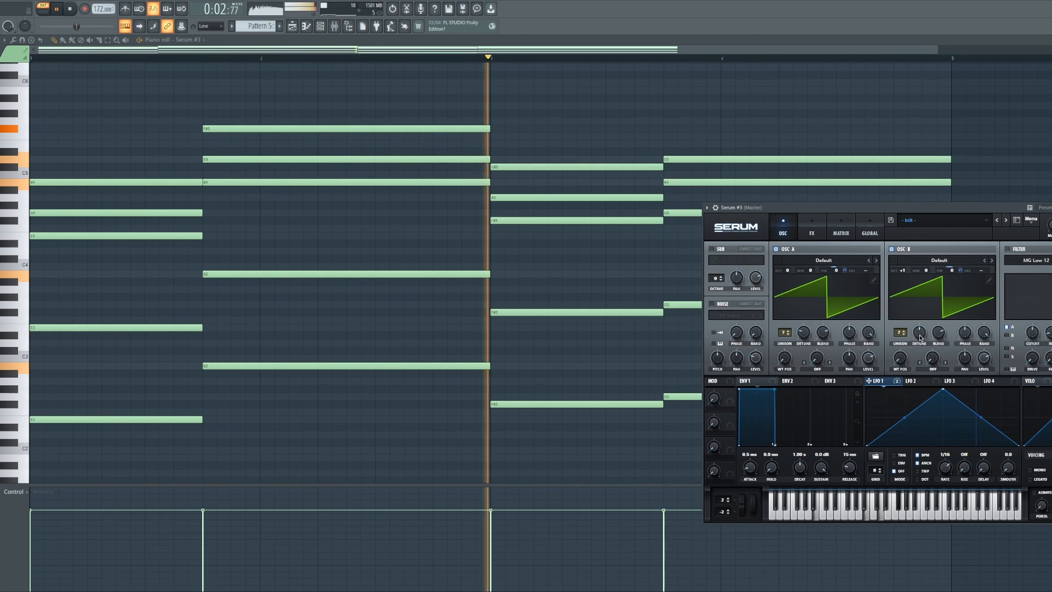
pyautogui.moveTo(917, 332); pyautogui.dragTo(912, 341)
# Step: Enable the Chorus effect in Serum #3 and adjust its settings during playback
pyautogui.click(812, 228)
pyautogui.click(715, 301)
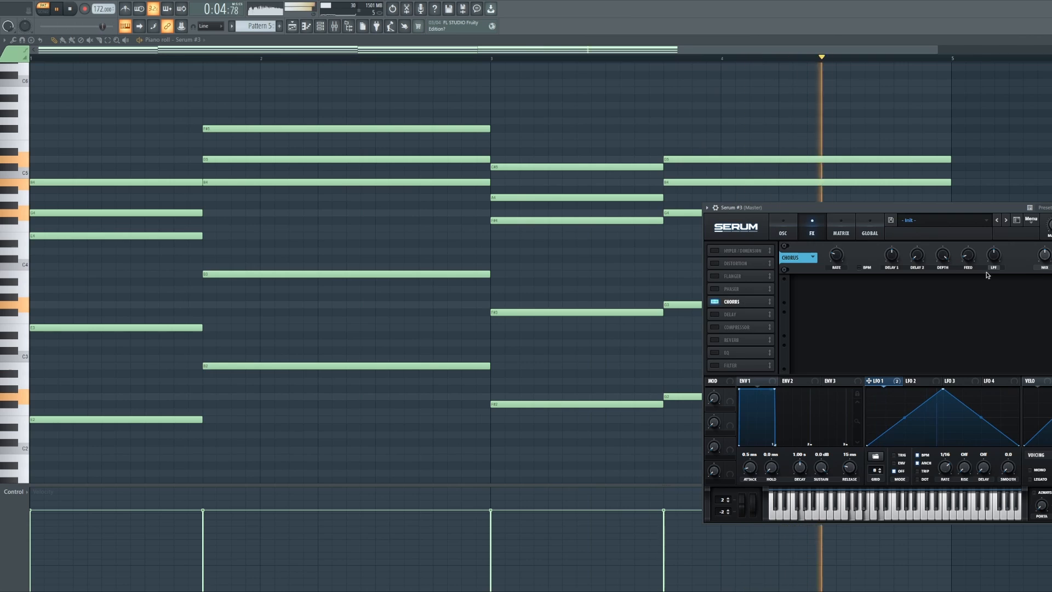
pyautogui.click(1042, 267)
pyautogui.moveTo(994, 255); pyautogui.dragTo(1041, 265)
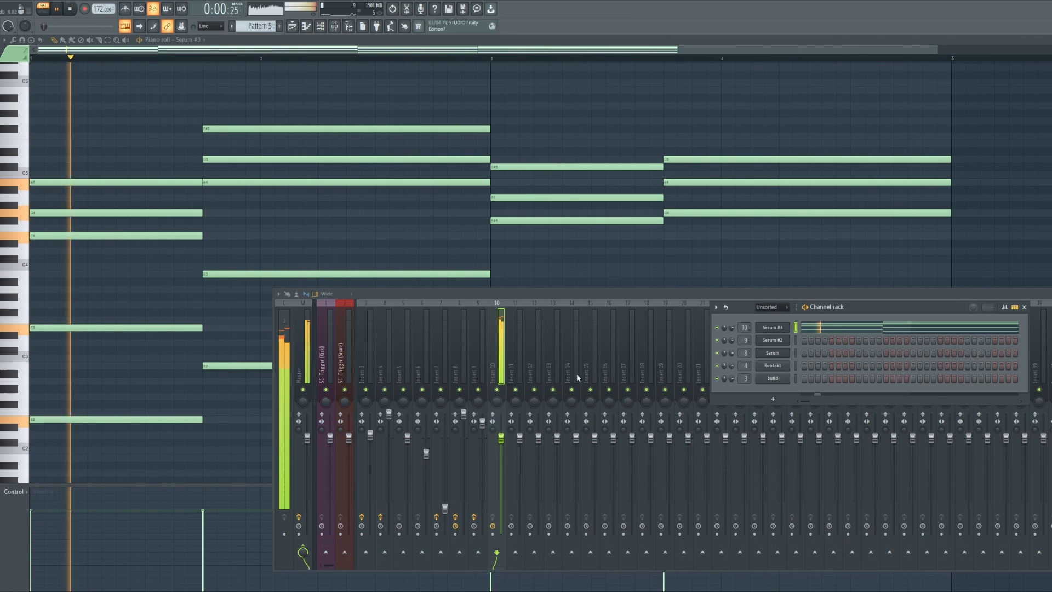
# Step: Load FabFilter Pro-Q 3 on mixer insert 10, apply a 30 dB/oct low cut near 90 Hz and audition it
pyautogui.click(1024, 307)
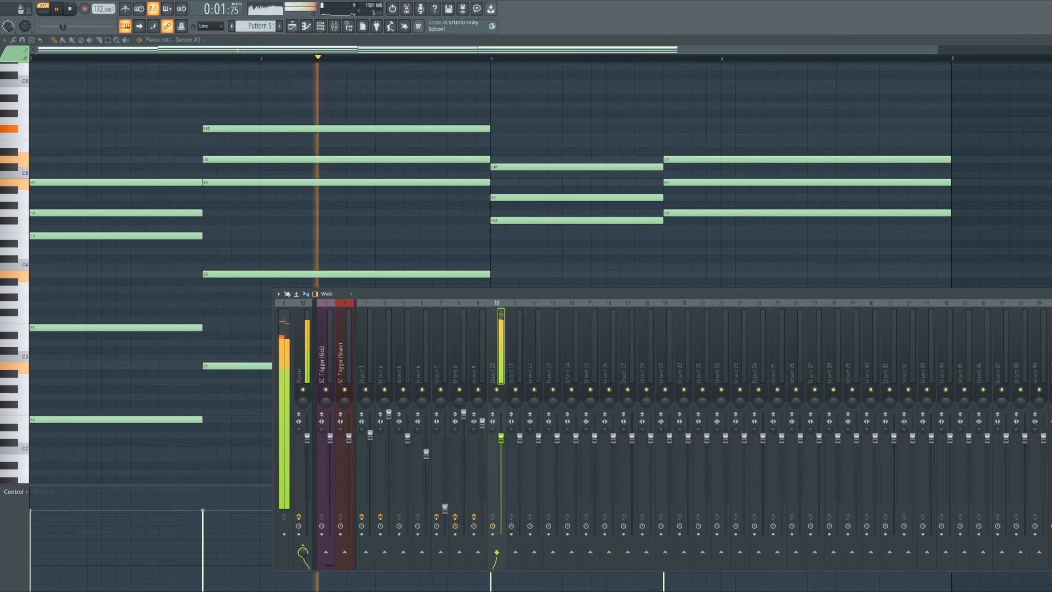
pyautogui.click(850, 126)
pyautogui.press('space')
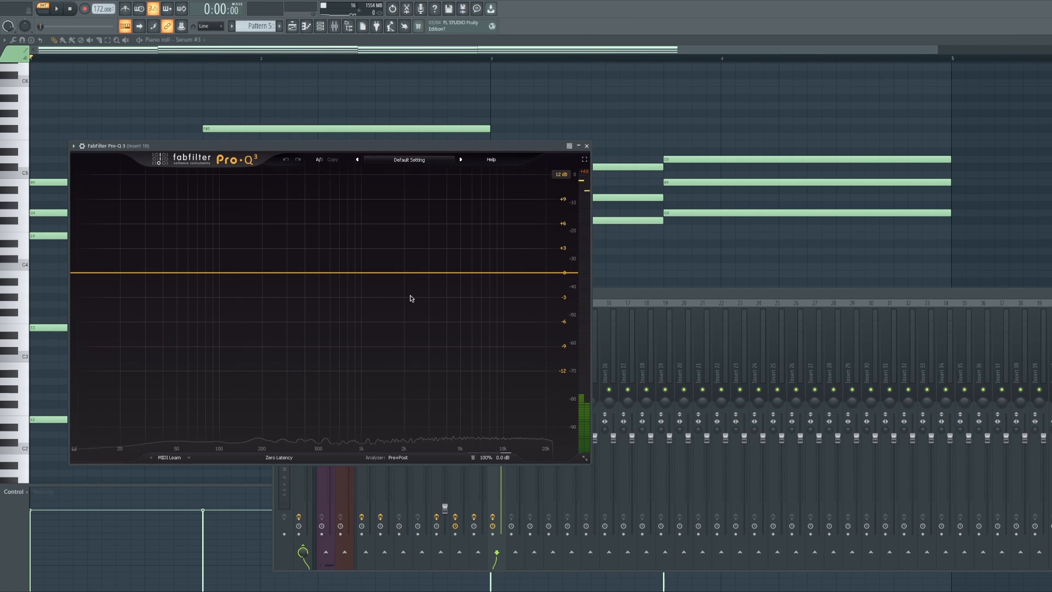
pyautogui.click(393, 350)
pyautogui.moveTo(176, 273)
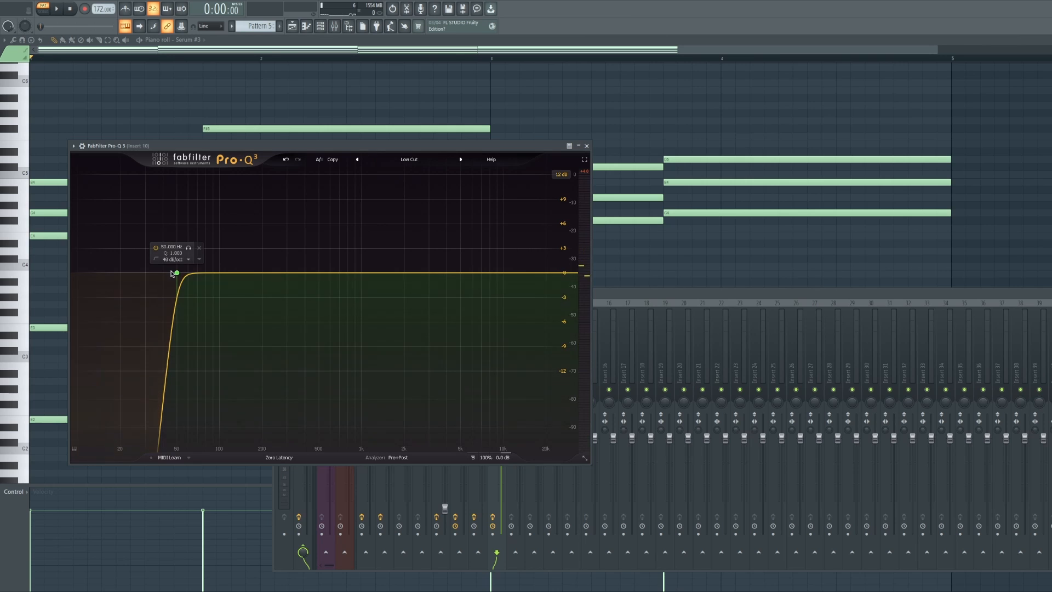
pyautogui.moveTo(177, 273); pyautogui.dragTo(215, 281)
pyautogui.press('space')
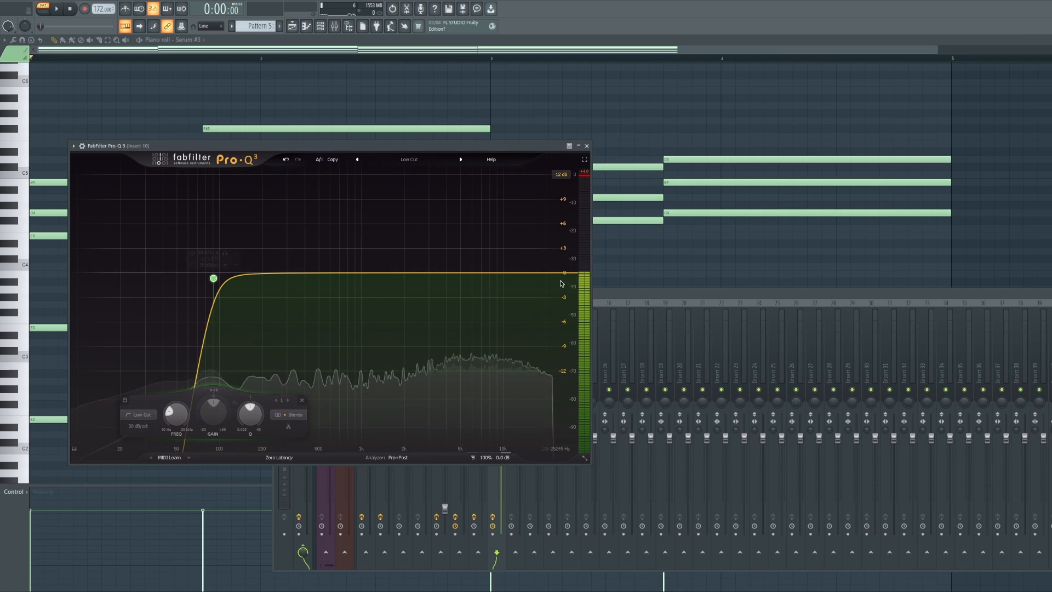
# Step: Add an 18 dB/oct high cut near 14 kHz to insert 10's Pro-Q 3 and audition it
pyautogui.click(562, 274)
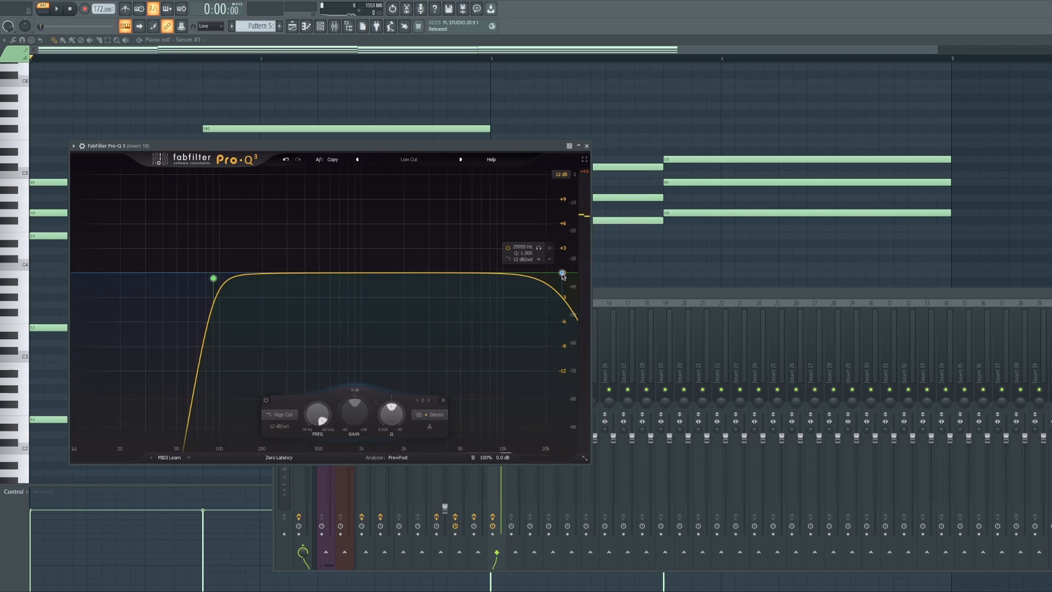
pyautogui.moveTo(562, 273); pyautogui.dragTo(538, 275)
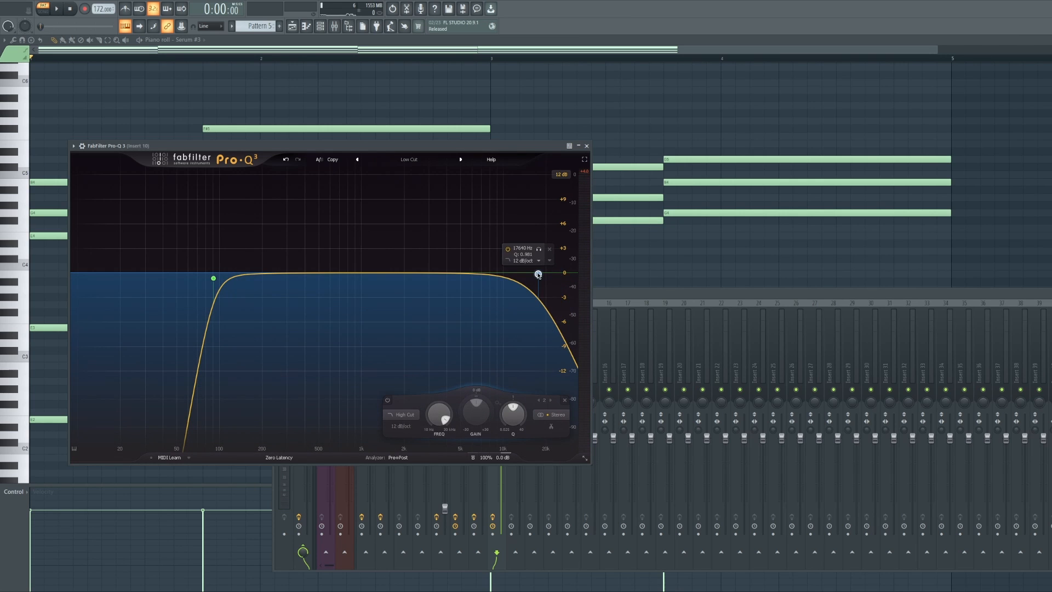
pyautogui.scroll(1, 538, 274)
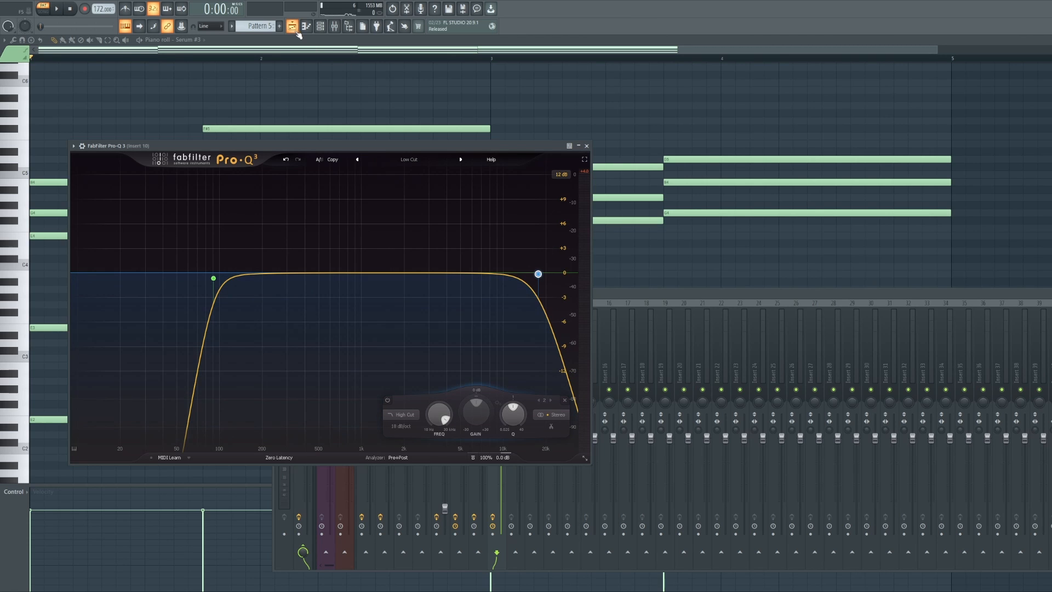
pyautogui.moveTo(542, 274)
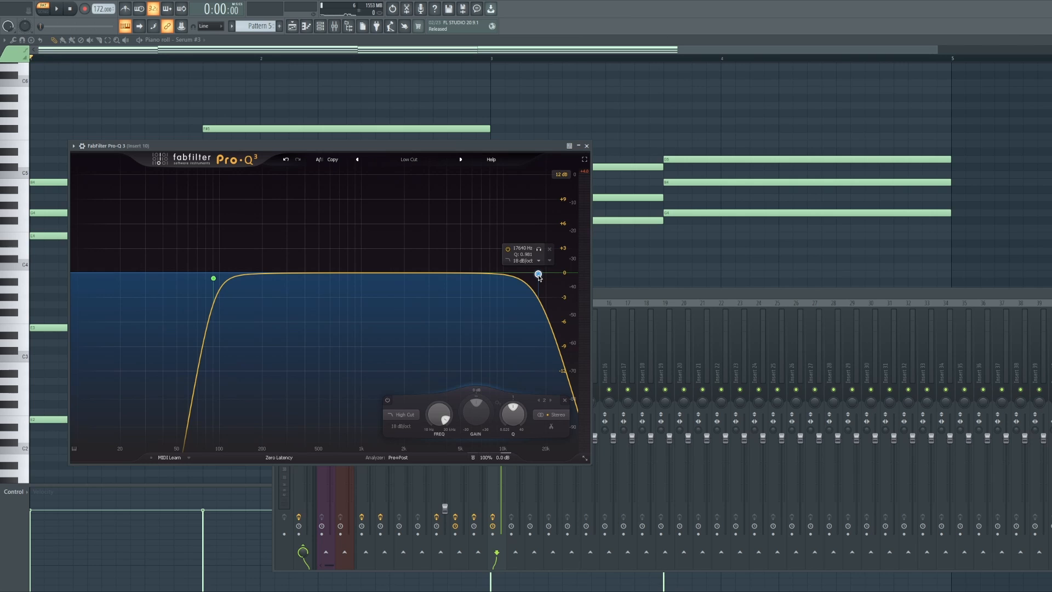
pyautogui.press('space')
pyautogui.moveTo(538, 274); pyautogui.dragTo(524, 275)
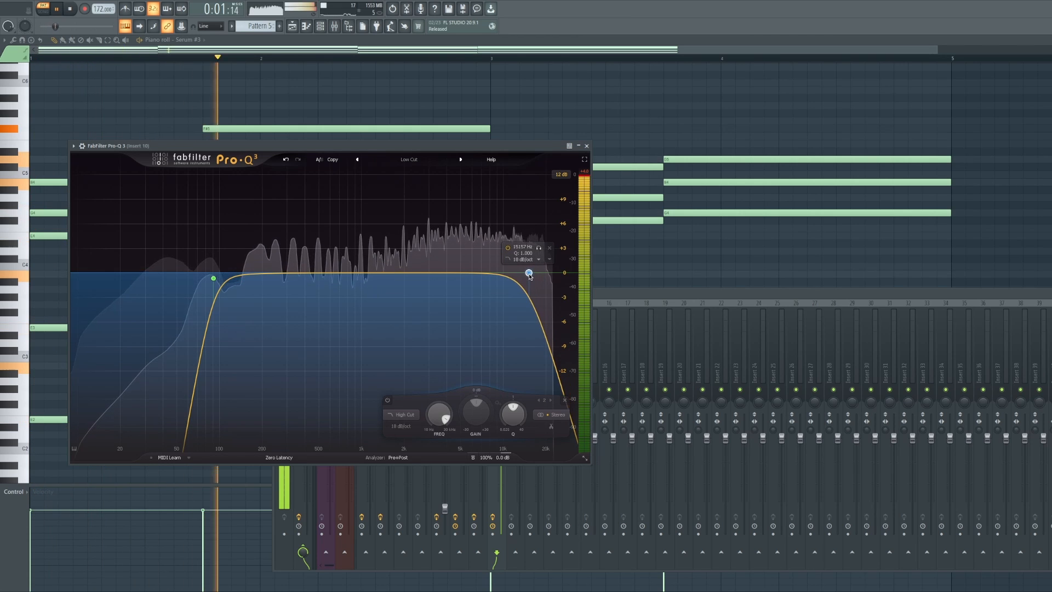
pyautogui.press('space')
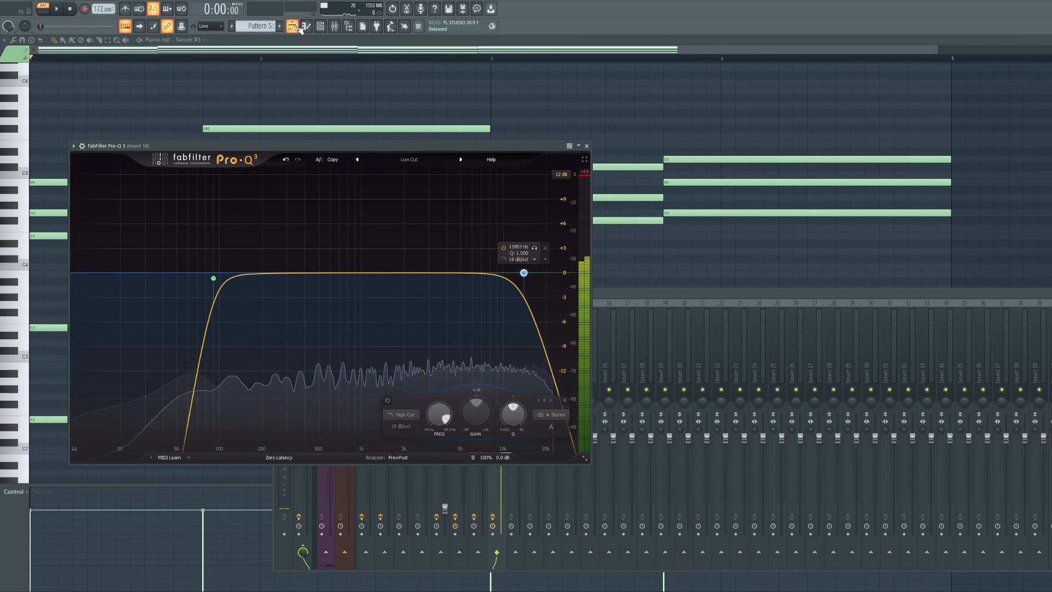
# Step: Place the Pattern 5 clip on Track 10 at bar 33 and lower insert 10's fader while playing from there
pyautogui.click(294, 26)
pyautogui.click(550, 292)
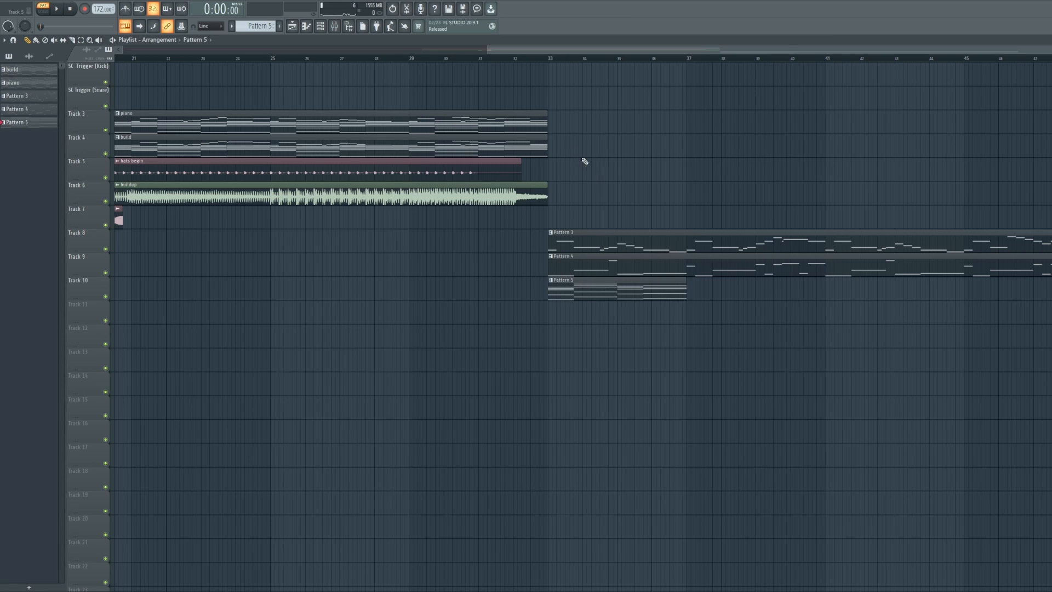
pyautogui.click(335, 28)
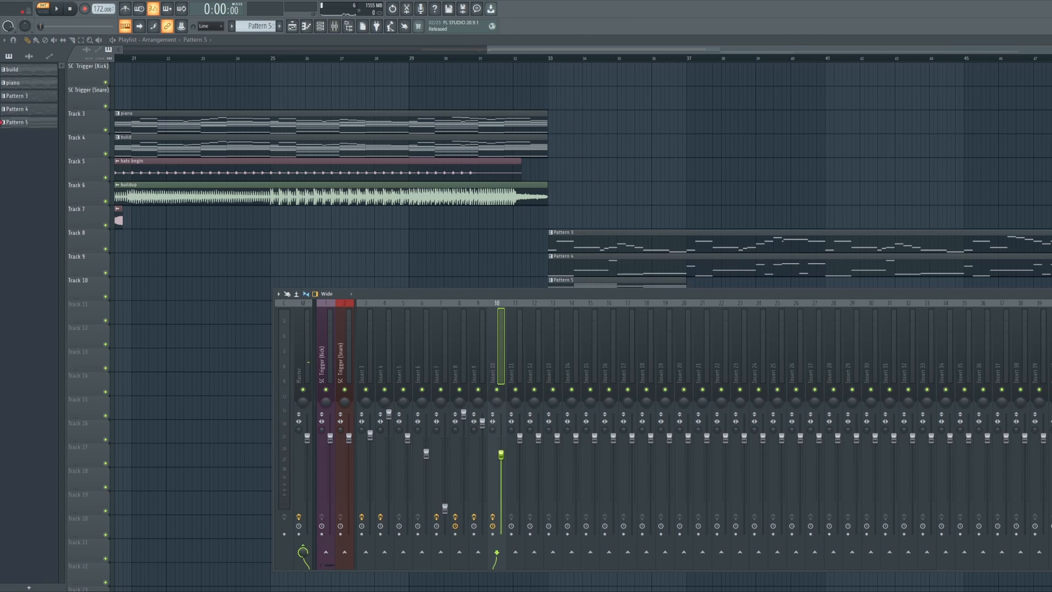
pyautogui.click(549, 62)
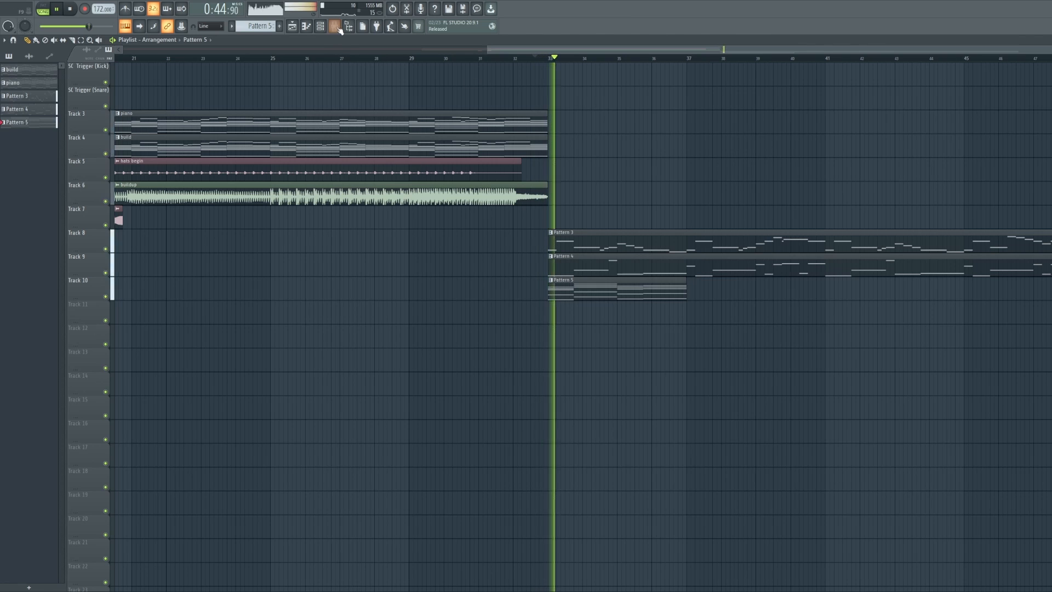
pyautogui.press('F9')
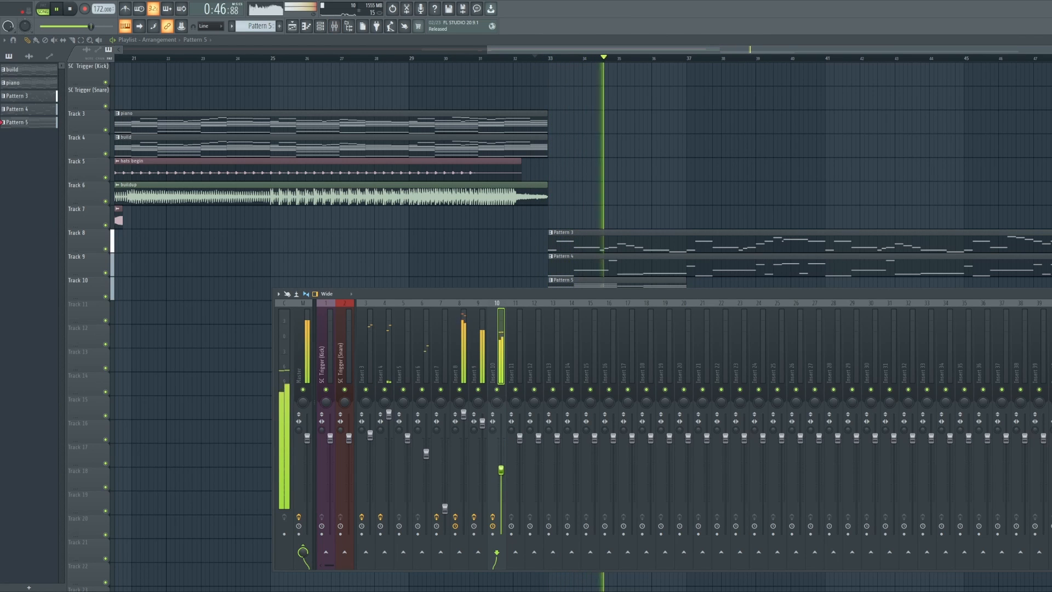
# Step: Repeat the Pattern 5 clip on Track 10 at bars 37, 41 and 45 during playback
pyautogui.click(689, 51)
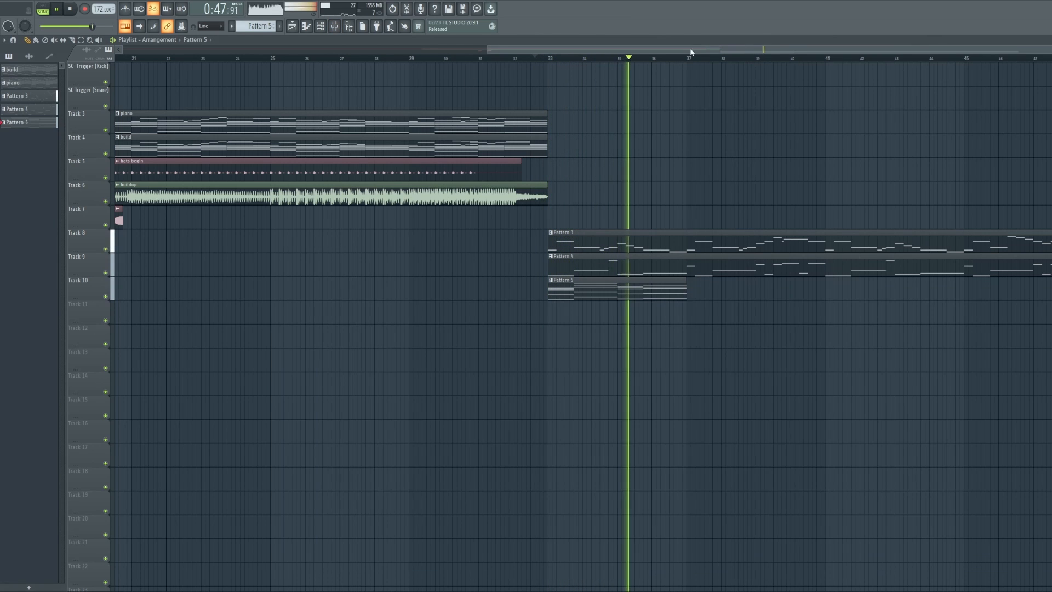
pyautogui.click(689, 291)
pyautogui.click(831, 292)
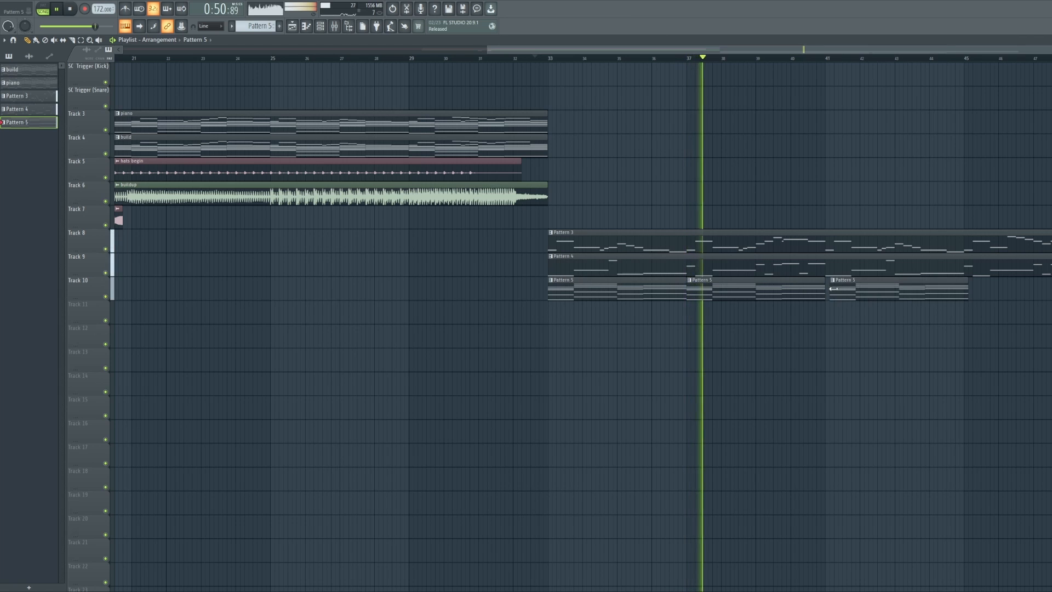
pyautogui.click(973, 296)
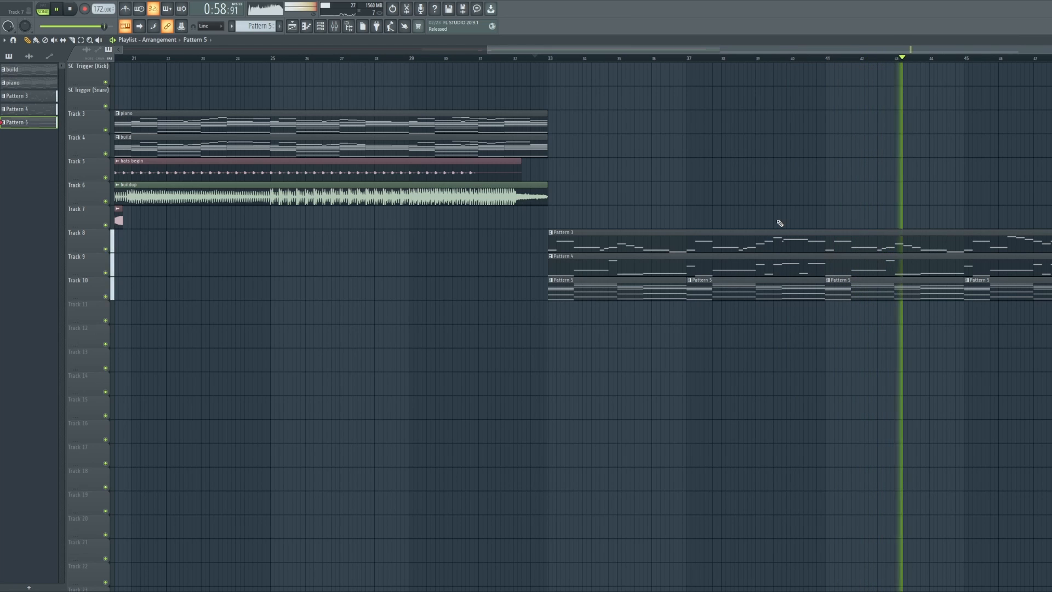
# Step: Stop playback, move the playhead to bar 33 and audition the drop while checking levels in the mixer
pyautogui.press('space')
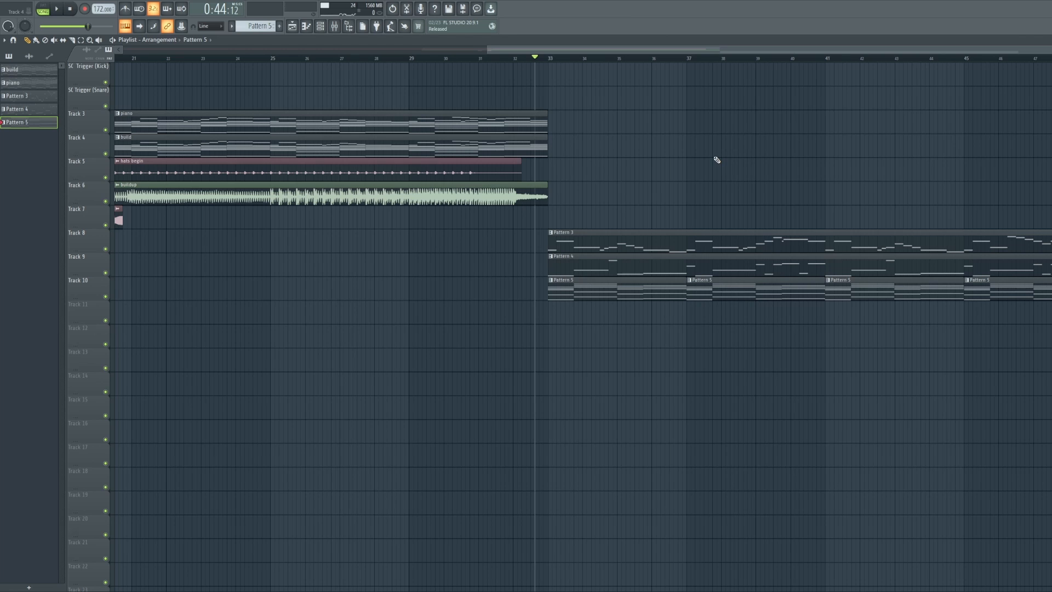
pyautogui.press('F5')
pyautogui.click(292, 27)
pyautogui.click(550, 58)
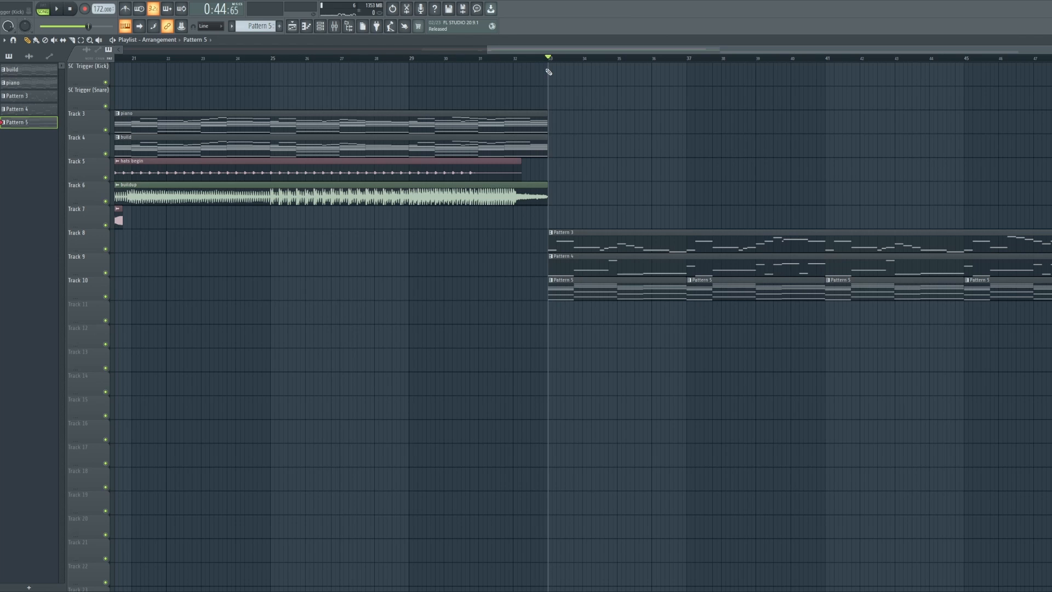
pyautogui.moveTo(545, 50); pyautogui.dragTo(466, 60)
pyautogui.click(334, 26)
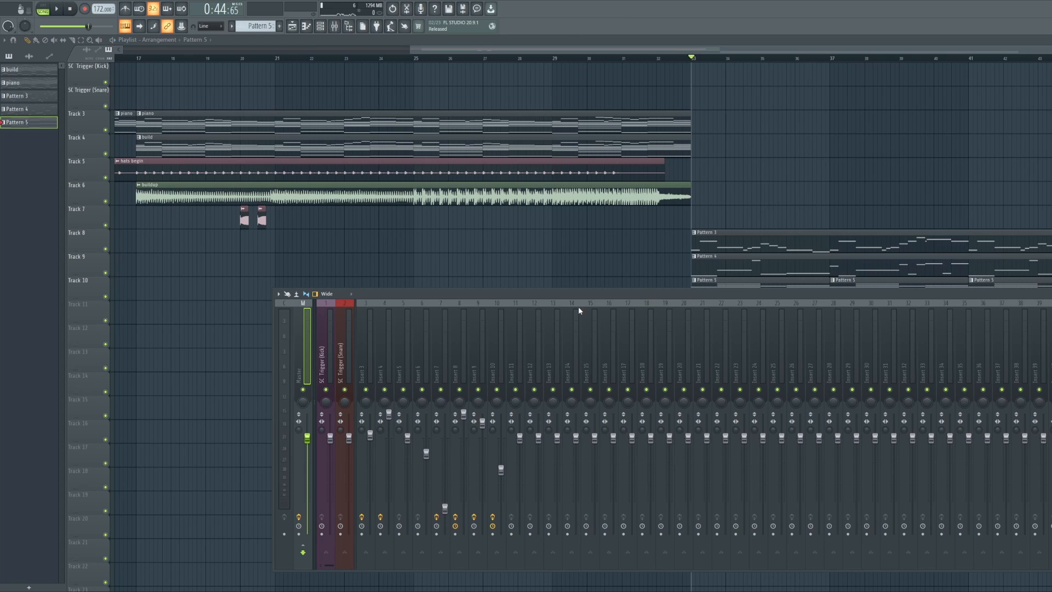
pyautogui.press('space')
pyautogui.press('space')
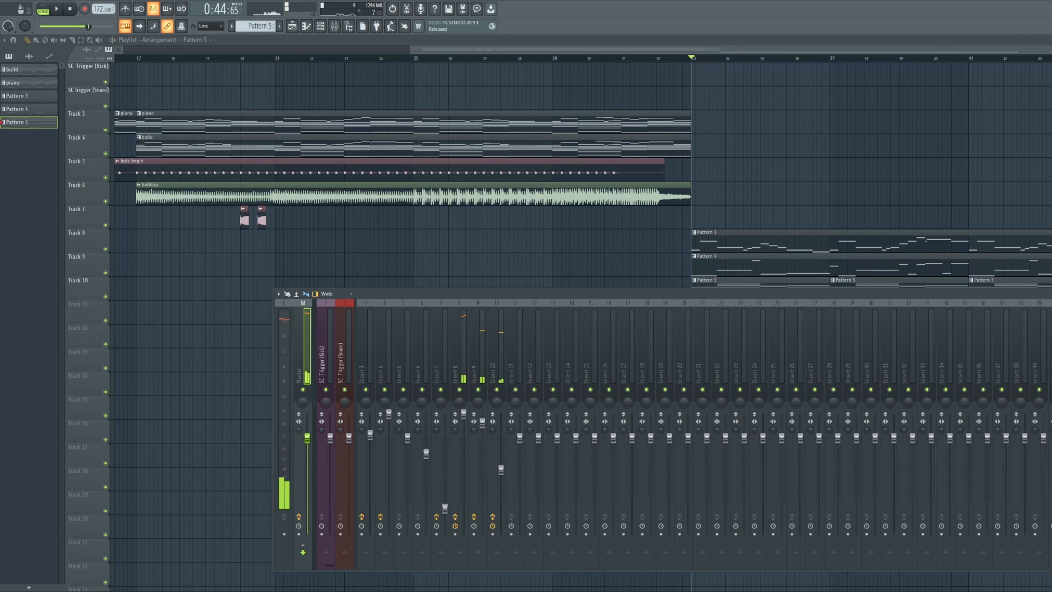
# Step: Place four context kick clips on Track 11 across bars 33 and 34 and audition them
pyautogui.moveTo(832, 53); pyautogui.dragTo(781, 63)
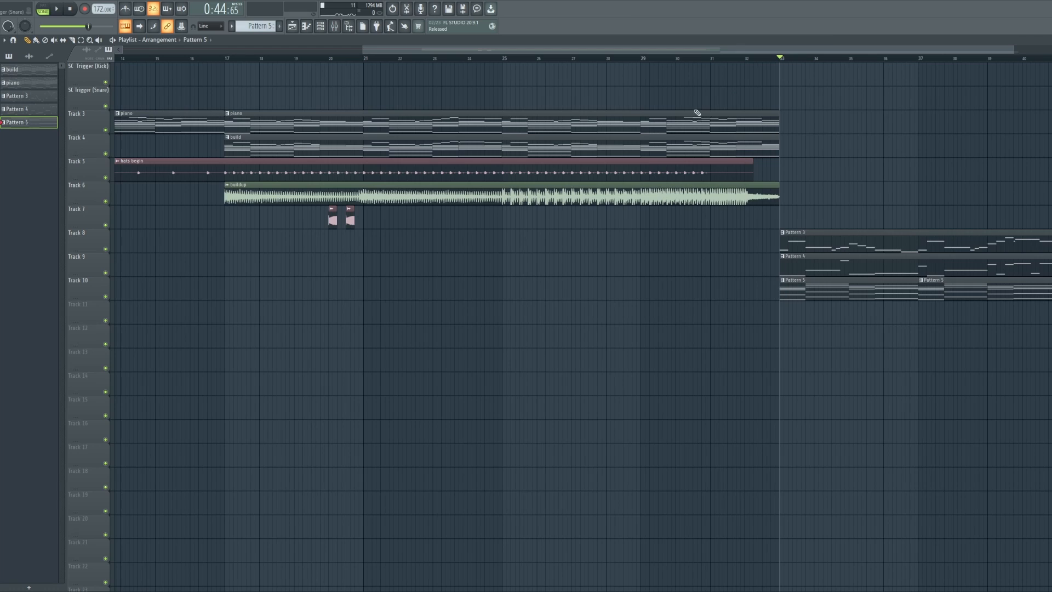
pyautogui.moveTo(614, 50); pyautogui.dragTo(653, 105)
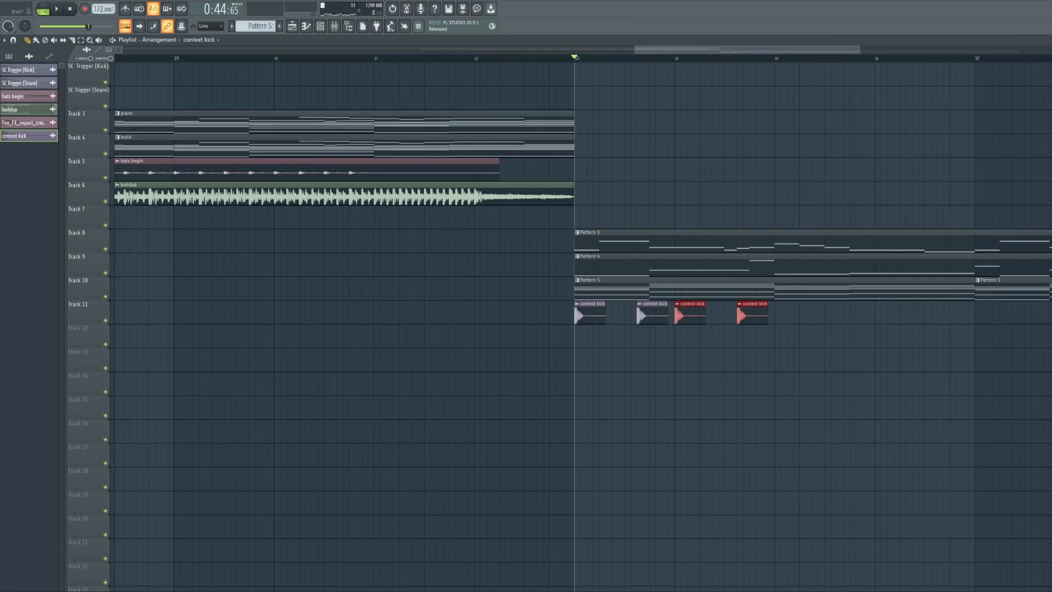
pyautogui.press('space')
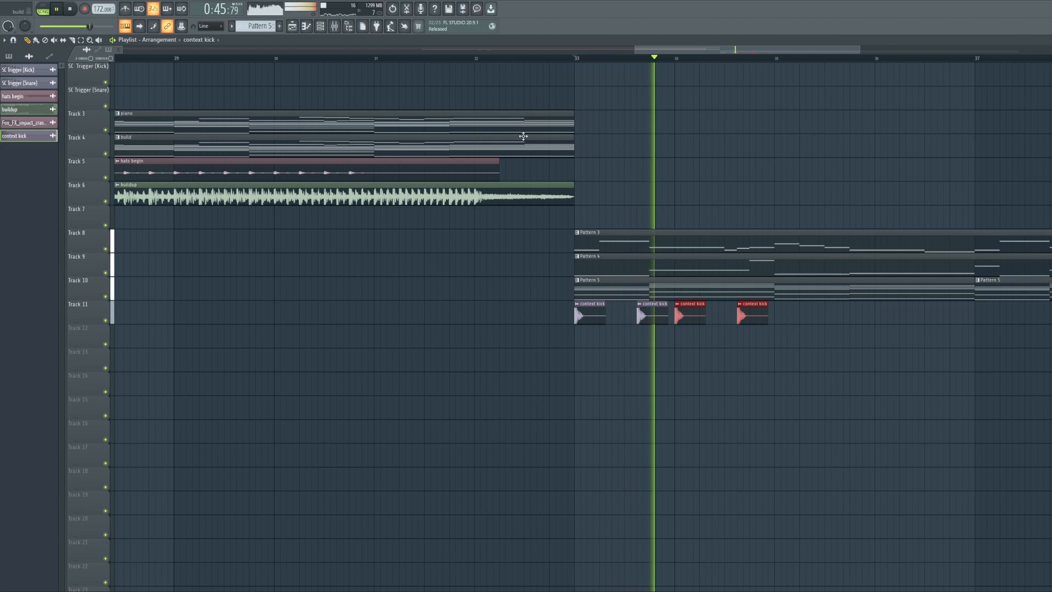
pyautogui.press('space')
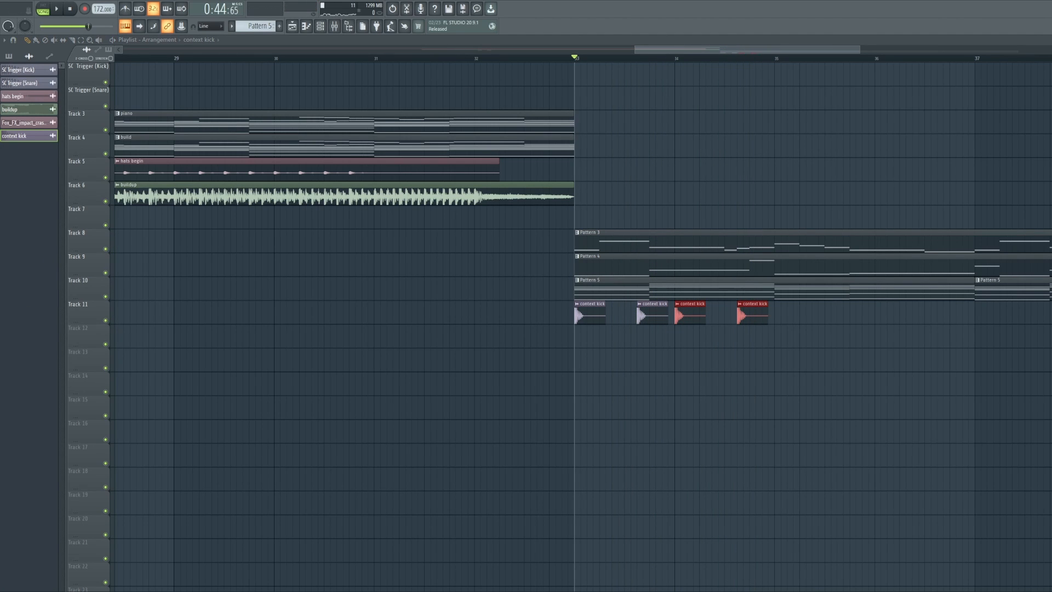
# Step: Place four Fox_snare_oneshot_curb_02 clips on Track 12 on the backbeats of bars 33 and 34 and audition them
pyautogui.click(602, 339)
pyautogui.click(653, 338)
pyautogui.click(703, 338)
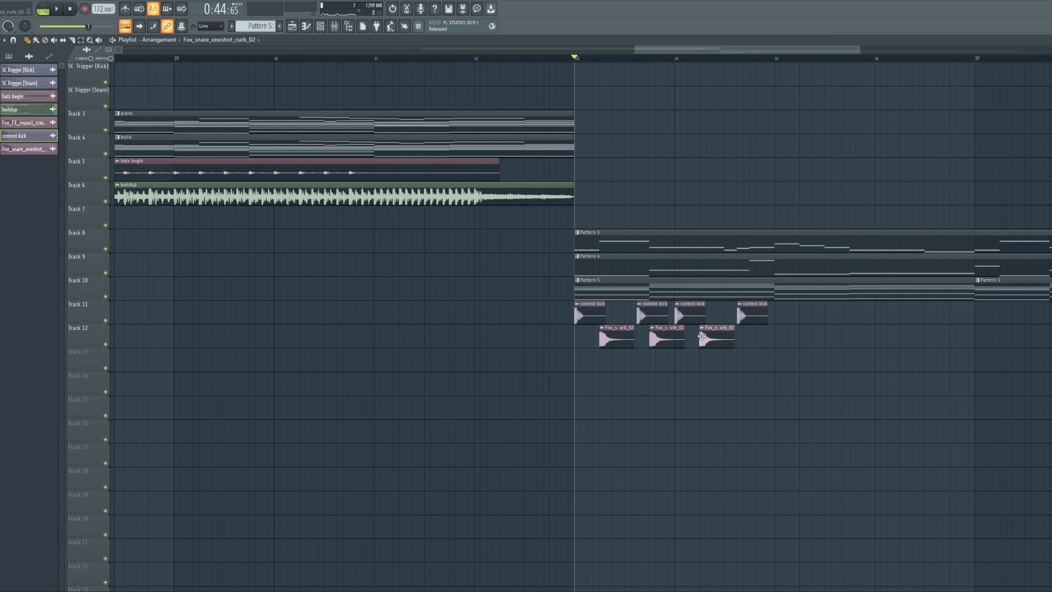
pyautogui.click(747, 339)
pyautogui.press('space')
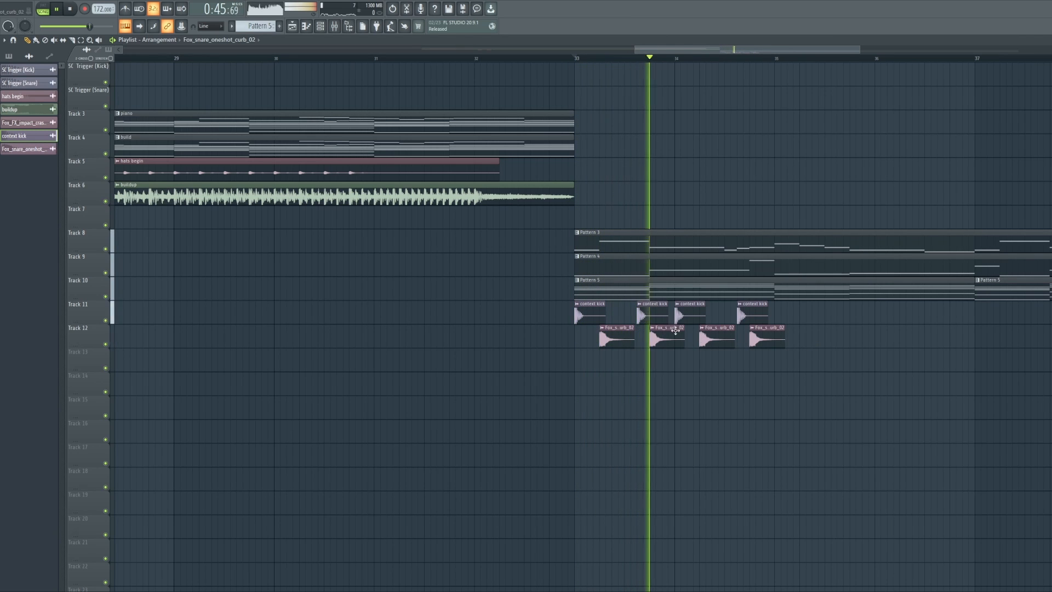
pyautogui.press('space')
# Step: Replace the Track 12 snare sample with Fox_snare_oneshot_knee_03, audition it and adjust its sample settings
pyautogui.doubleClick(625, 341)
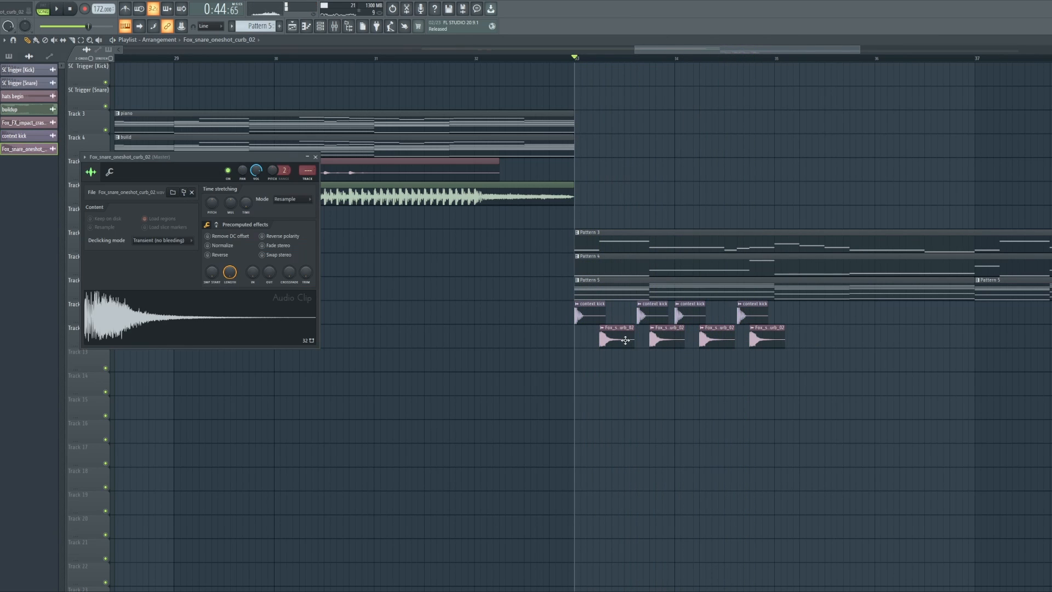
pyautogui.moveTo(706, 49); pyautogui.dragTo(714, 51)
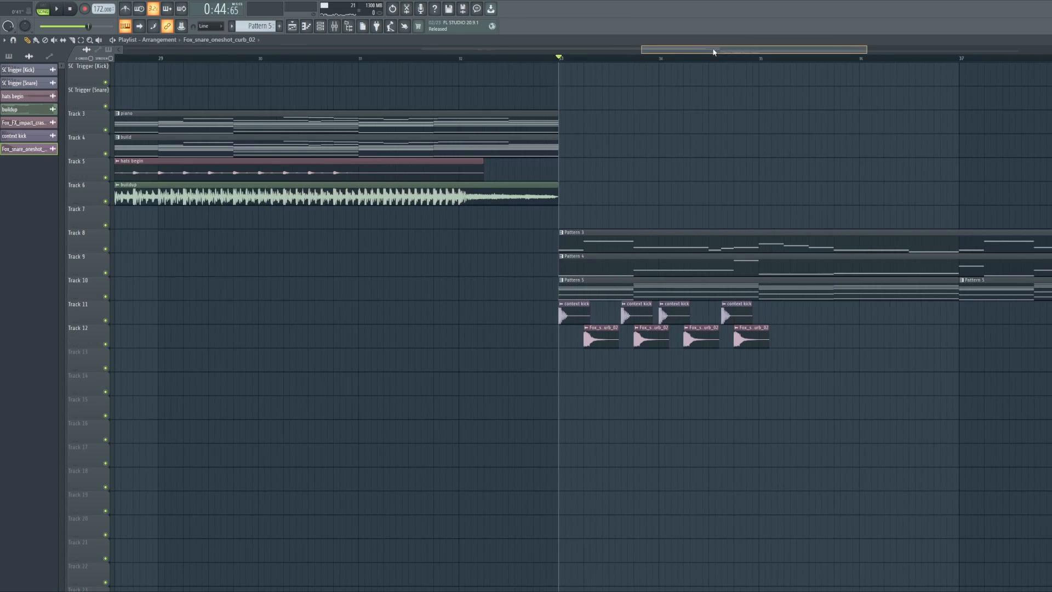
pyautogui.press('Down')
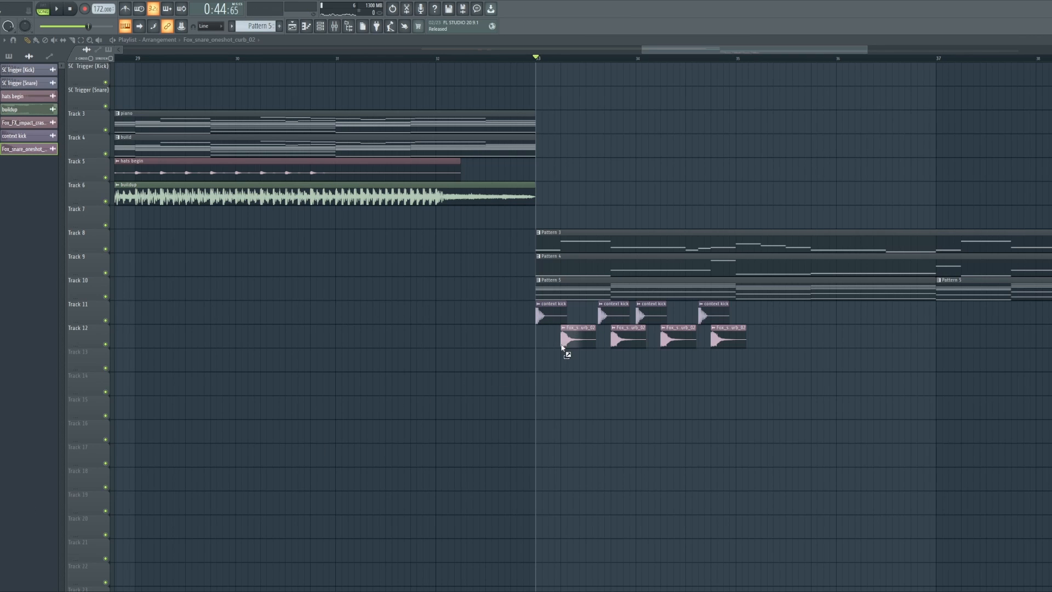
pyautogui.moveTo(569, 343); pyautogui.dragTo(570, 342)
pyautogui.press('space')
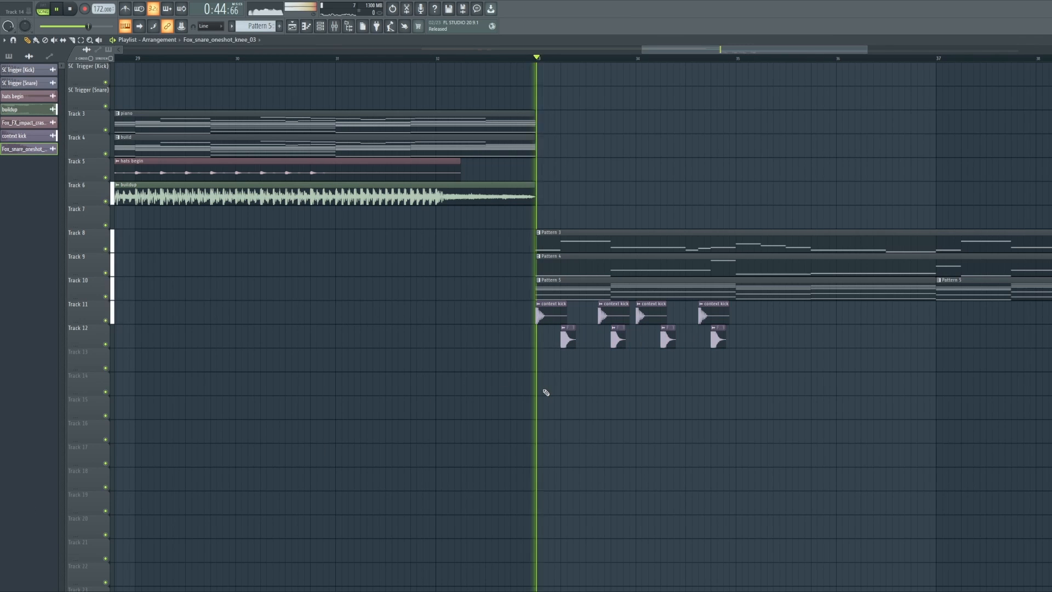
pyautogui.press('space')
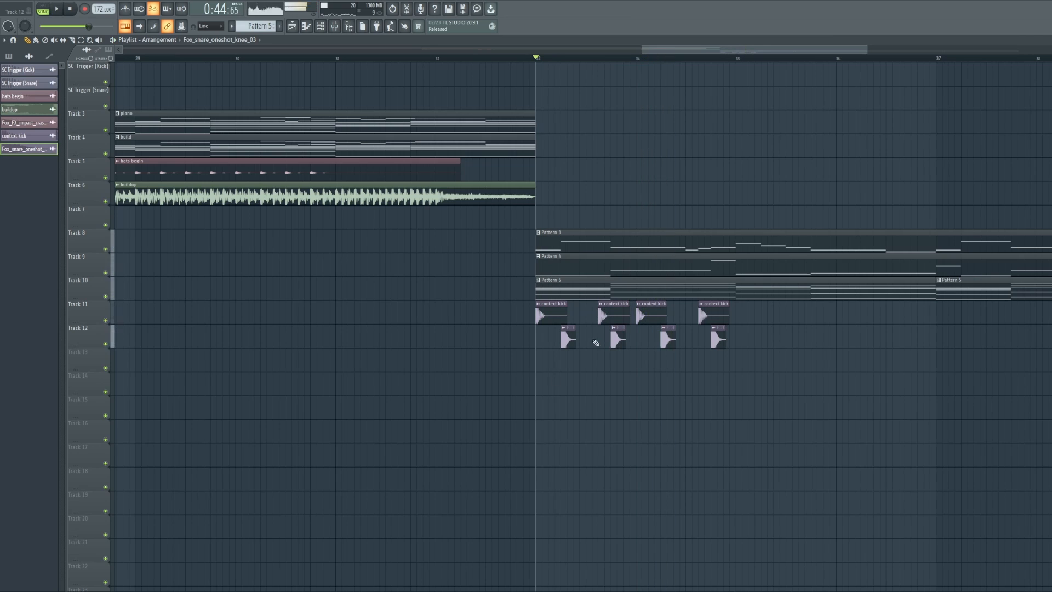
pyautogui.doubleClick(614, 341)
pyautogui.moveTo(305, 269); pyautogui.dragTo(306, 244)
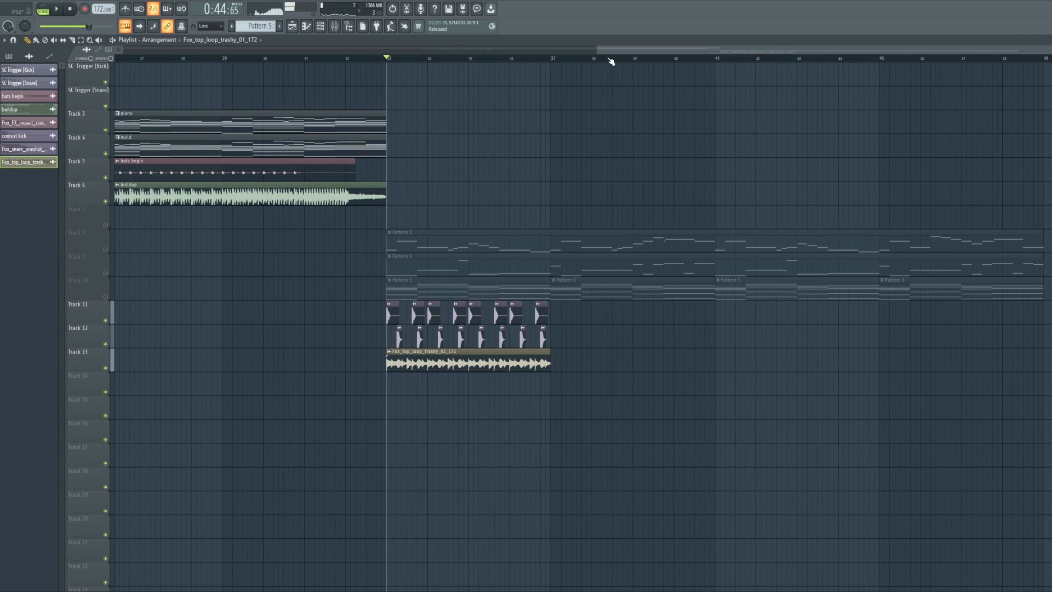
# Step: Duplicate the four-bar kick, snare and top loop clips on Tracks 11 to 13 to bar 37
pyautogui.moveTo(632, 394); pyautogui.dragTo(349, 323)
pyautogui.hotkey('ctrl', 'c')
pyautogui.hotkey('ctrl', 'v')
pyautogui.moveTo(131, 362); pyautogui.dragTo(584, 354)
# Step: Duplicate the eight bars of drum clips on Tracks 11 to 13 to bar 41
pyautogui.moveTo(802, 400); pyautogui.dragTo(355, 300)
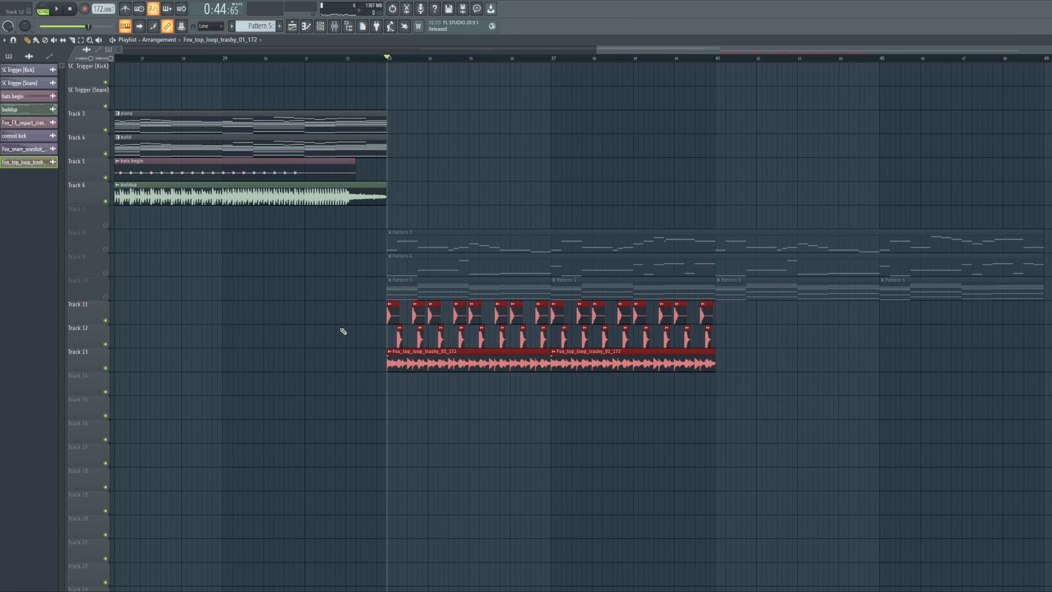
pyautogui.hotkey('ctrl', 'c')
pyautogui.hotkey('ctrl', 'v')
pyautogui.moveTo(181, 358); pyautogui.dragTo(788, 361)
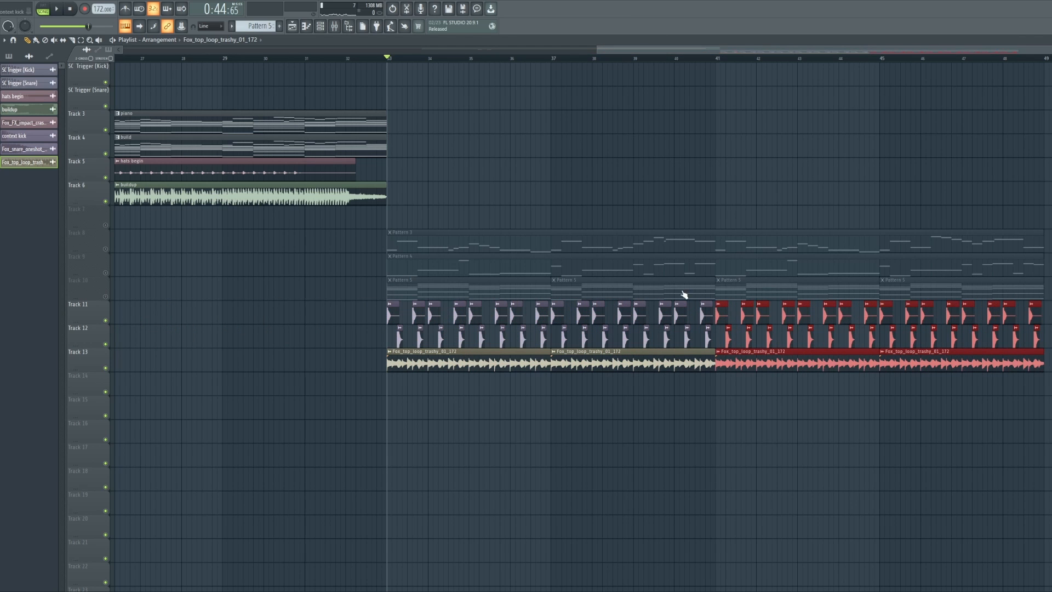
# Step: Place SC Trigger (Kick) clips on the kick trigger track above each kick in bars 33 and 34
pyautogui.keyDown('ctrl'); pyautogui.click(504, 59); pyautogui.keyUp('ctrl')
pyautogui.moveTo(606, 49); pyautogui.dragTo(126, 86)
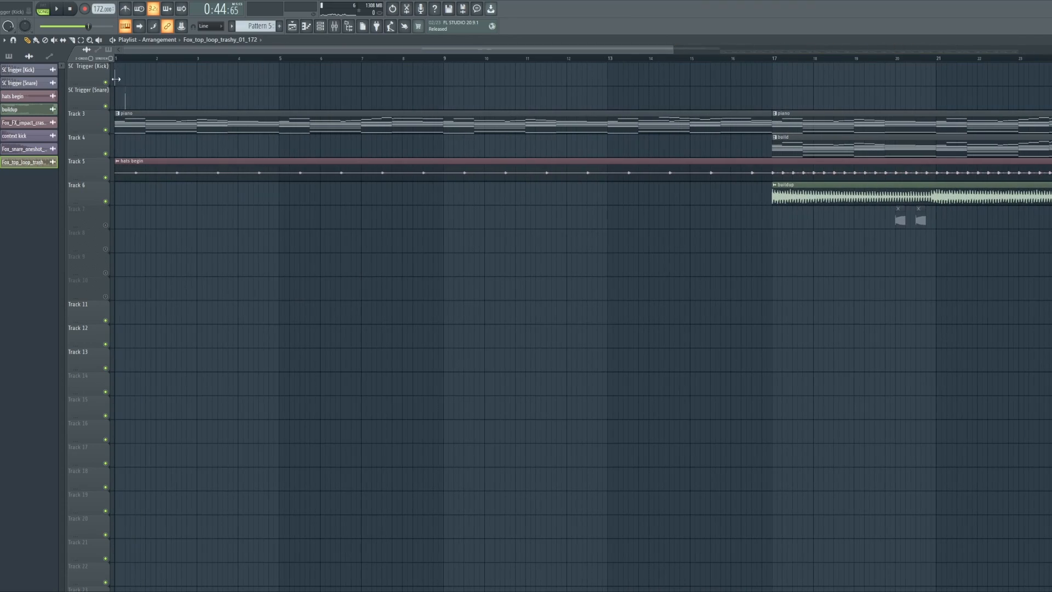
pyautogui.moveTo(213, 51); pyautogui.dragTo(712, 76)
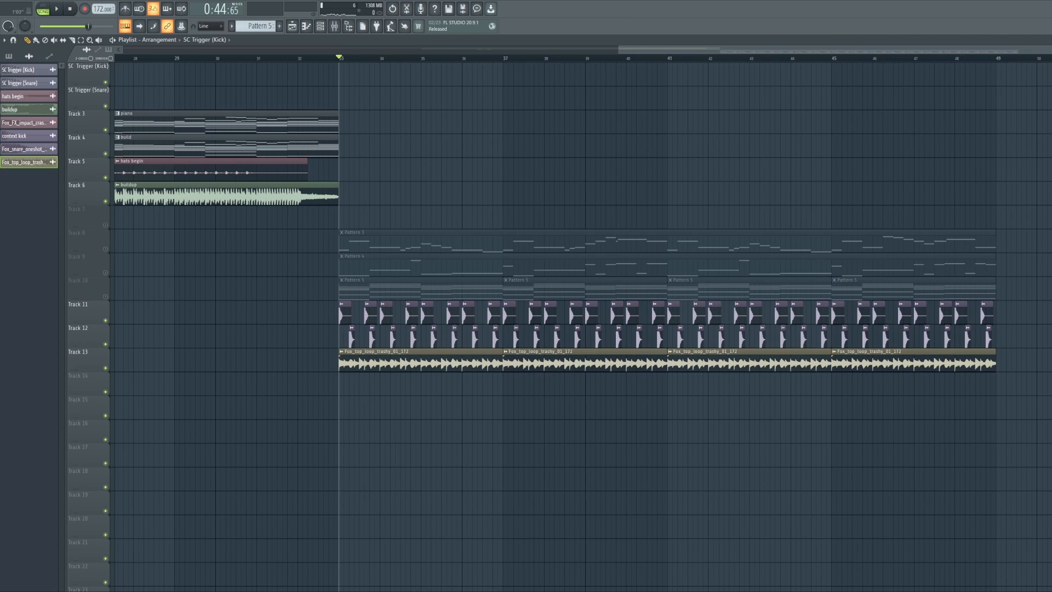
pyautogui.moveTo(1051, 50); pyautogui.dragTo(835, 93)
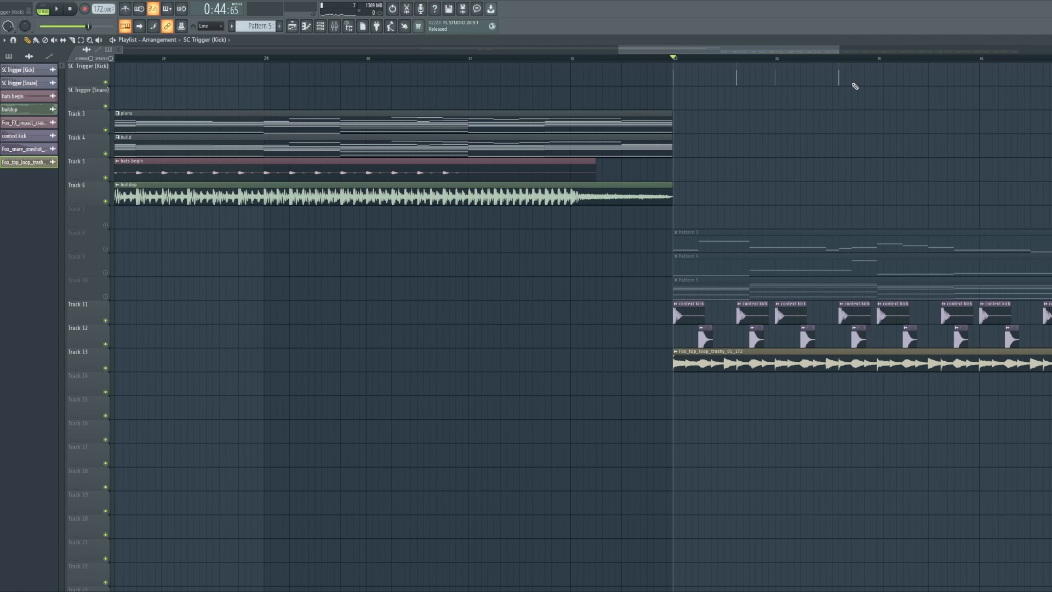
# Step: Repeat the SC Trigger (Kick) clips in line with the Track 11 kicks through bar 48
pyautogui.moveTo(874, 109); pyautogui.dragTo(638, 51)
pyautogui.click(879, 84)
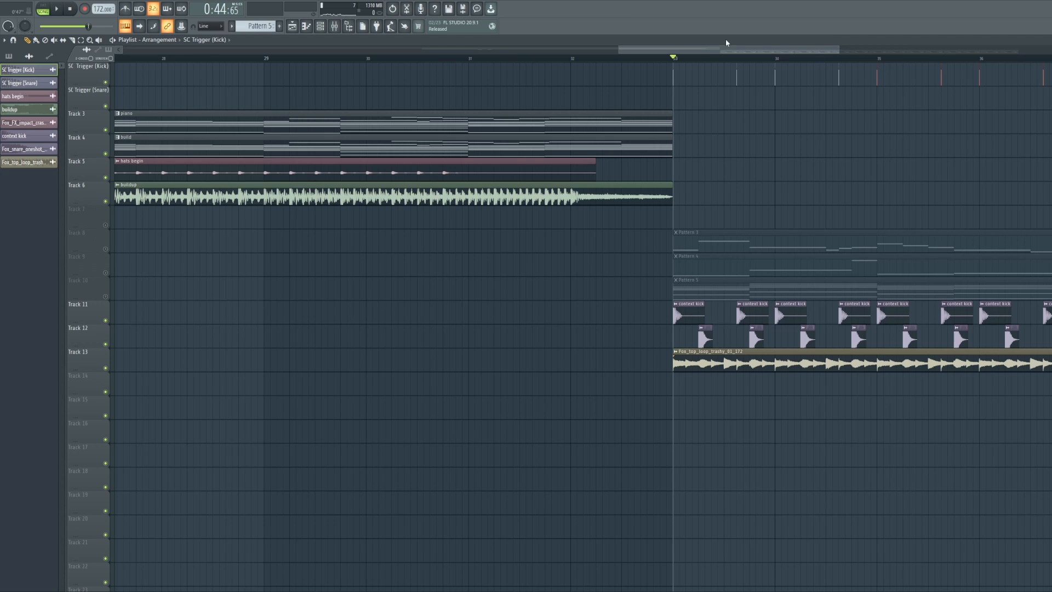
pyautogui.moveTo(726, 49); pyautogui.dragTo(743, 64)
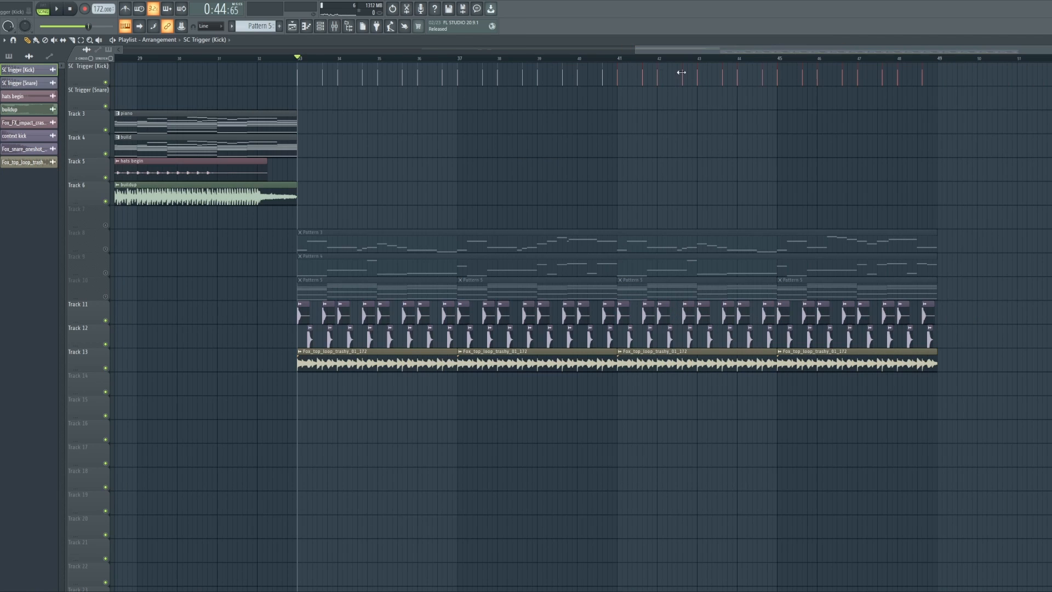
# Step: Isolate the SC Trigger (Kick) track, Track 9 and Track 11 and play them from bar 33
pyautogui.click(336, 26)
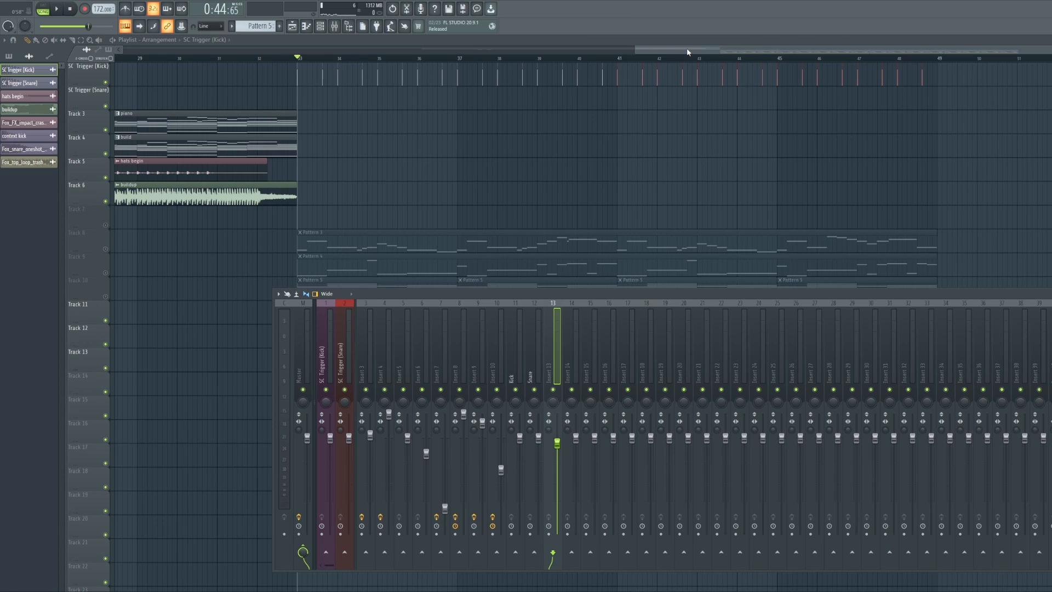
pyautogui.moveTo(687, 50); pyautogui.dragTo(679, 55)
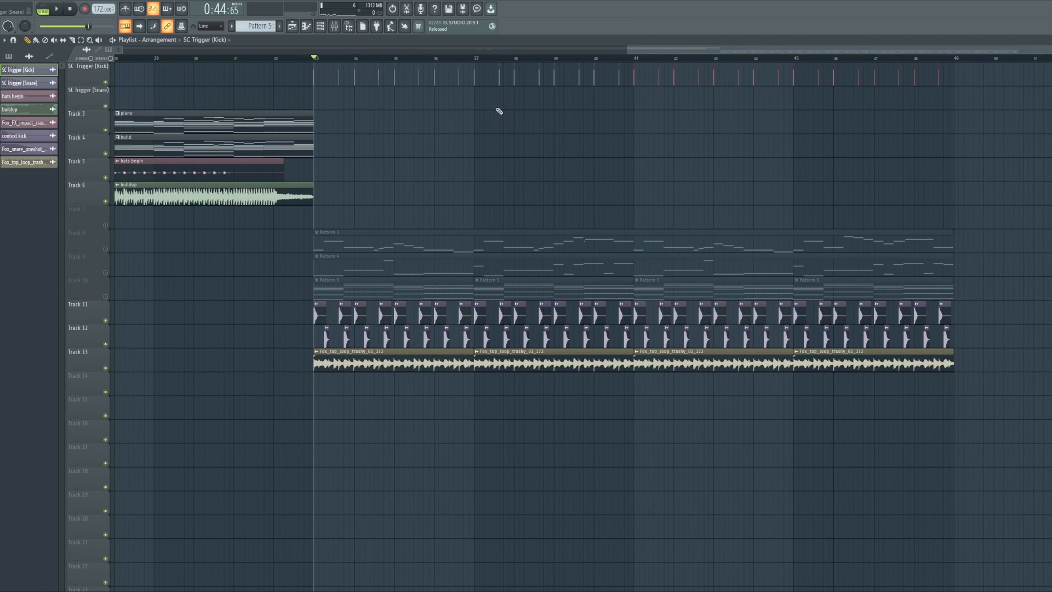
pyautogui.rightClick(106, 320)
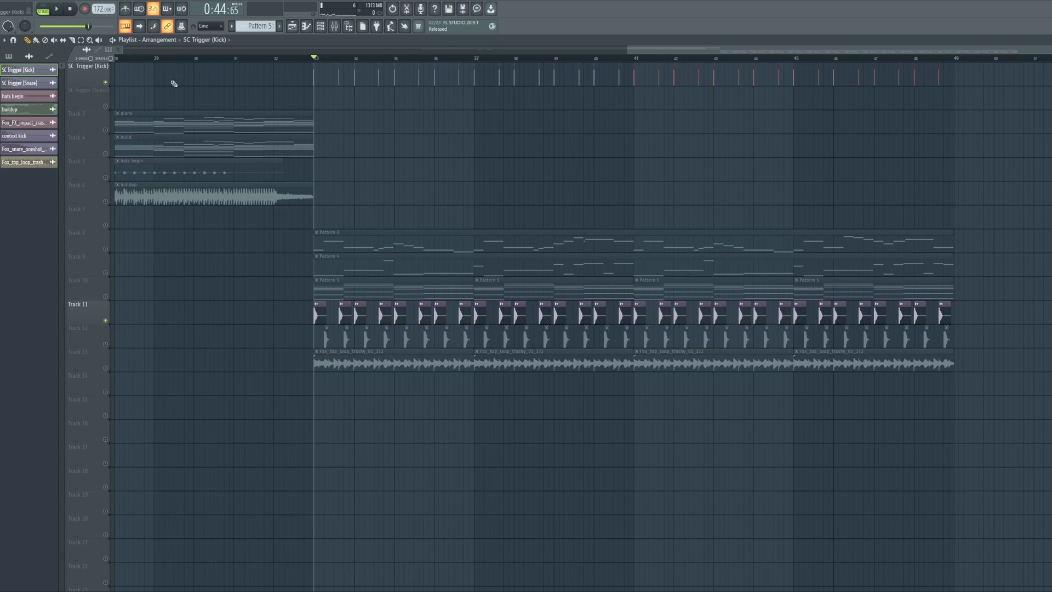
pyautogui.click(107, 272)
pyautogui.press('space')
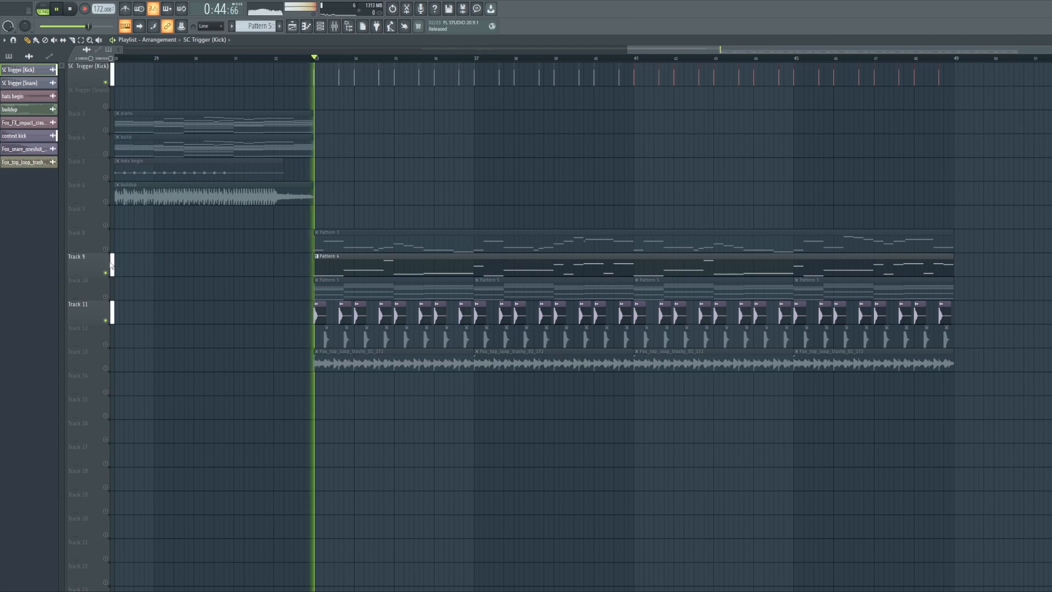
# Step: Sidechain the SC Trigger (Kick) mixer track to insert 9 and load FabFilter Pro-MB on insert 9
pyautogui.click(338, 29)
pyautogui.press('space')
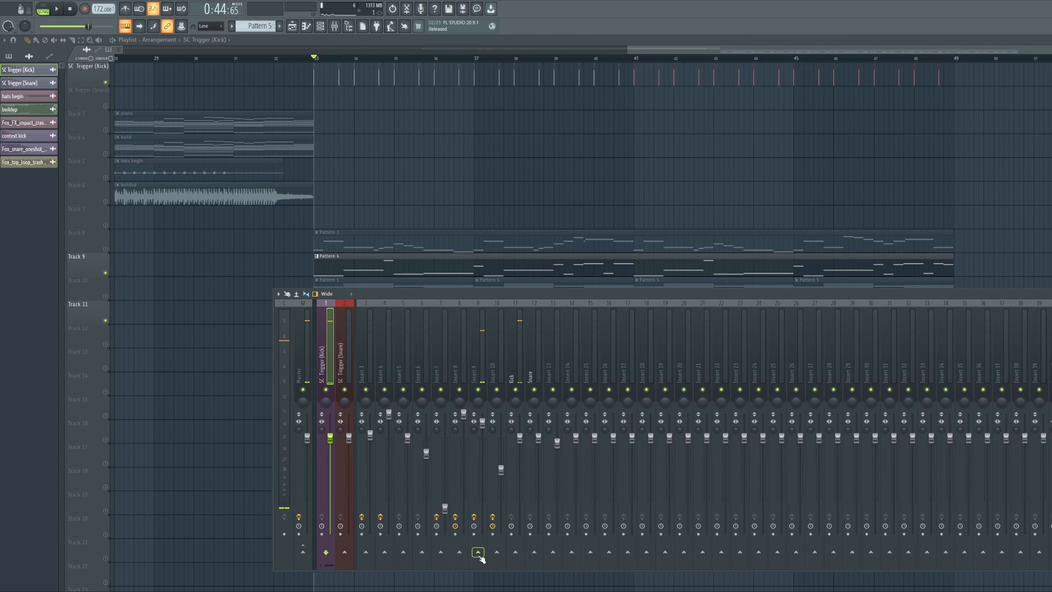
pyautogui.click(470, 378)
pyautogui.press('space')
pyautogui.press('space')
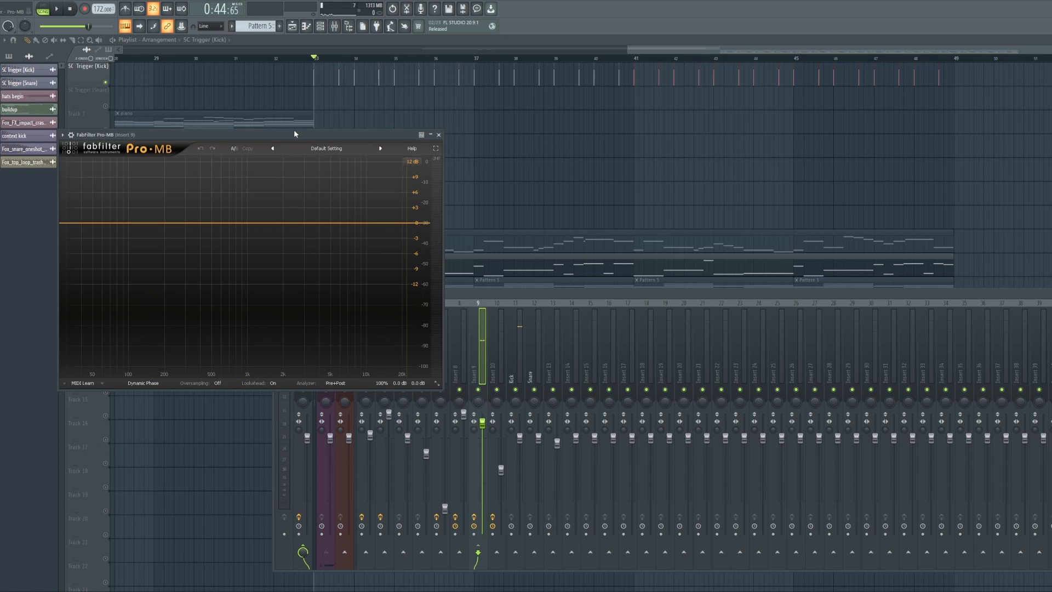
# Step: Map Pro-MB's Stereo Side Chain input in the plugin's processing connections and return to its interface
pyautogui.moveTo(294, 132); pyautogui.dragTo(830, 190)
pyautogui.click(607, 194)
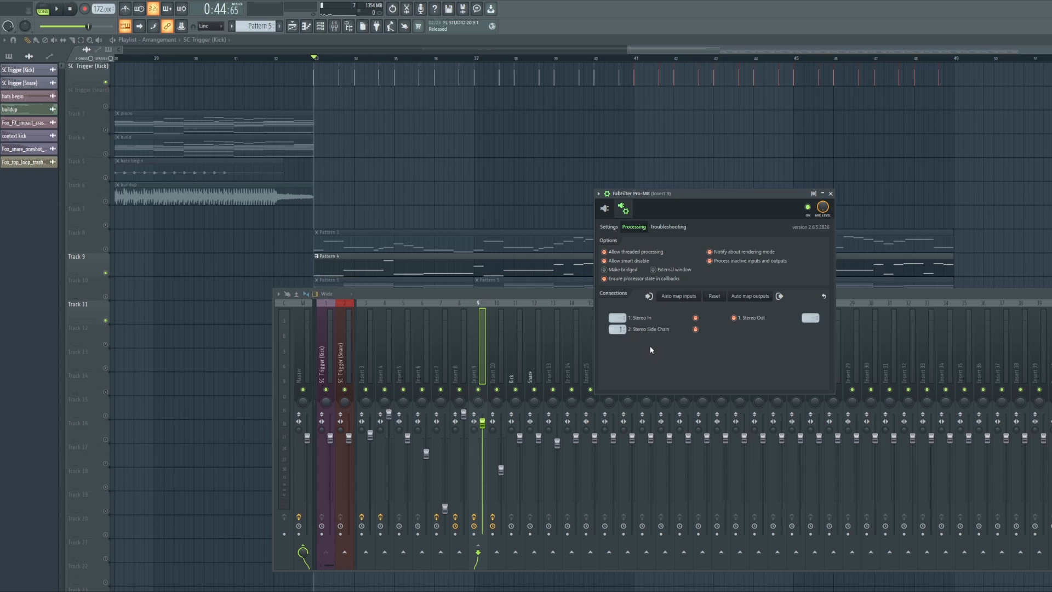
pyautogui.click(604, 208)
# Step: Add a low band in Pro-MB, solo it and extend its upper edge to about 160 Hz during playback
pyautogui.click(630, 301)
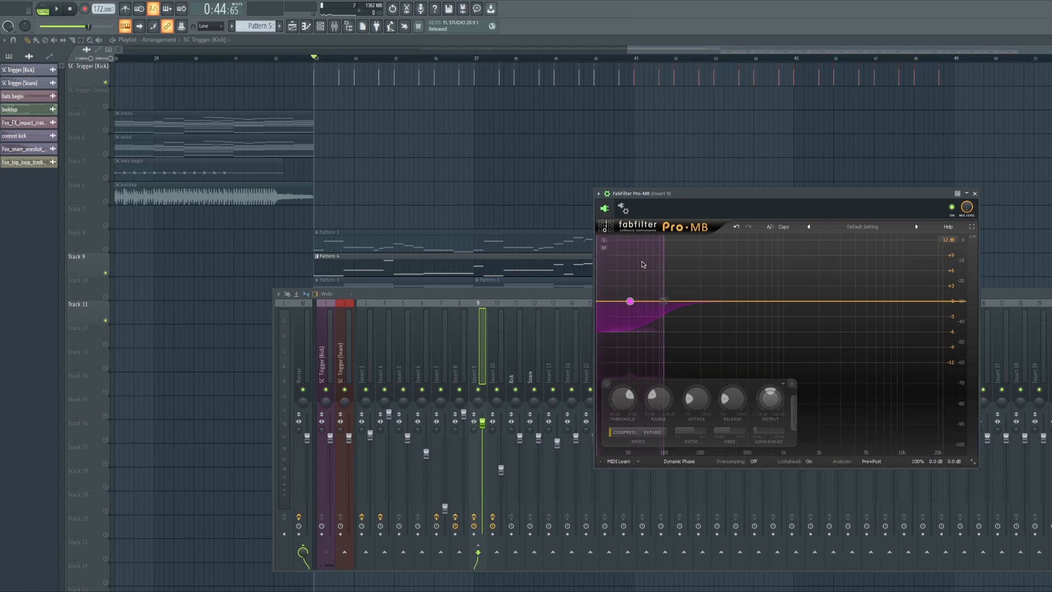
pyautogui.click(604, 240)
pyautogui.press('space')
pyautogui.moveTo(664, 279); pyautogui.dragTo(692, 278)
pyautogui.press('space')
# Step: Set the low band's side chain to a free frequency range with the external input
pyautogui.click(793, 411)
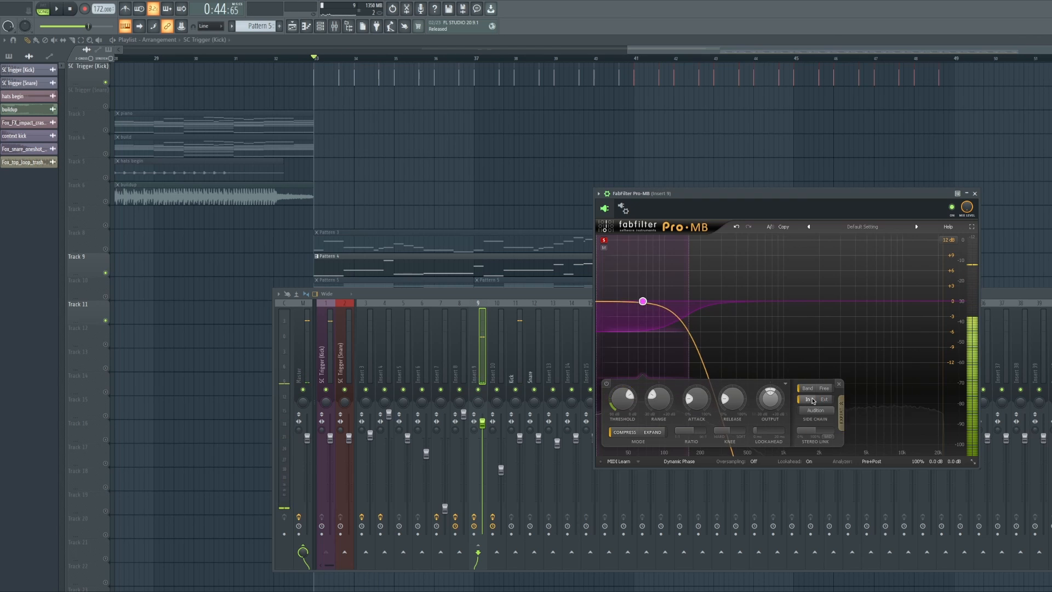
pyautogui.click(828, 390)
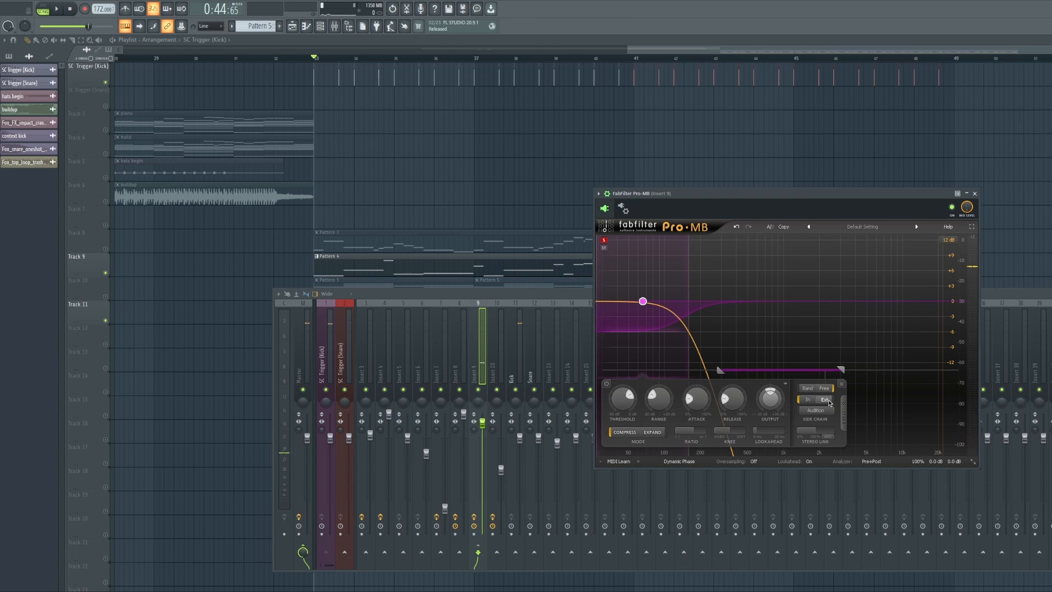
pyautogui.moveTo(688, 405); pyautogui.dragTo(650, 444)
# Step: Load Oszillos Mega Scope on the master track and apply its master preset
pyautogui.click(305, 370)
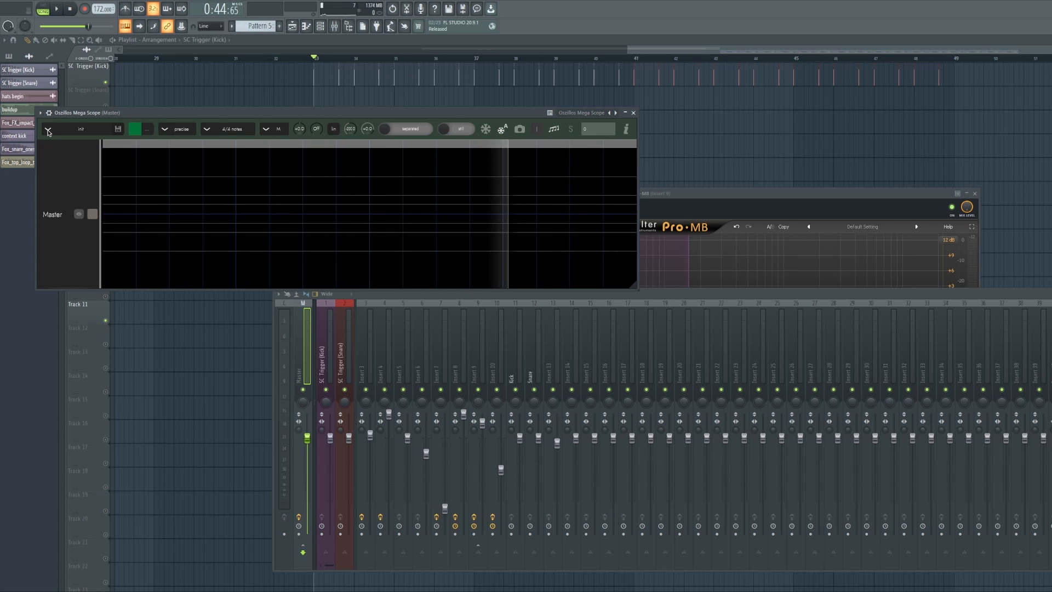
pyautogui.click(49, 131)
pyautogui.click(54, 142)
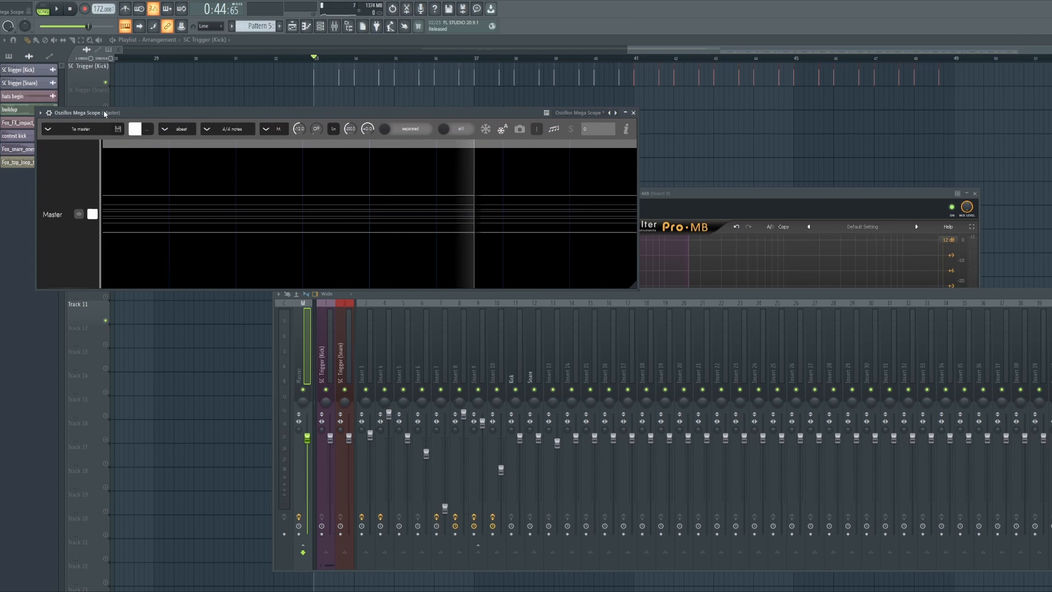
# Step: Adjust the low band's release in Pro-MB during playback, checking the kick and bass ducking on the master scope
pyautogui.click(58, 9)
pyautogui.click(58, 9)
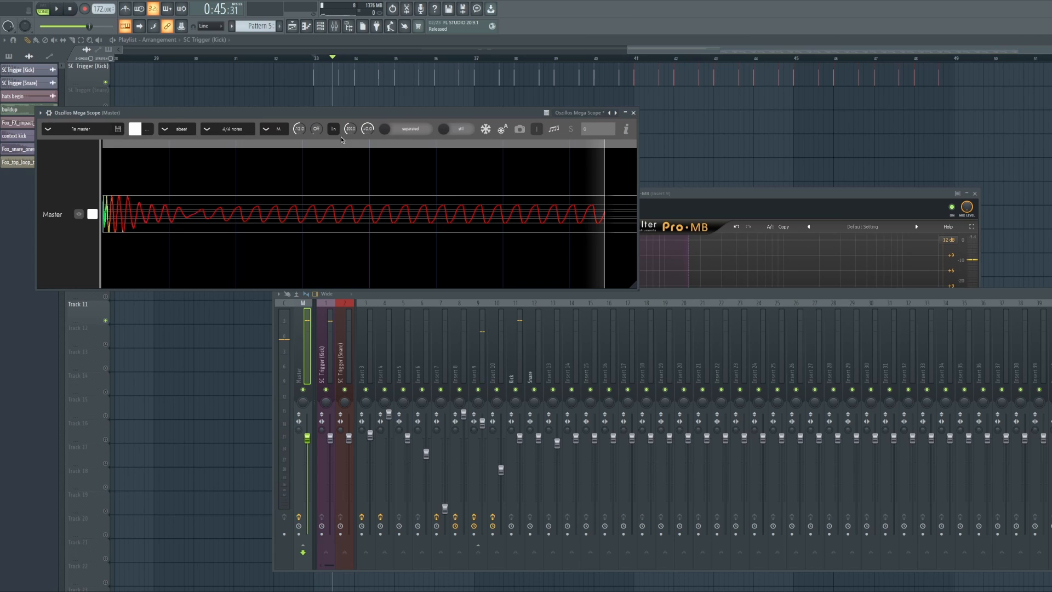
pyautogui.click(759, 196)
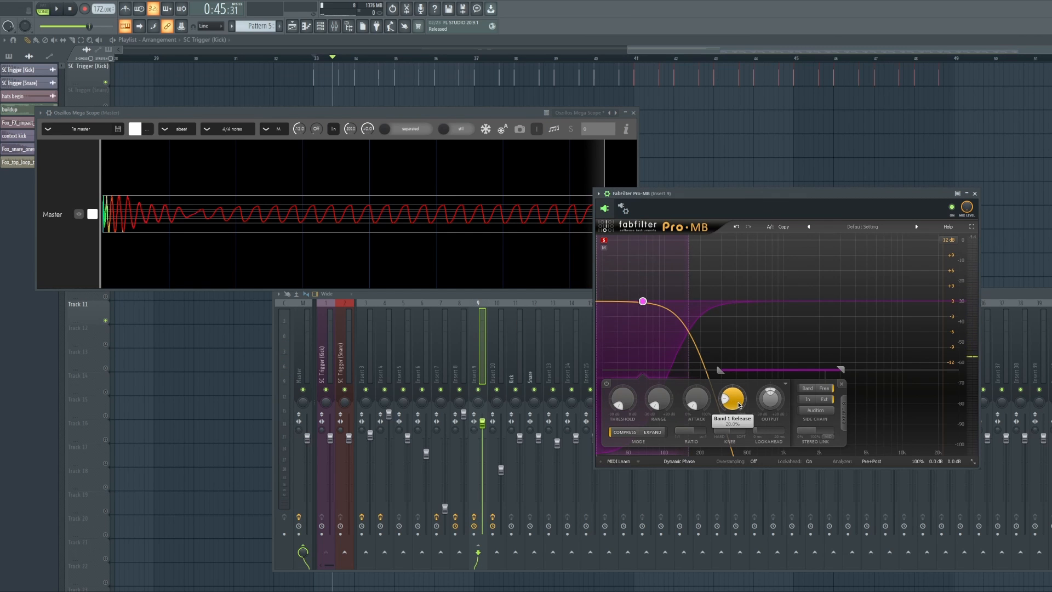
pyautogui.press('space')
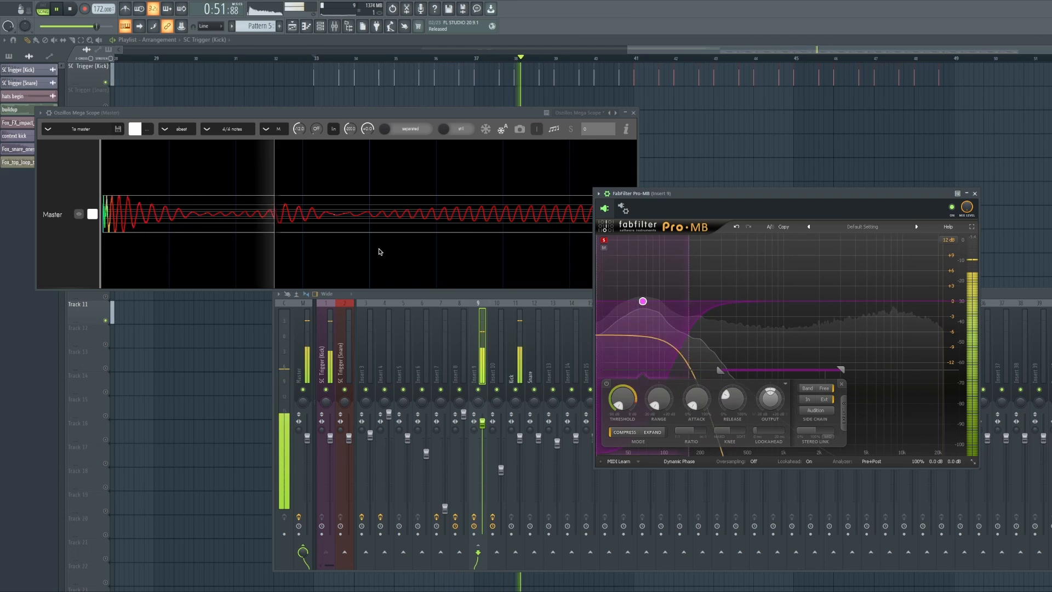
pyautogui.moveTo(732, 403); pyautogui.dragTo(731, 424)
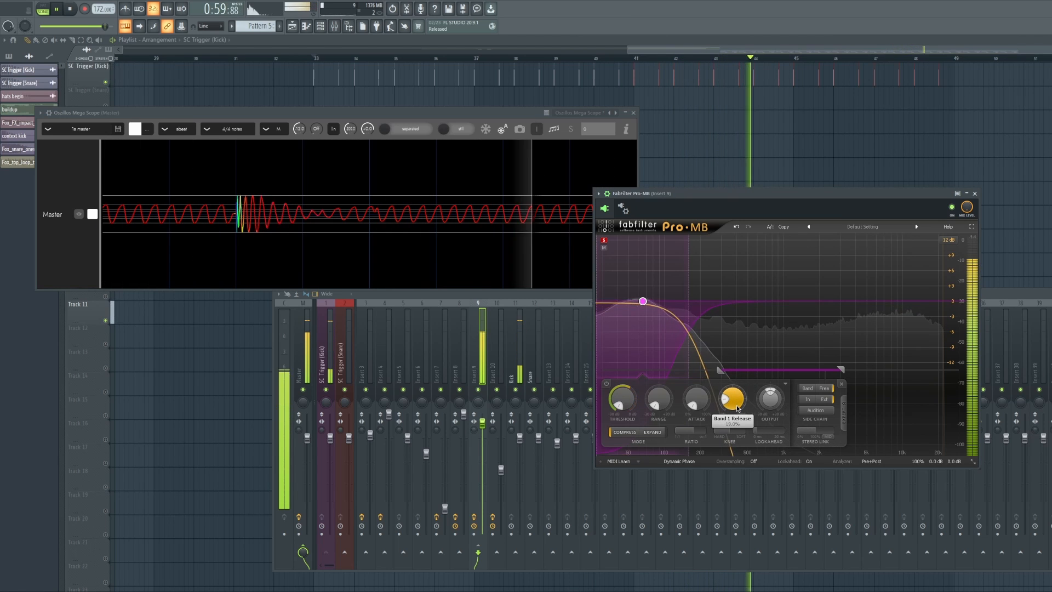
pyautogui.moveTo(737, 405); pyautogui.dragTo(740, 405)
pyautogui.press('space')
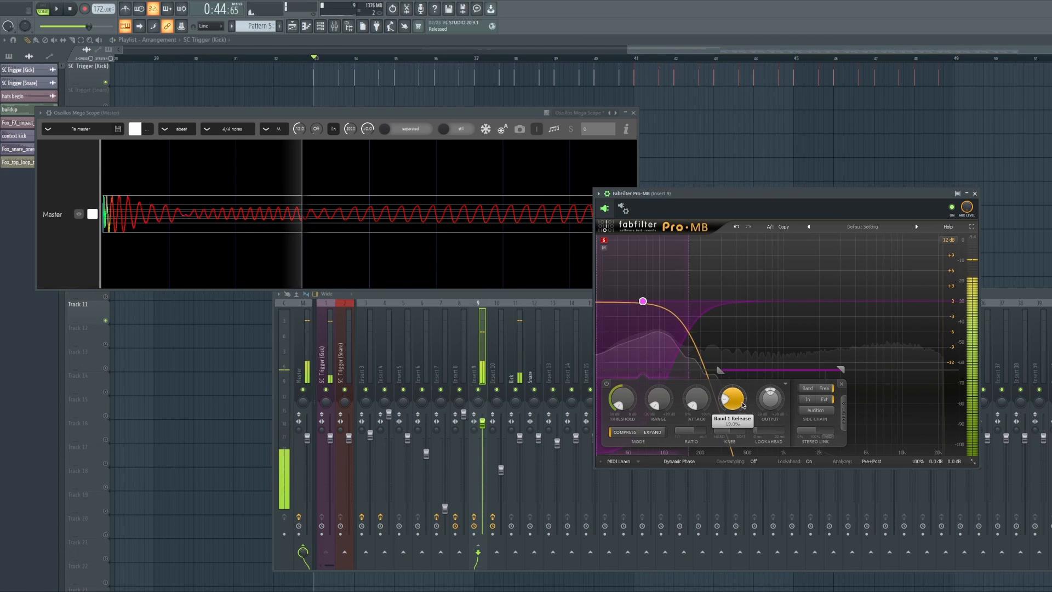
pyautogui.press('space')
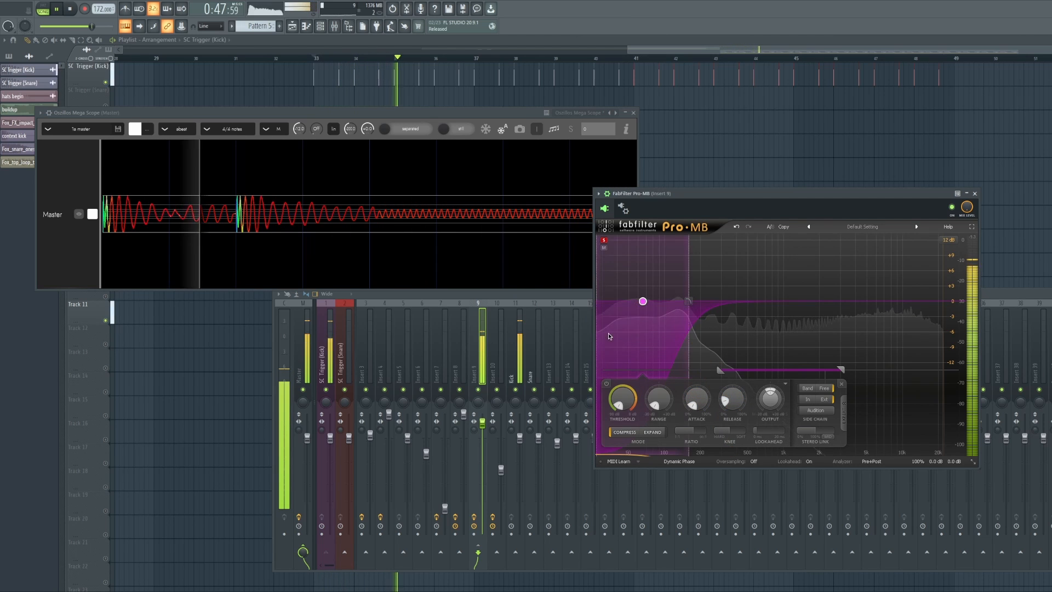
pyautogui.press('space')
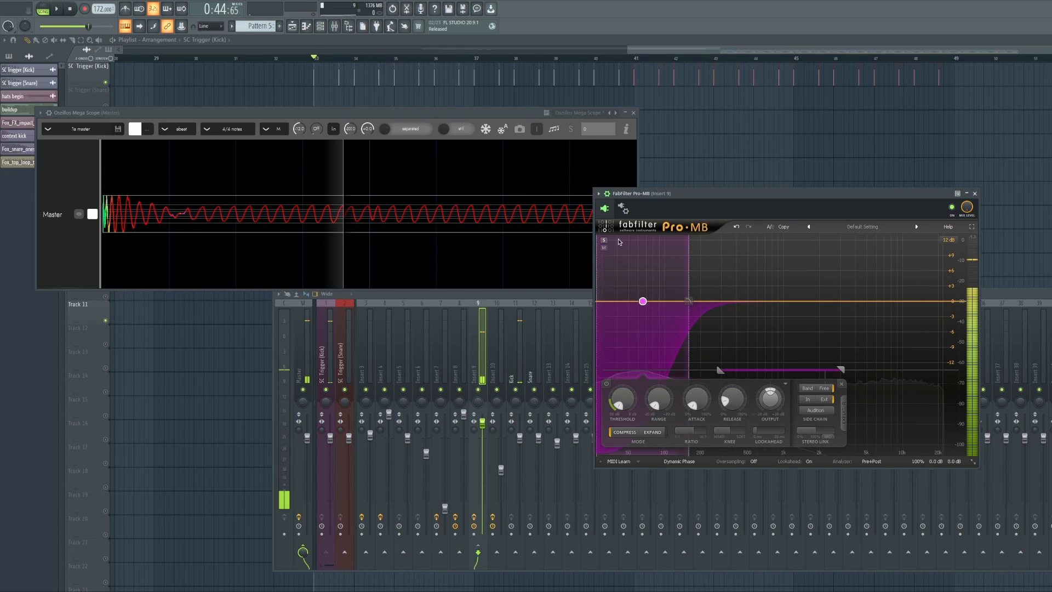
# Step: Add a mid band reaching about 5 kHz, solo it with external free side chain, and lower its range, attack and threshold
pyautogui.moveTo(721, 244); pyautogui.dragTo(864, 327)
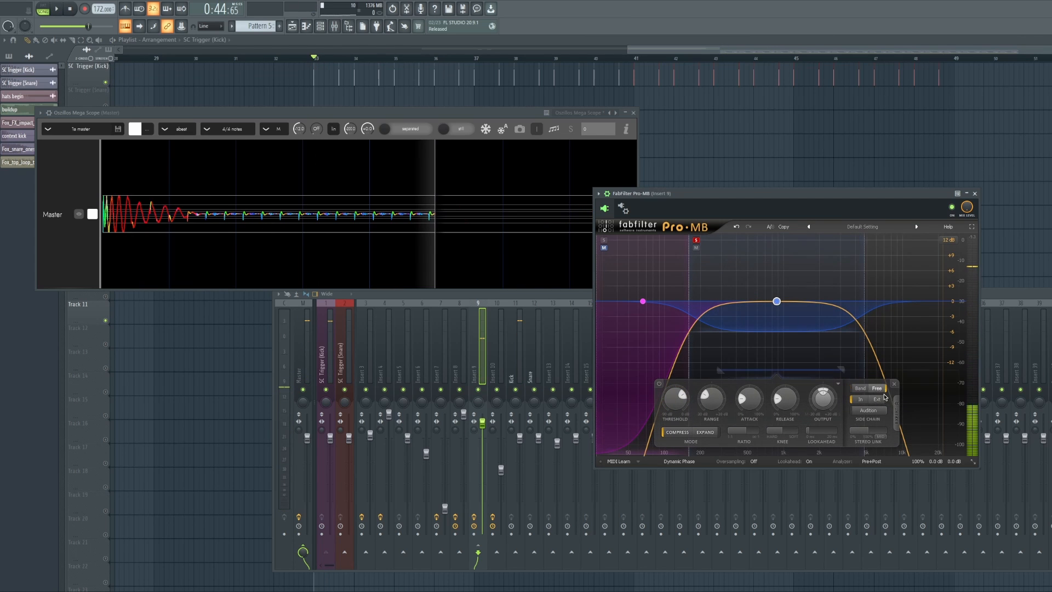
pyautogui.moveTo(748, 403); pyautogui.dragTo(710, 432)
pyautogui.moveTo(676, 402); pyautogui.dragTo(681, 443)
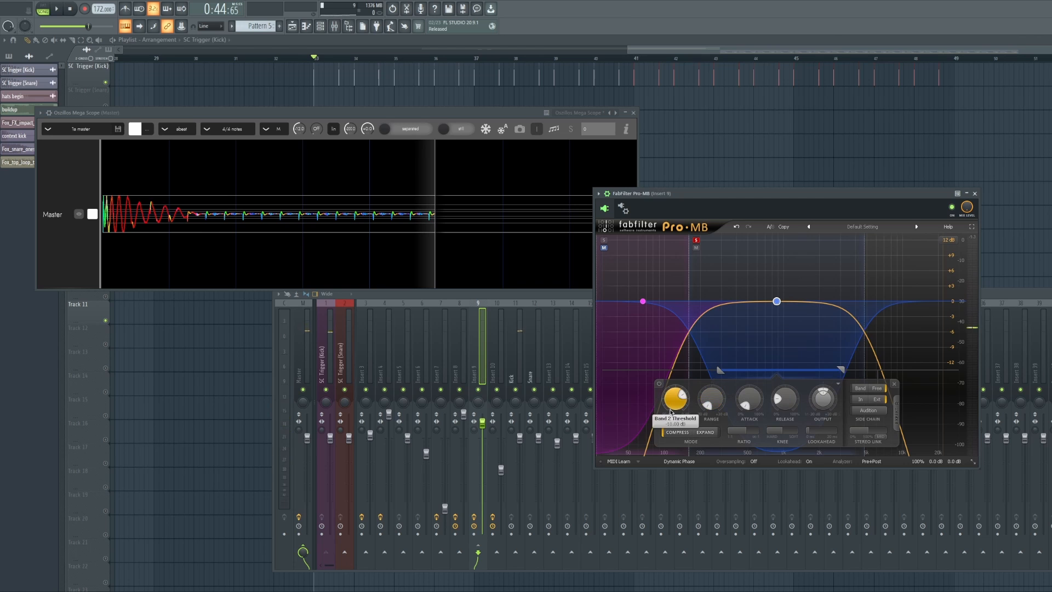
# Step: Fine-tune the mid band's release to suit the kick while playing the drop
pyautogui.press('space')
pyautogui.press('space')
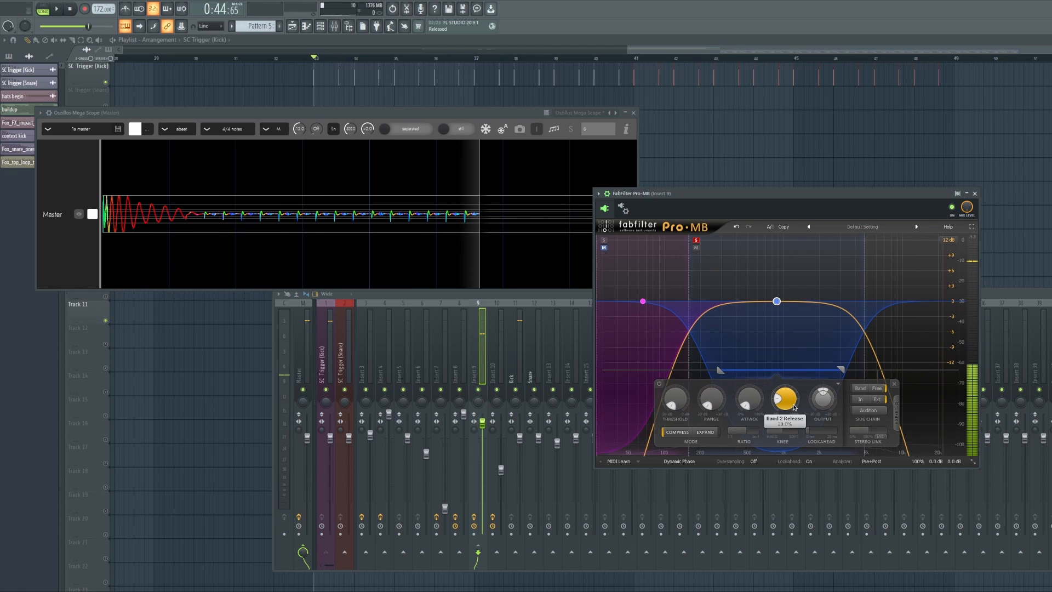
pyautogui.moveTo(791, 408); pyautogui.dragTo(788, 419)
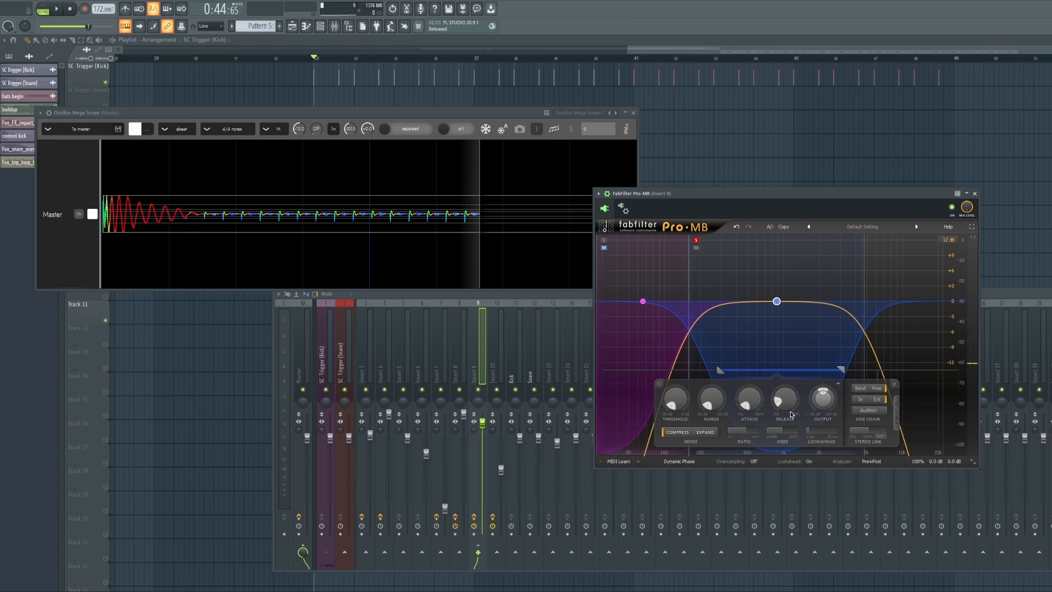
pyautogui.press('space')
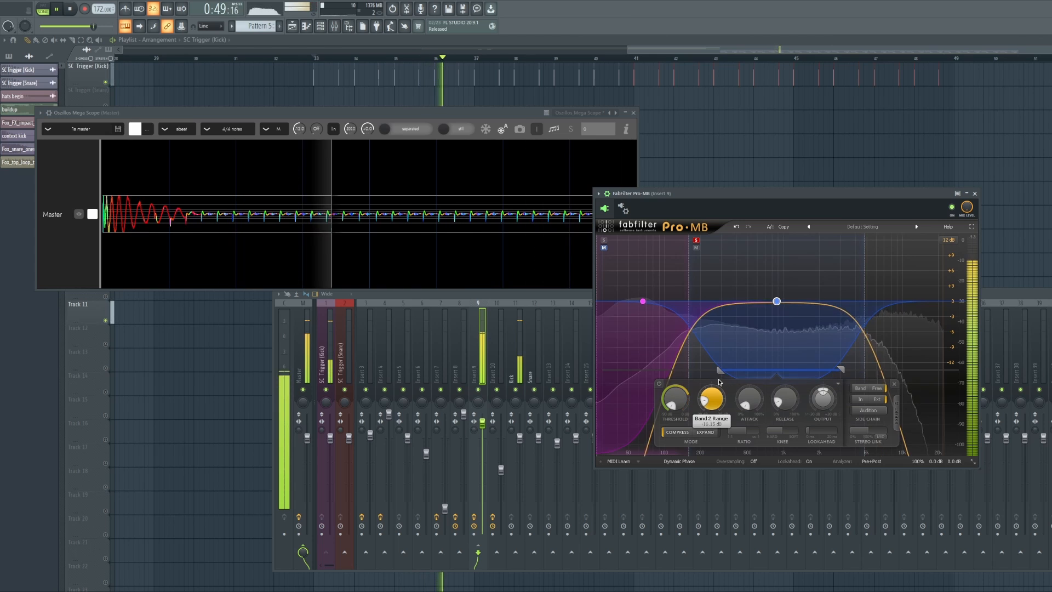
# Step: Add a high band above about 5 kHz with external side chain, lower its attack, and unsolo it to audition all bands
pyautogui.click(880, 240)
pyautogui.press('space')
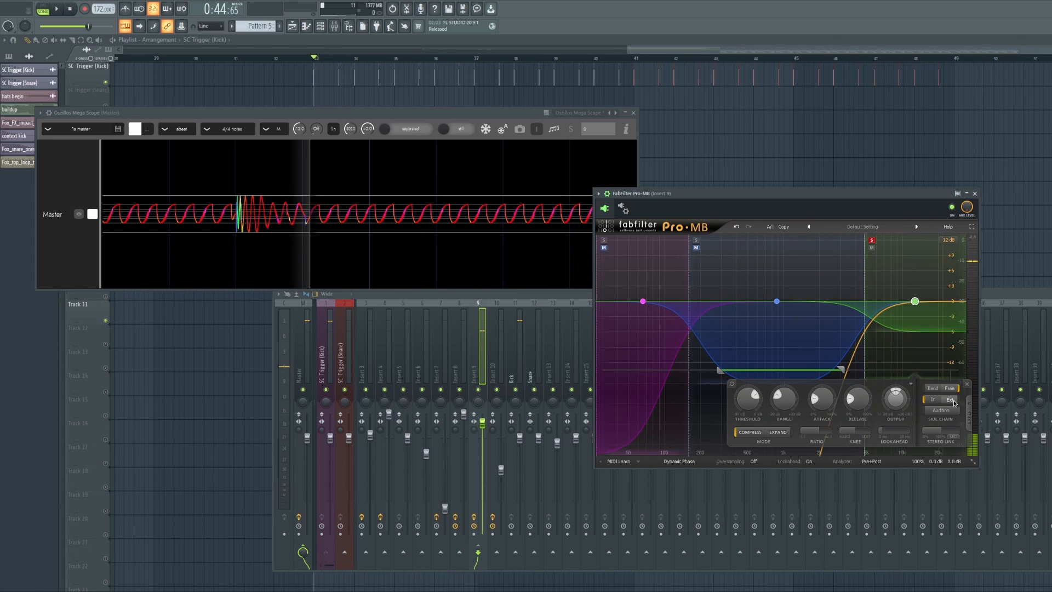
pyautogui.moveTo(820, 398); pyautogui.dragTo(799, 405)
pyautogui.press('space')
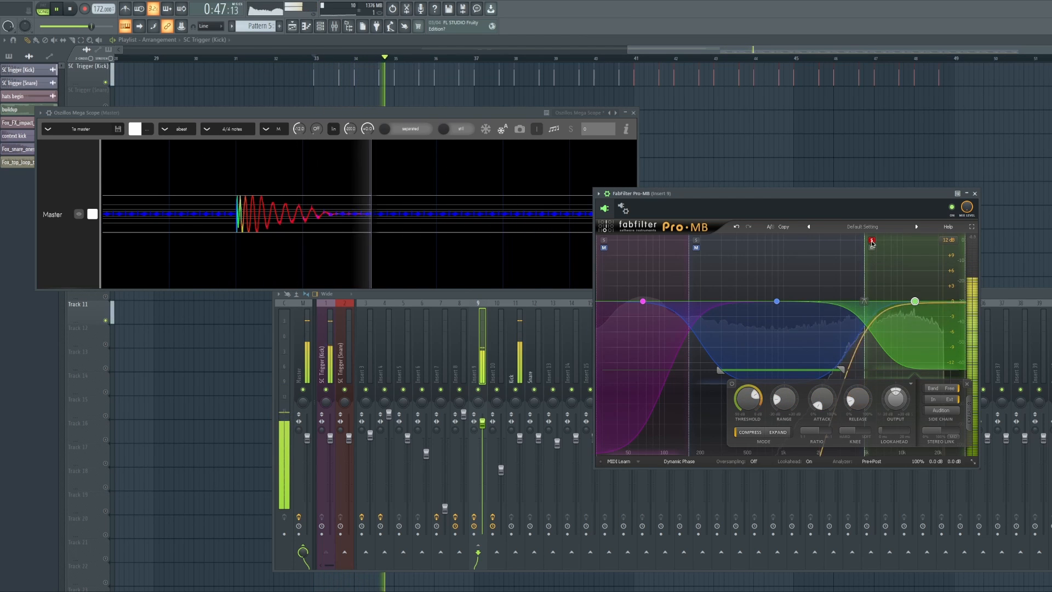
pyautogui.click(872, 240)
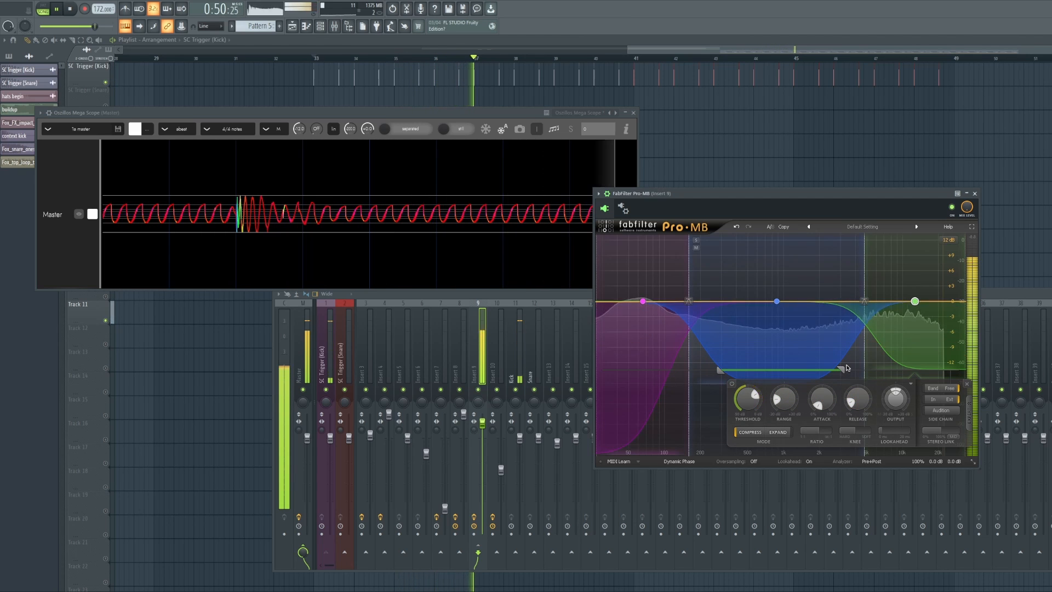
pyautogui.press('space')
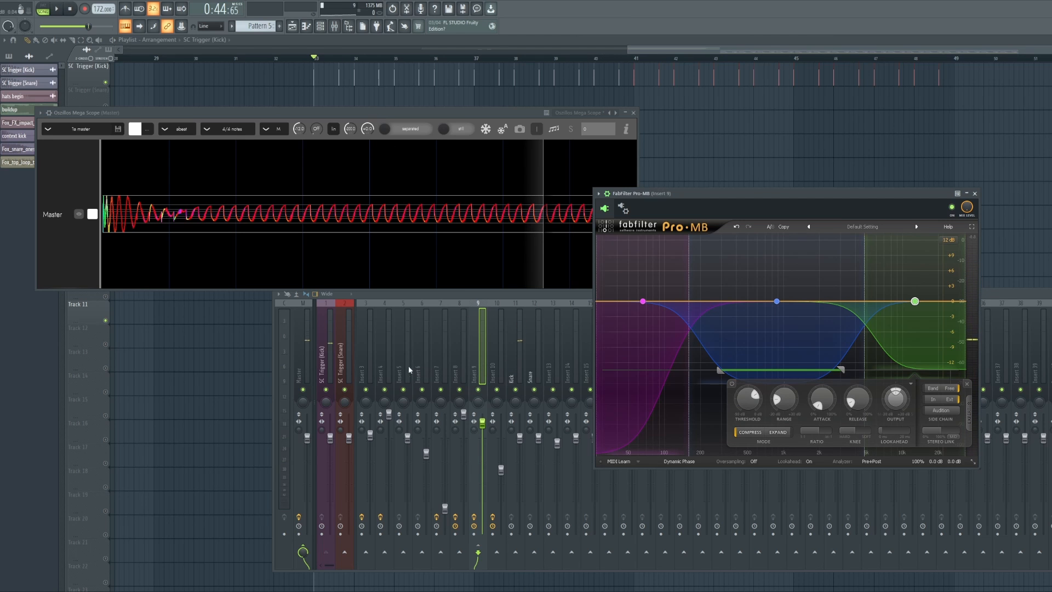
# Step: Close all open windows, unmute every playlist track from solo and open the mixer
pyautogui.press('F12')
pyautogui.hscroll(-3, 328, 219)
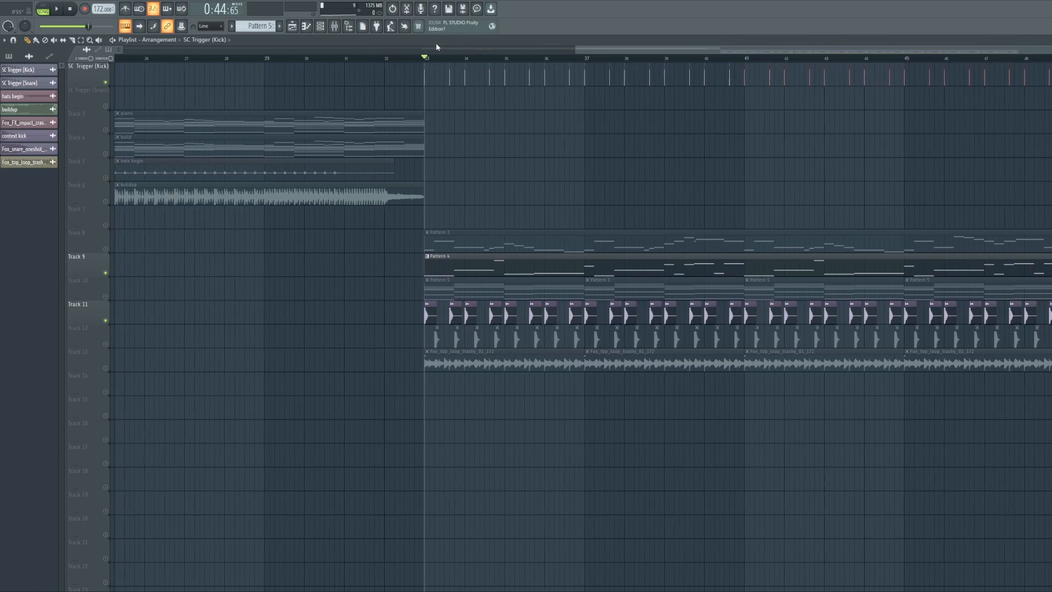
pyautogui.rightClick(106, 131)
pyautogui.rightClick(106, 131)
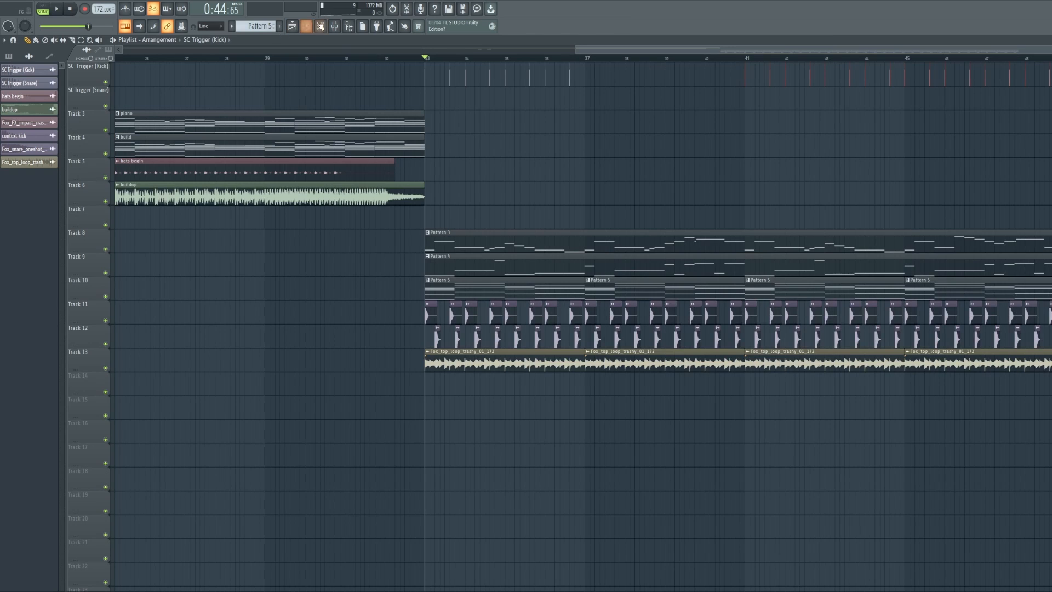
pyautogui.click(334, 26)
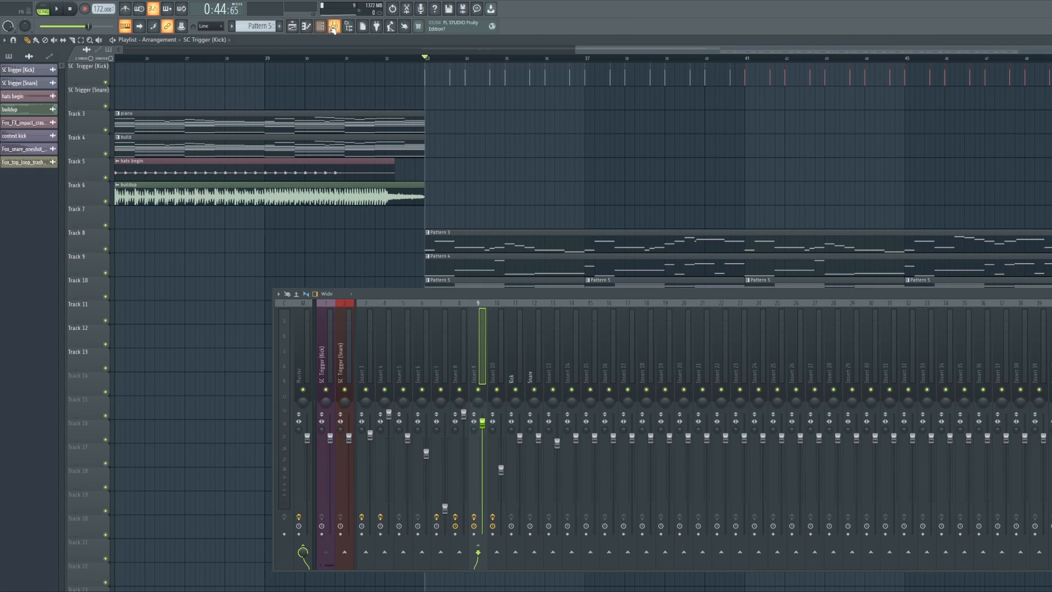
pyautogui.click(571, 375)
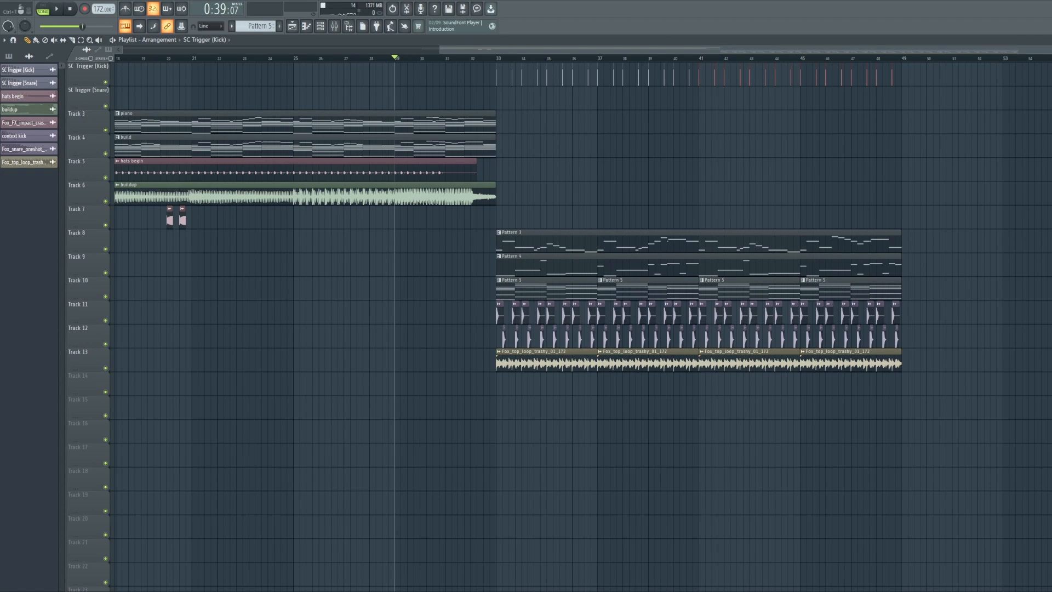
# Step: Play the arrangement from bar 29 into the drop, and move the playhead to just before bar 33
pyautogui.press('space')
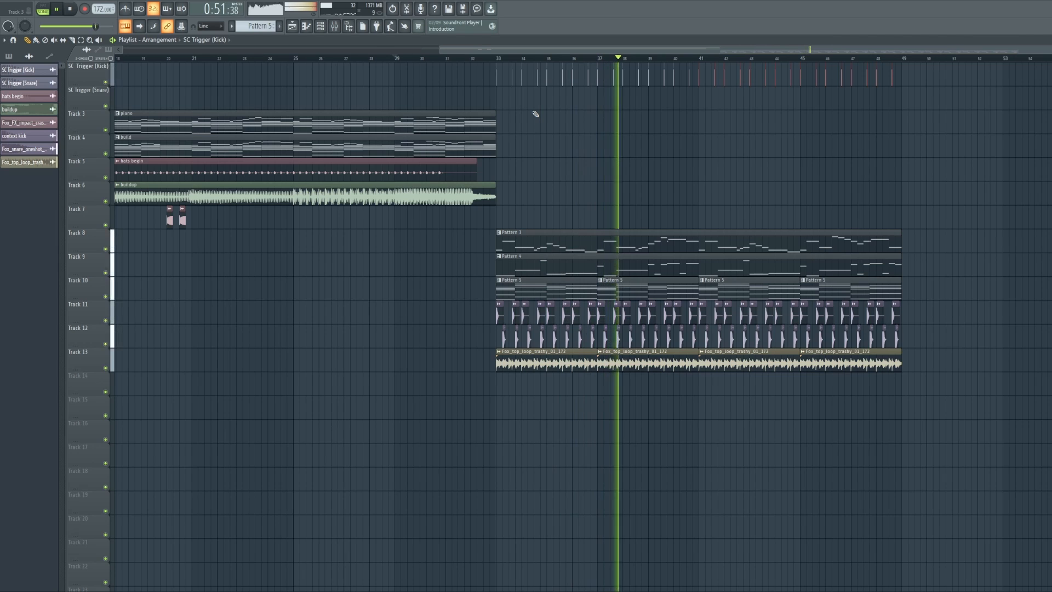
pyautogui.press('space')
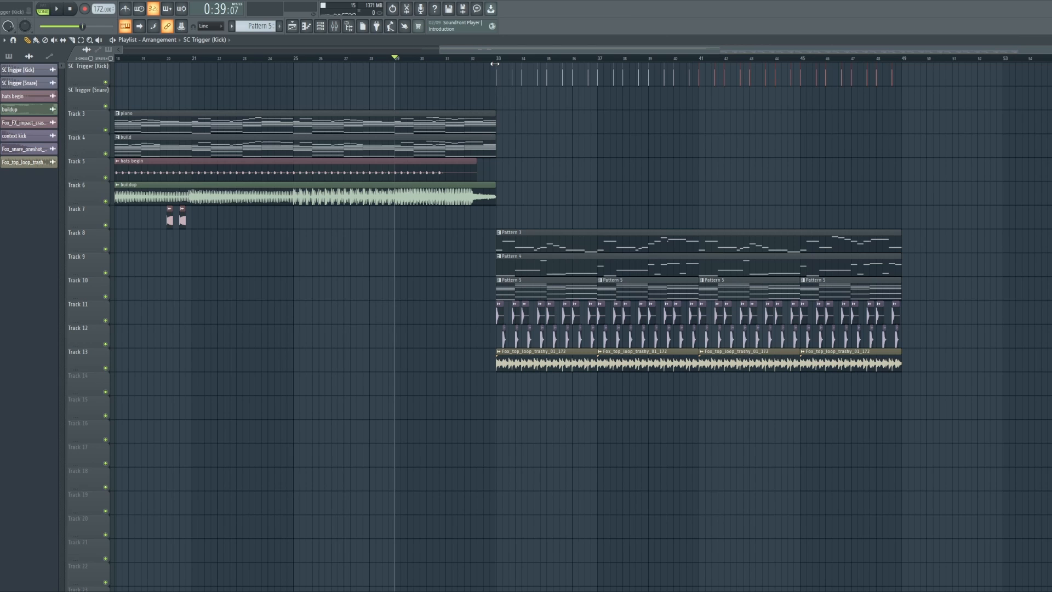
pyautogui.moveTo(494, 61); pyautogui.dragTo(482, 65)
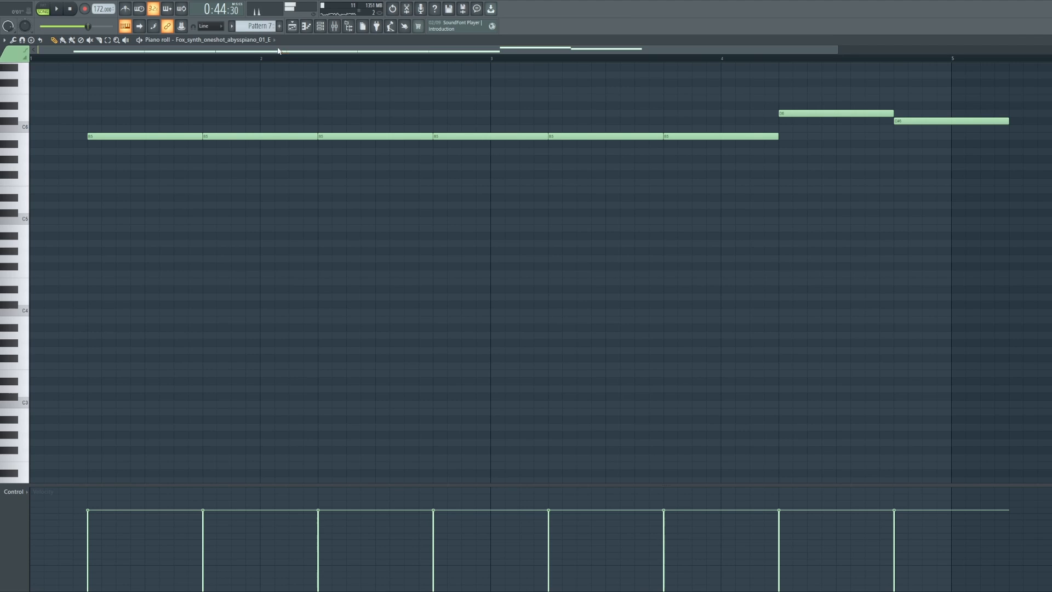
# Step: Listen to Pattern 7's piano one-shot notes within the drop and set the playhead to bar 33 in the playlist
pyautogui.press('space')
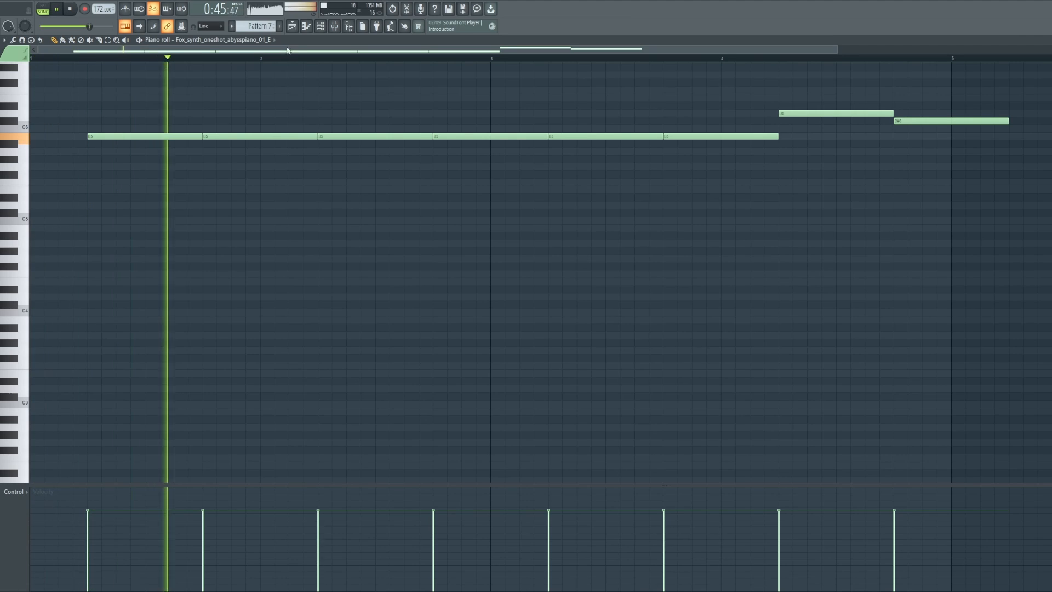
pyautogui.click(335, 26)
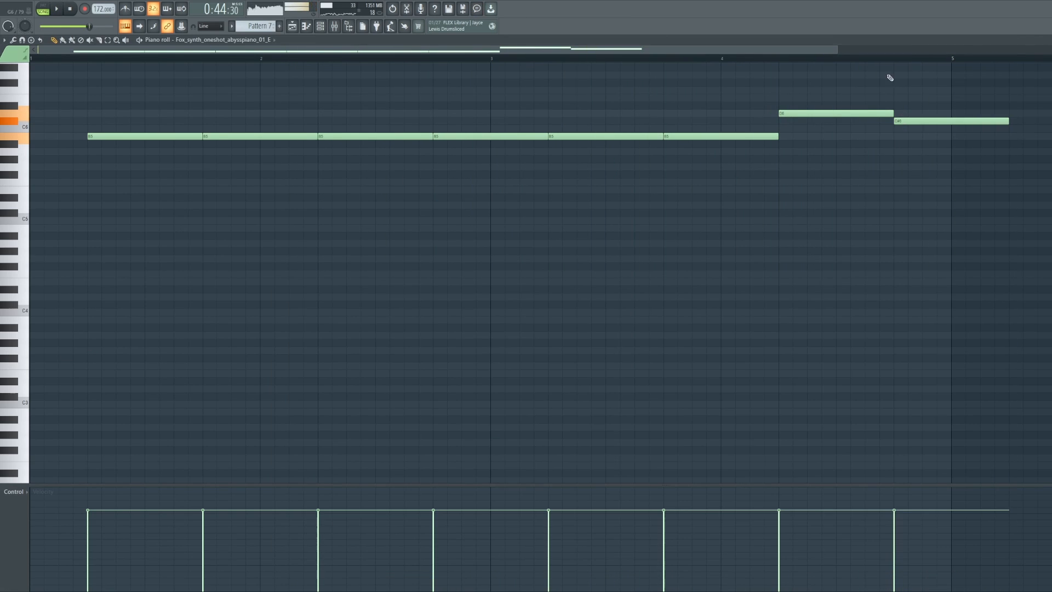
pyautogui.moveTo(1046, 177); pyautogui.dragTo(456, 63)
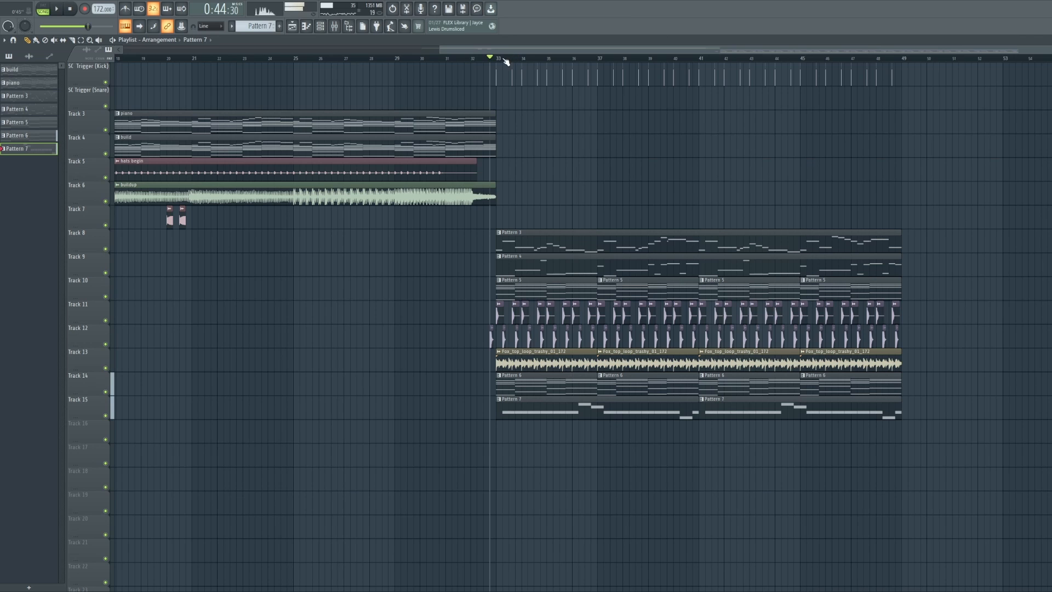
pyautogui.click(499, 59)
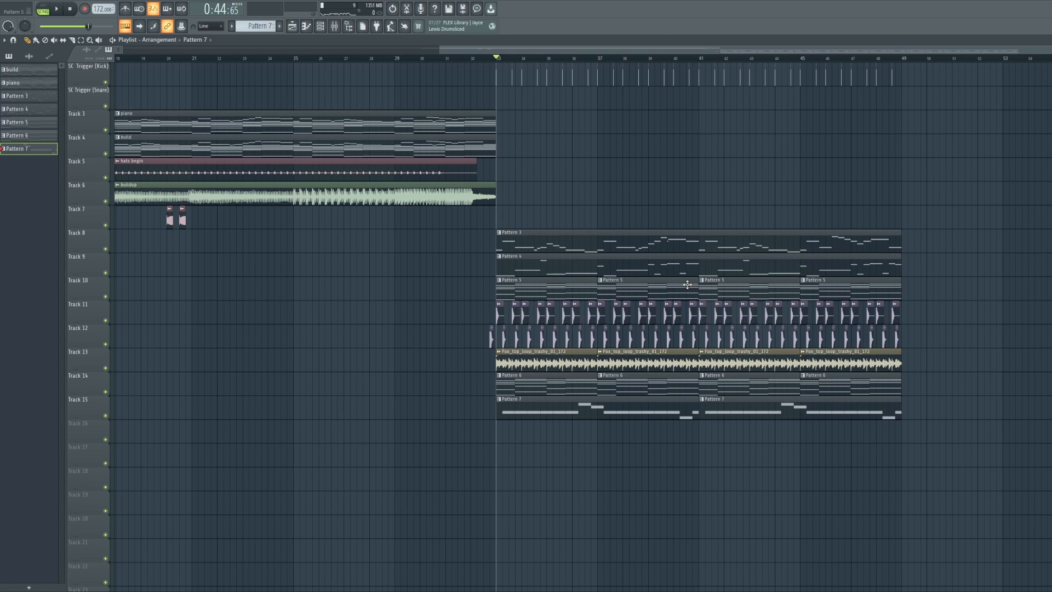
# Step: Finish the Serum #4 melody in bar 4 of Pattern 3 with a B5 note followed by an A5 note
pyautogui.click(488, 214)
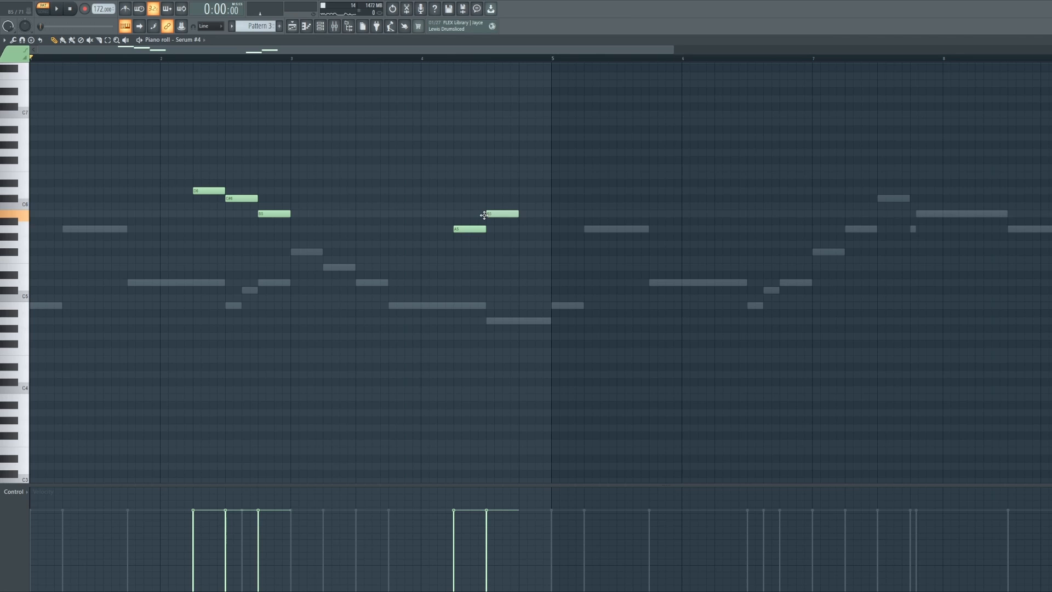
pyautogui.click(521, 230)
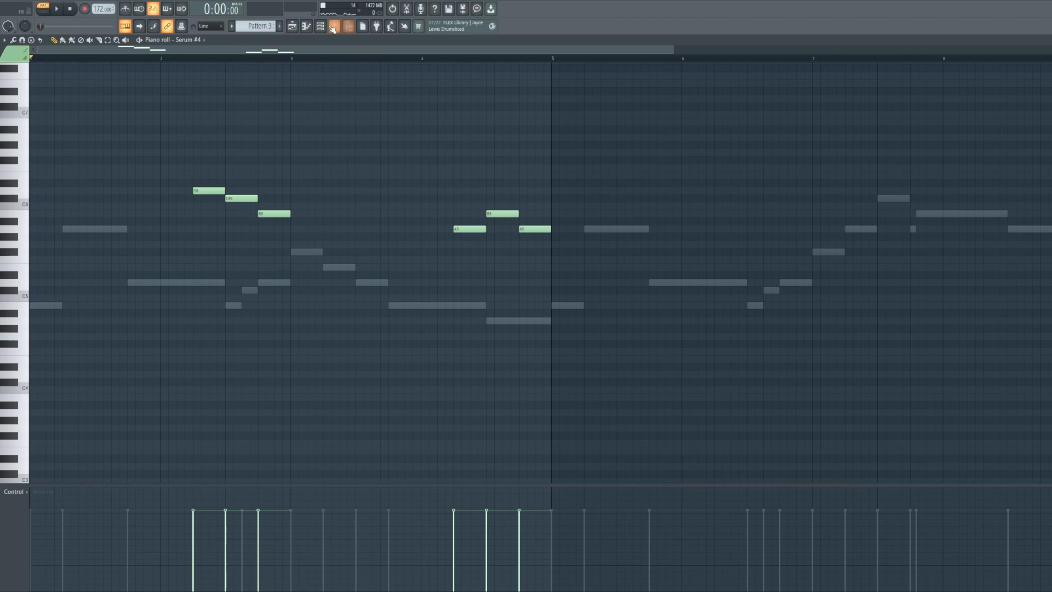
# Step: Check the Serum #4 instrument's settings and play its new melody from about bar 2
pyautogui.press('F6')
pyautogui.click(771, 328)
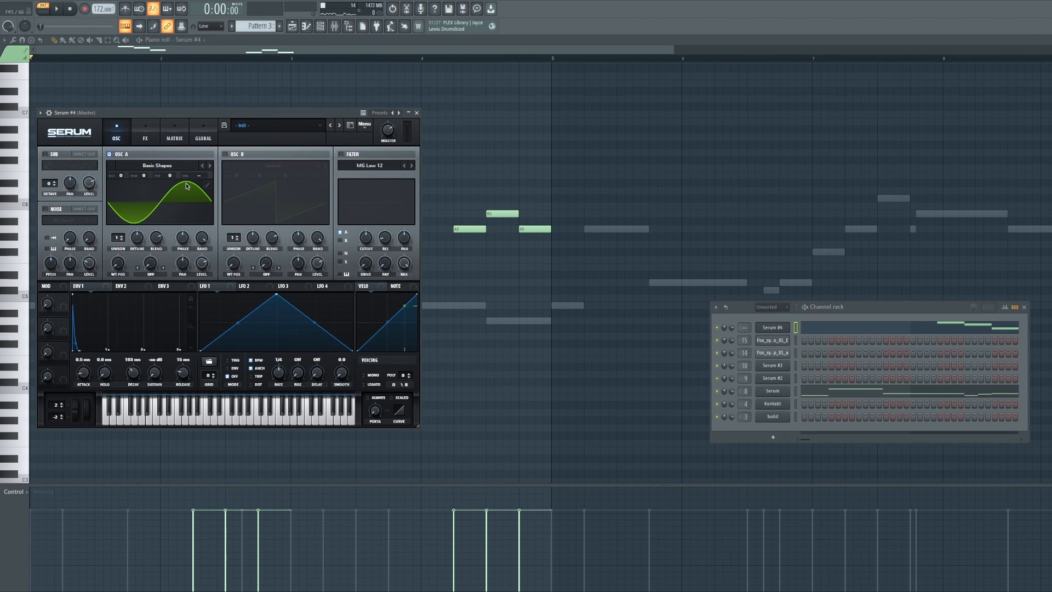
pyautogui.click(309, 49)
pyautogui.moveTo(186, 59); pyautogui.dragTo(168, 61)
pyautogui.press('space')
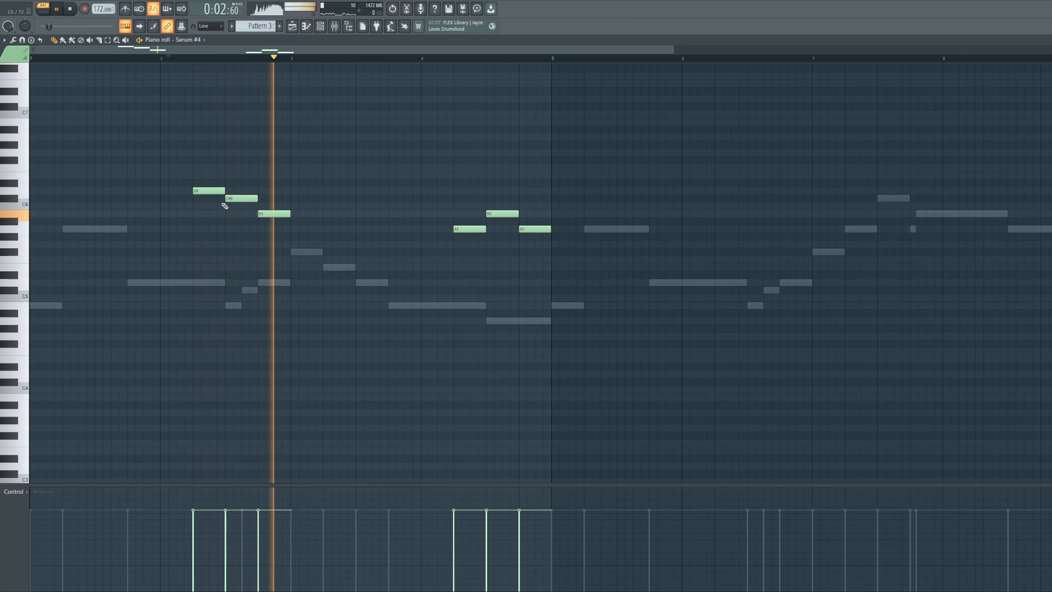
# Step: Stop playback and route the Serum #4 channel to mixer insert 17
pyautogui.press('F9')
pyautogui.press('space')
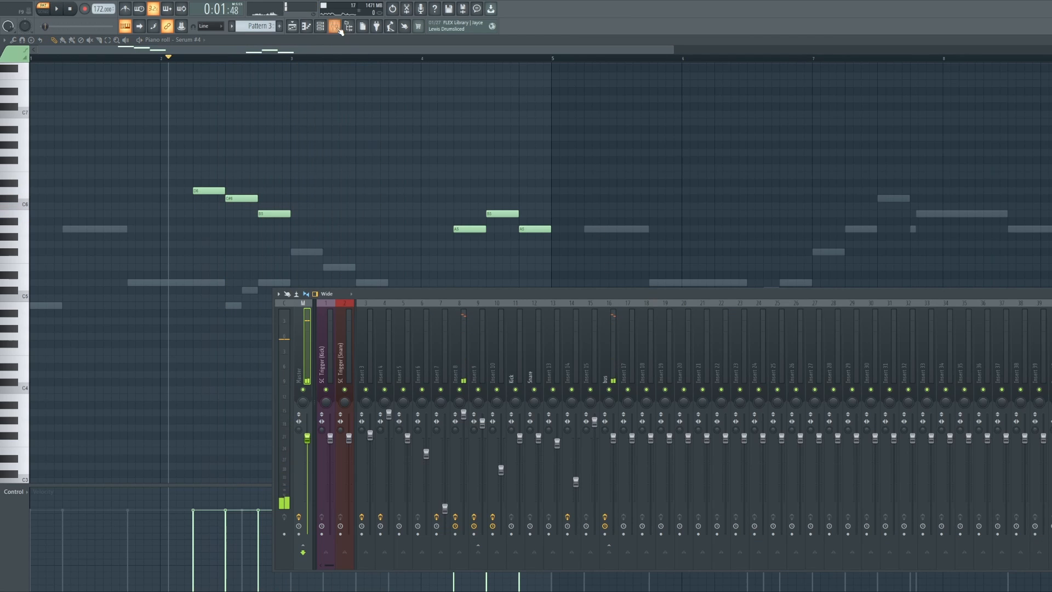
pyautogui.press('F6')
pyautogui.scroll(17, 746, 327)
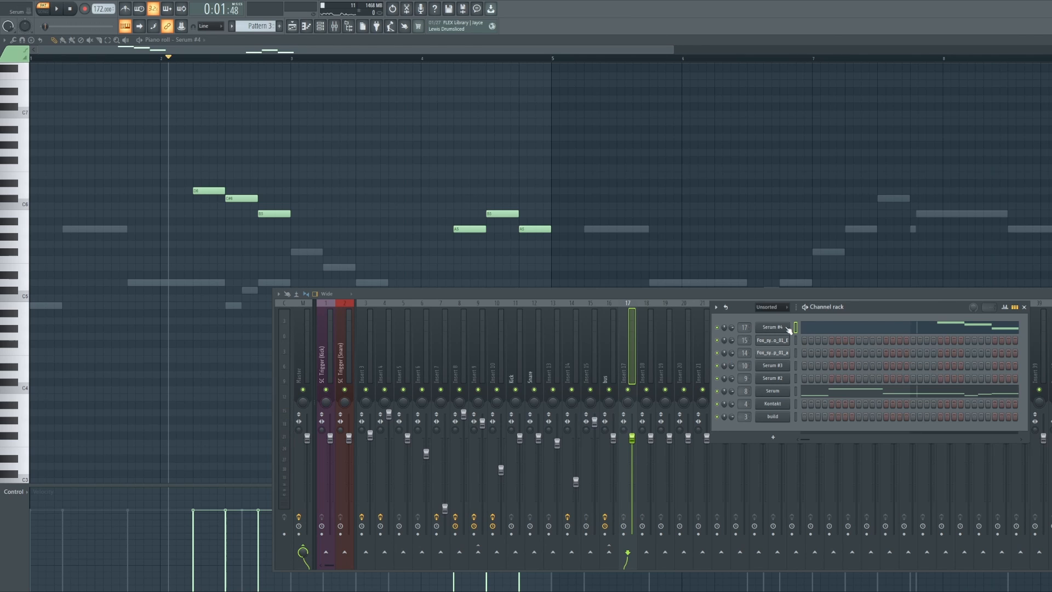
# Step: Turn on the Reverb effect for the Serum #4 instrument
pyautogui.click(788, 327)
pyautogui.click(145, 132)
pyautogui.click(48, 245)
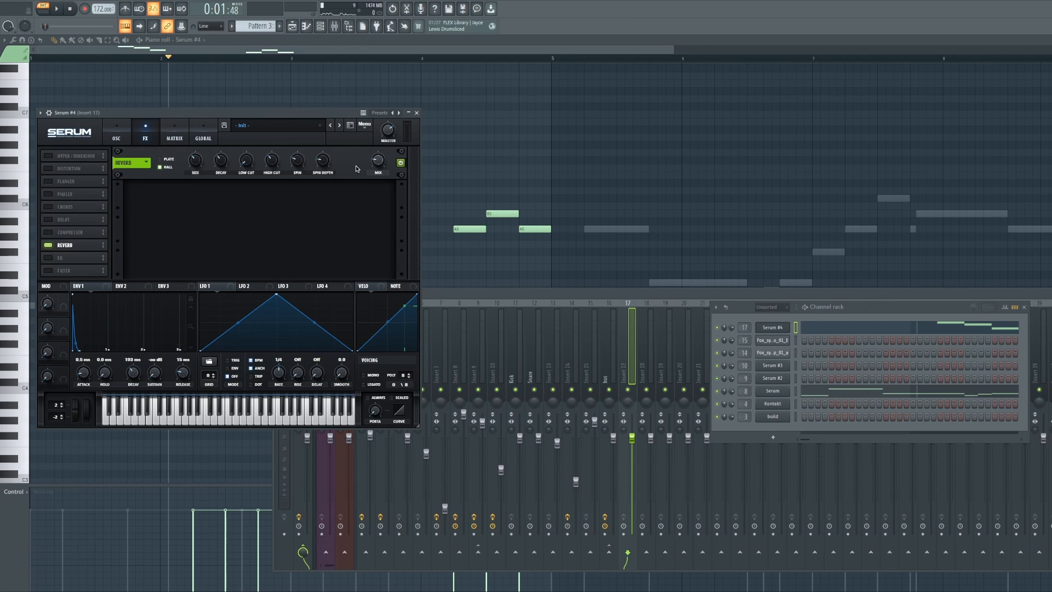
pyautogui.moveTo(378, 159)
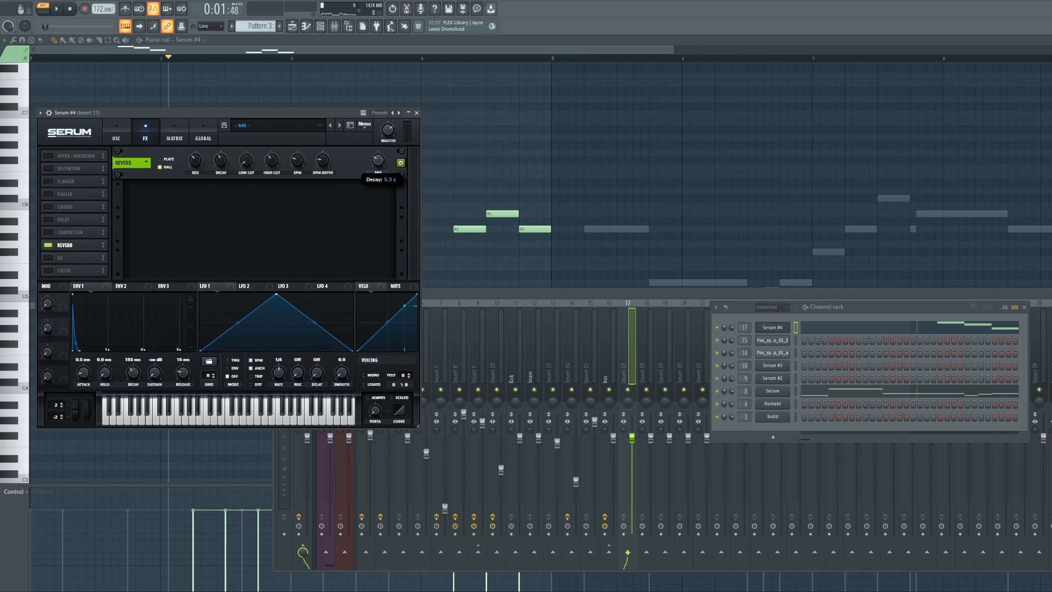
# Step: Adjust the Slay and Mix controls of the Gain Reduction plugin on mixer insert 17 and play the Serum #4 melody
pyautogui.press('F9')
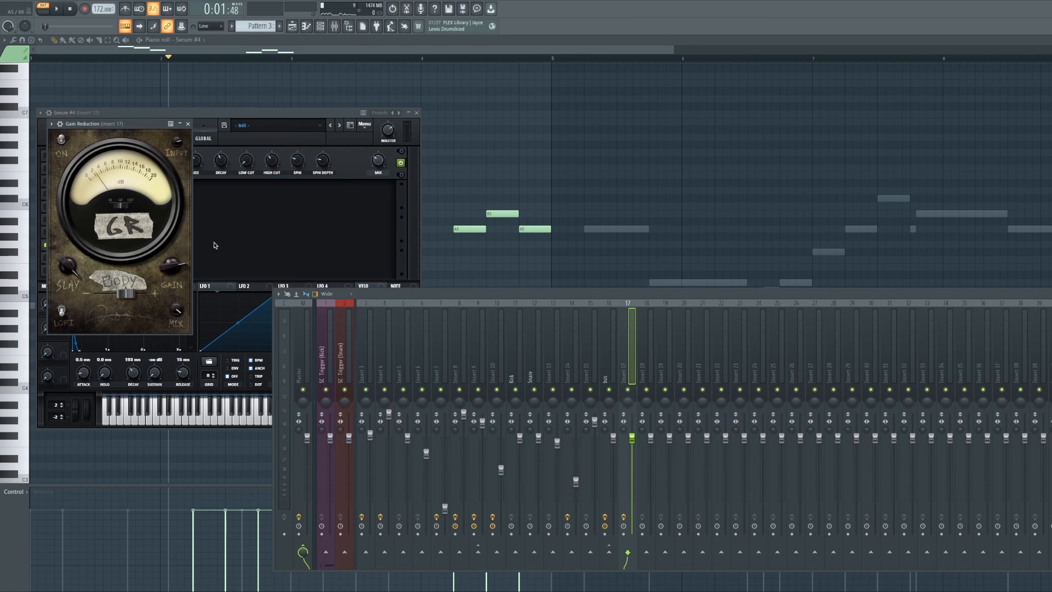
pyautogui.moveTo(61, 266); pyautogui.dragTo(49, 364)
pyautogui.moveTo(178, 312); pyautogui.dragTo(173, 329)
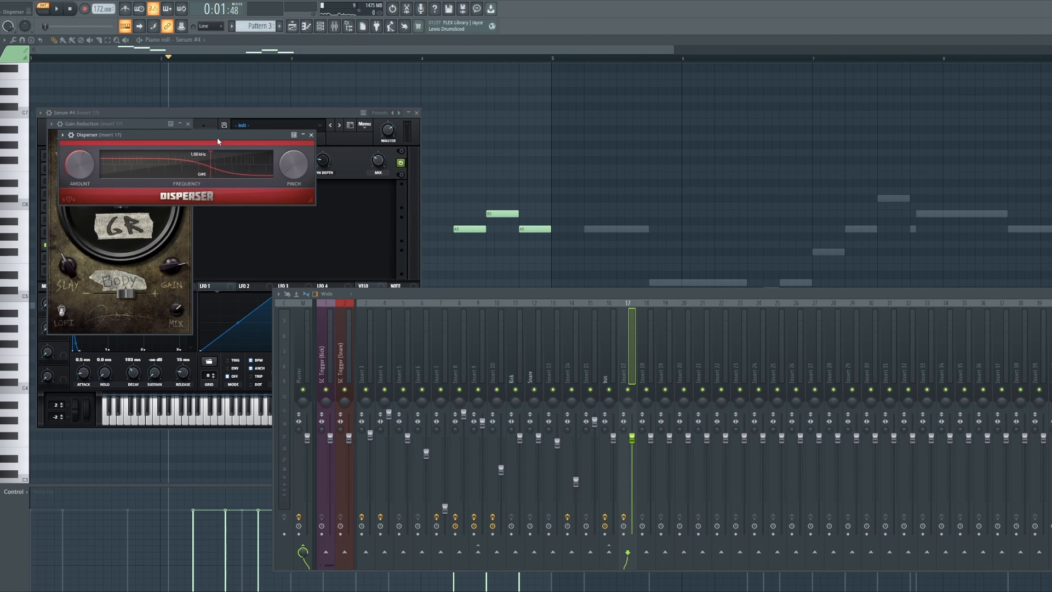
pyautogui.click(267, 61)
pyautogui.press('space')
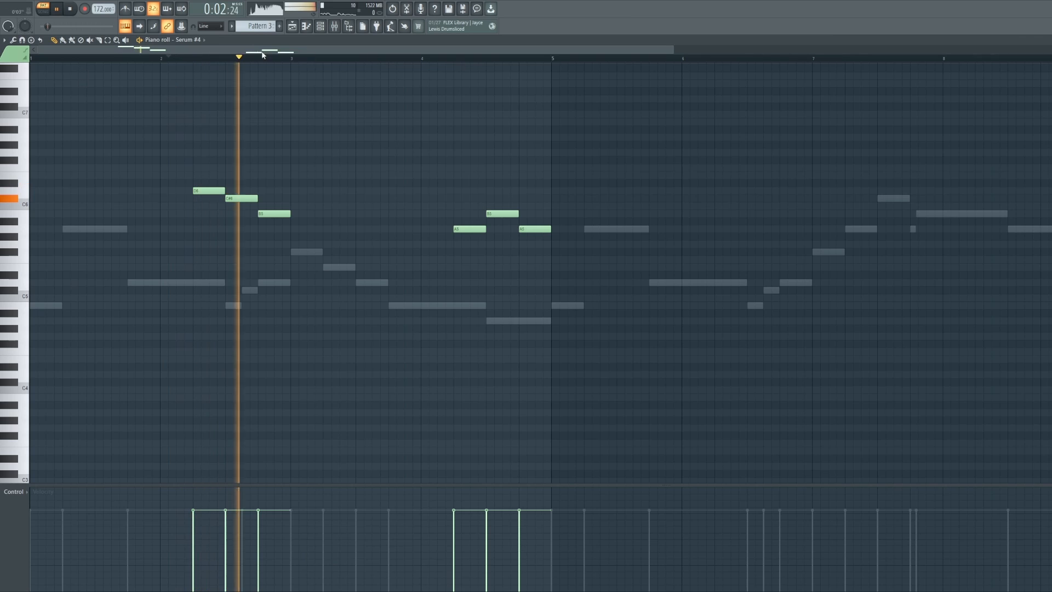
# Step: Set Serum #4's oscillator A warp mode to Sync Window and adjust the warp amount while the melody plays
pyautogui.click(322, 27)
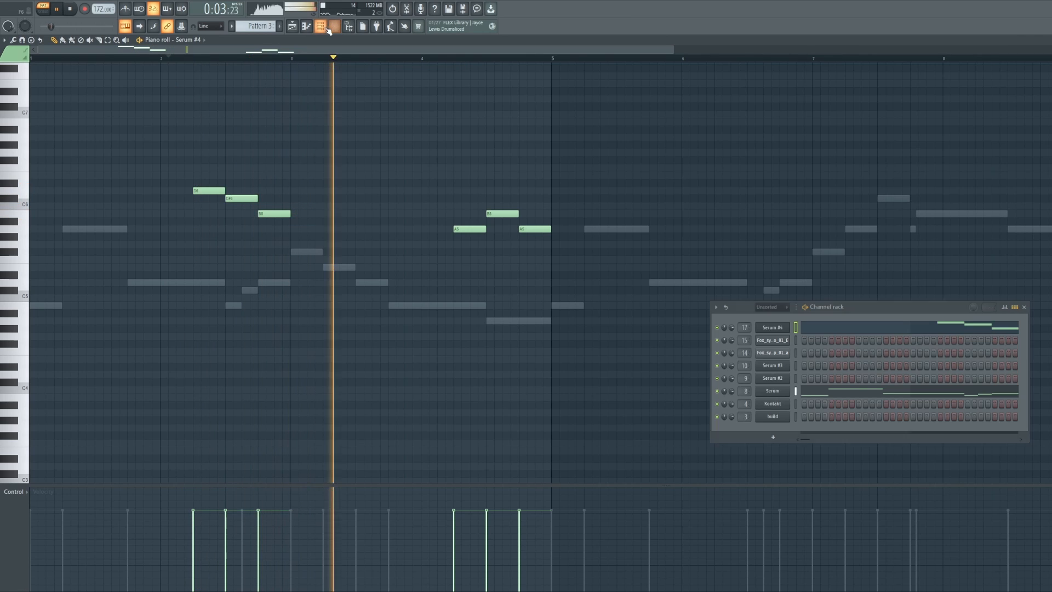
pyautogui.click(779, 329)
pyautogui.press('space')
pyautogui.click(164, 268)
pyautogui.click(164, 267)
pyautogui.click(164, 268)
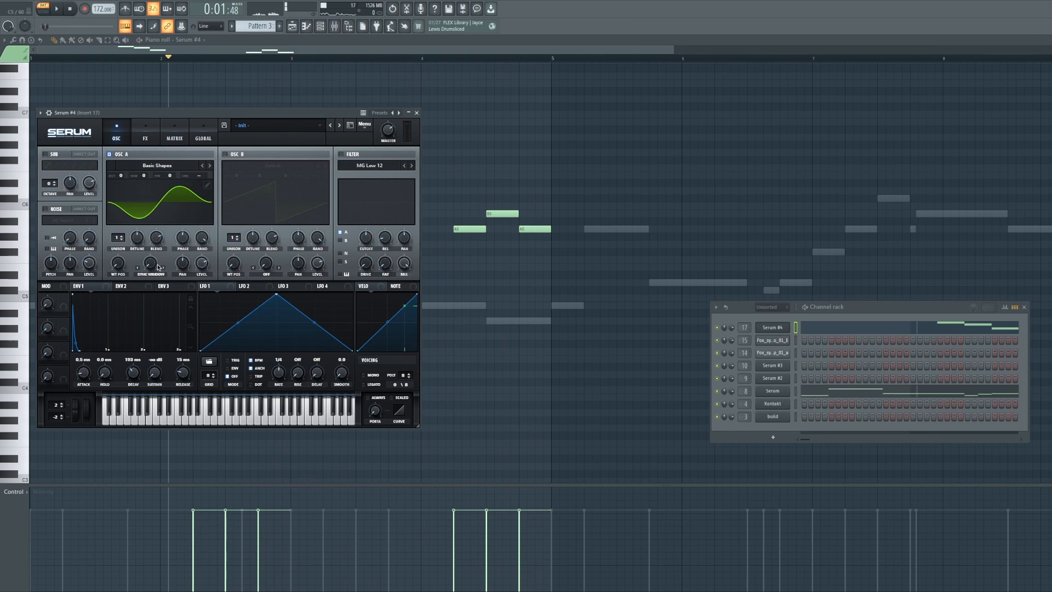
pyautogui.press('space')
pyautogui.moveTo(153, 264); pyautogui.dragTo(158, 239)
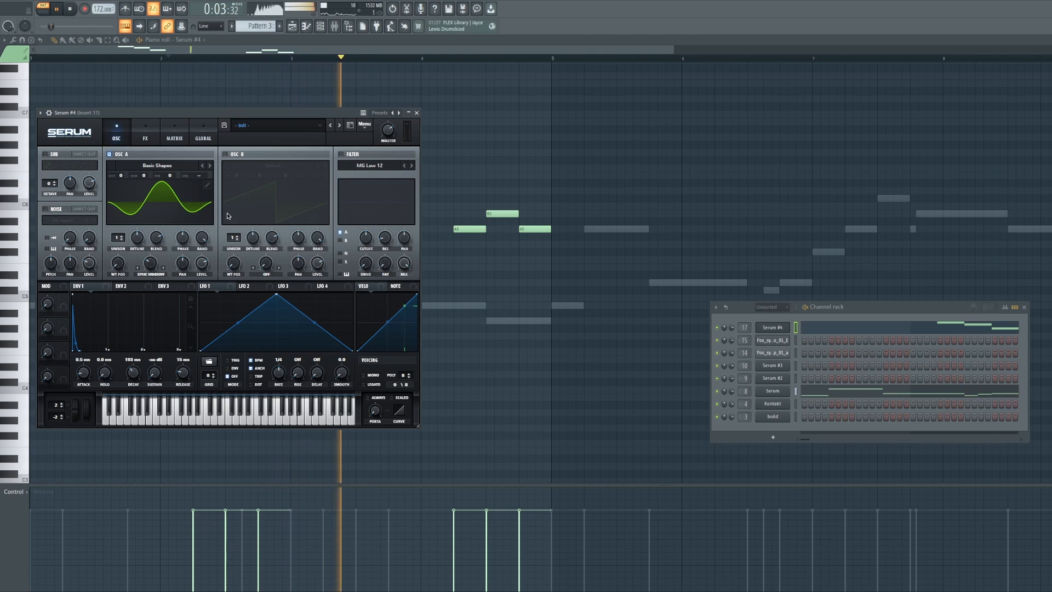
# Step: Enable Serum #4's Chorus effect, play the drop and lower the fader of mixer insert 16
pyautogui.click(145, 134)
pyautogui.press('space')
pyautogui.click(48, 206)
pyautogui.press('space')
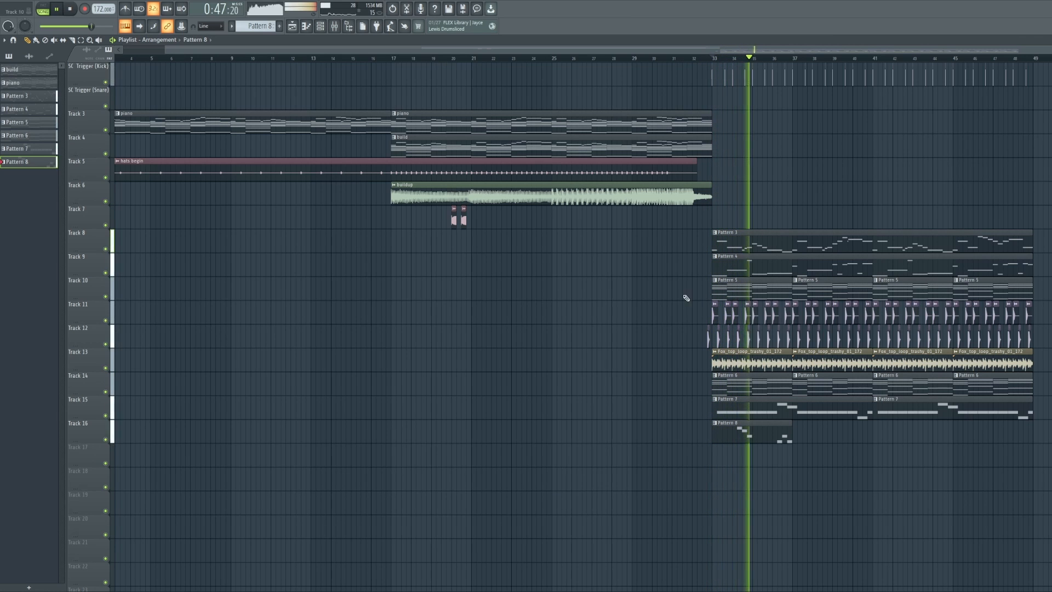
pyautogui.press('F9')
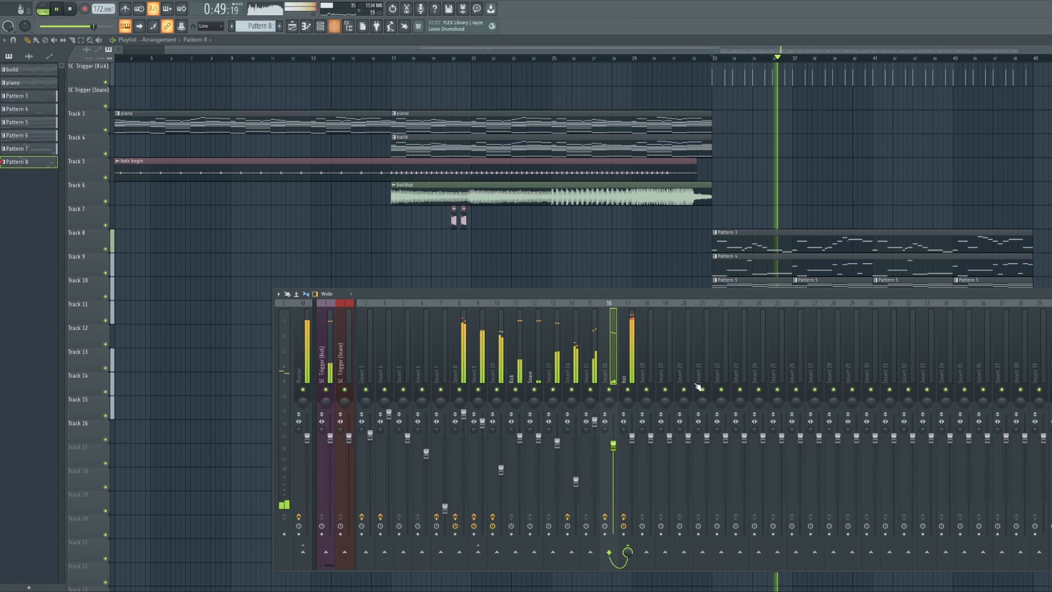
pyautogui.press('F9')
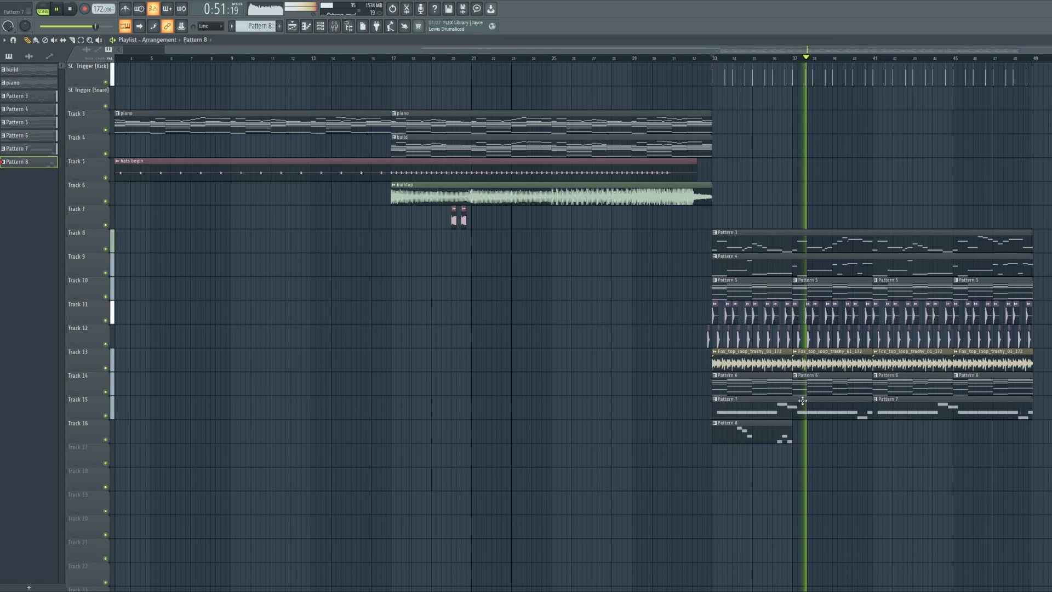
# Step: Stop playback, place a second Pattern 8 clip at bar 37 on Track 16 and open the Serum #4 instrument
pyautogui.press('space')
pyautogui.click(800, 430)
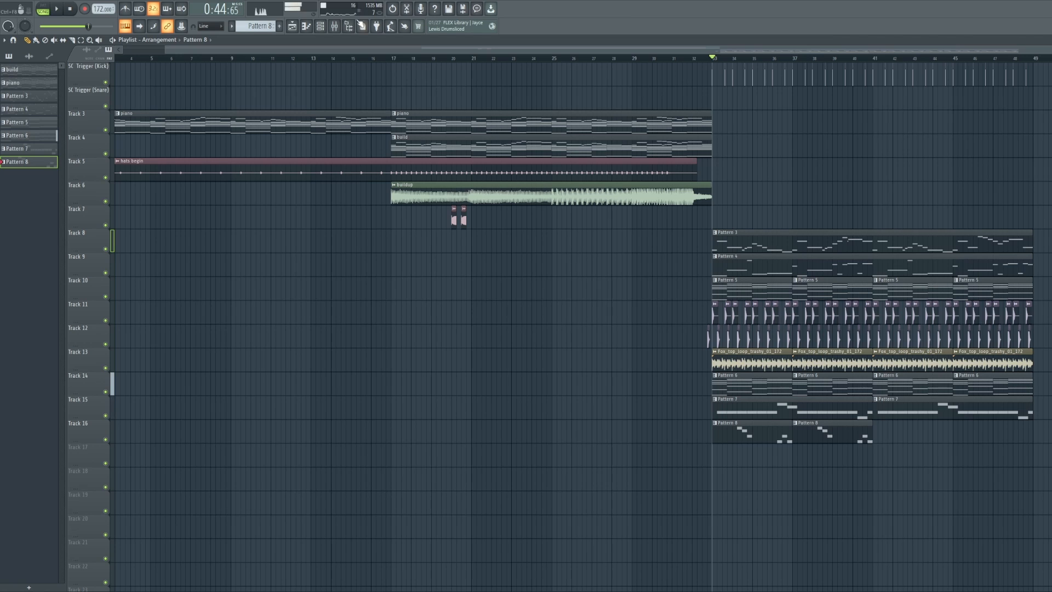
pyautogui.click(326, 28)
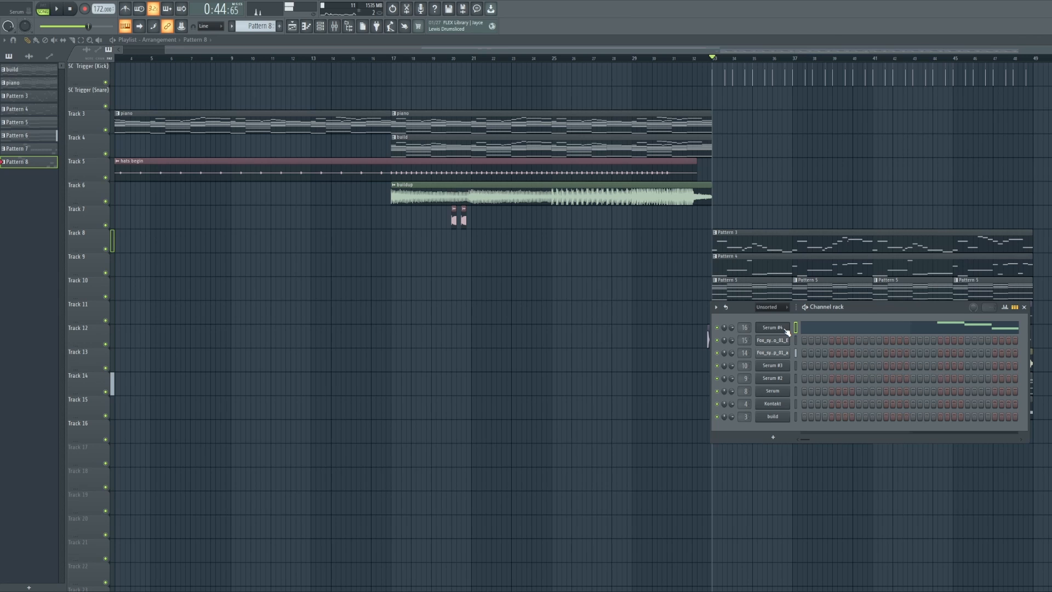
pyautogui.click(785, 329)
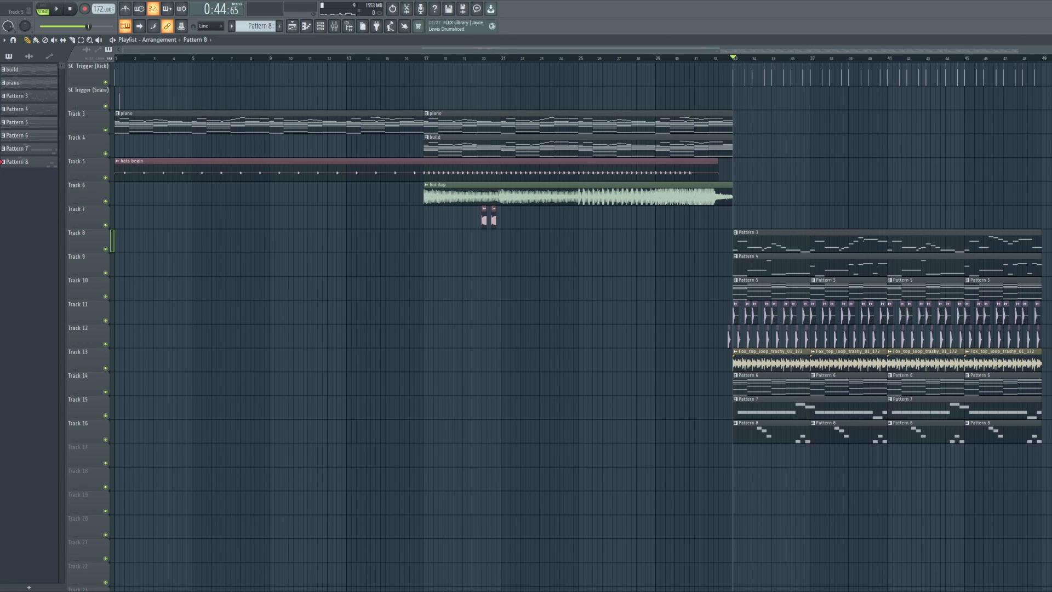
# Step: Place a copy of the Pattern 3 clip at bar 17 on Track 8 and play the buildup from there
pyautogui.click(782, 239)
pyautogui.click(425, 250)
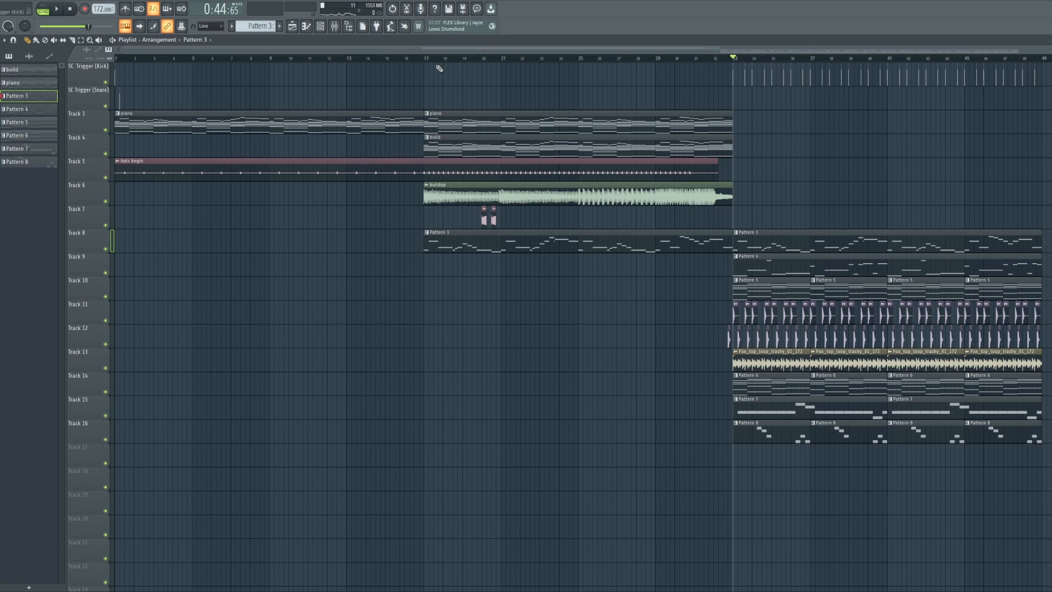
pyautogui.moveTo(429, 59); pyautogui.dragTo(426, 60)
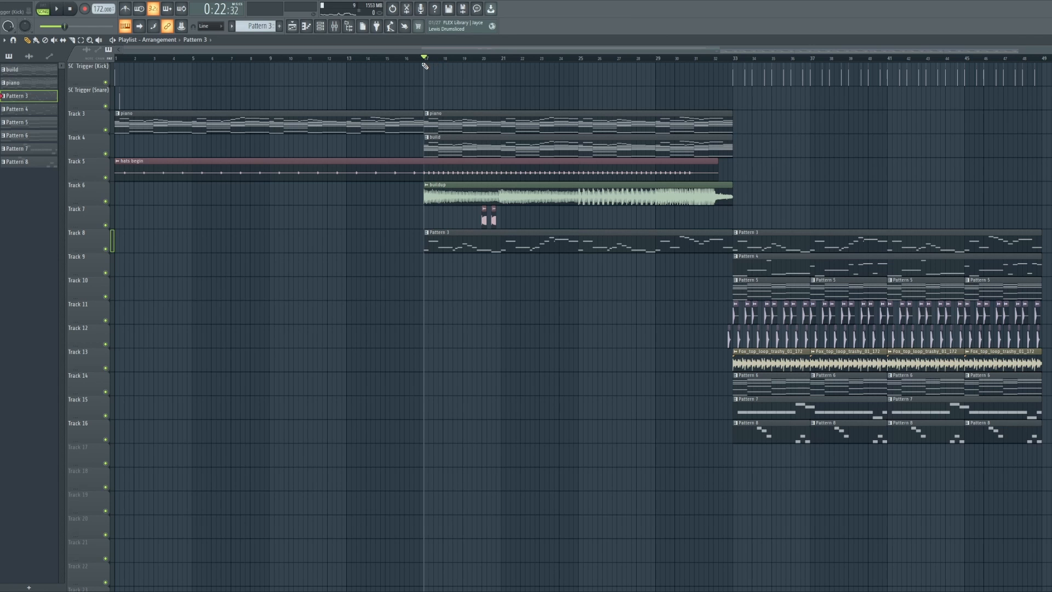
pyautogui.press('space')
pyautogui.press('space')
# Step: Set Pro-Q 3's high-cut band on mixer insert 8 to about 1.2 kHz and create an automation clip for its frequency
pyautogui.press('F9')
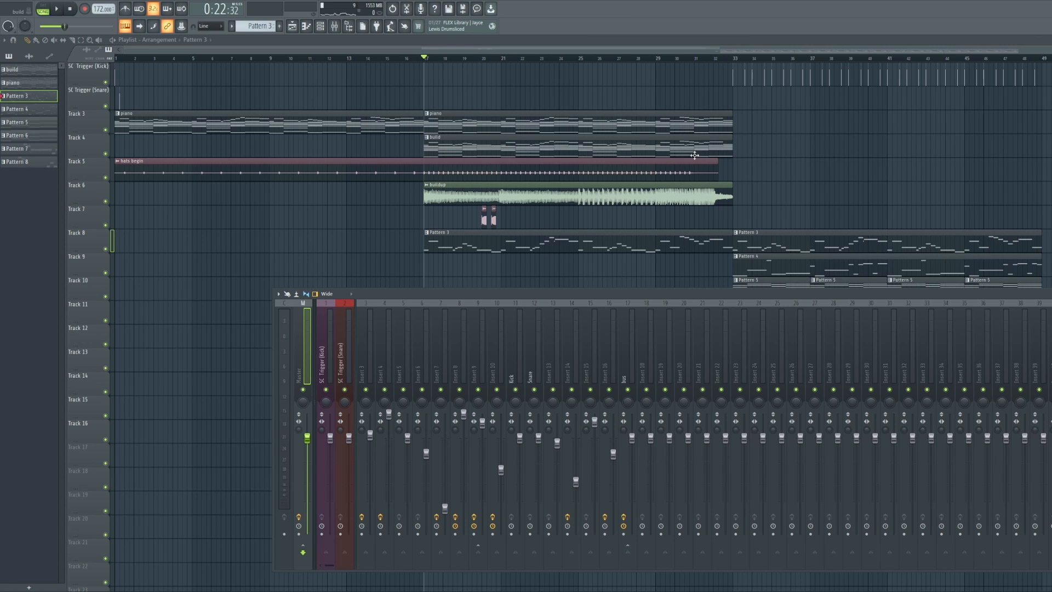
pyautogui.press('space')
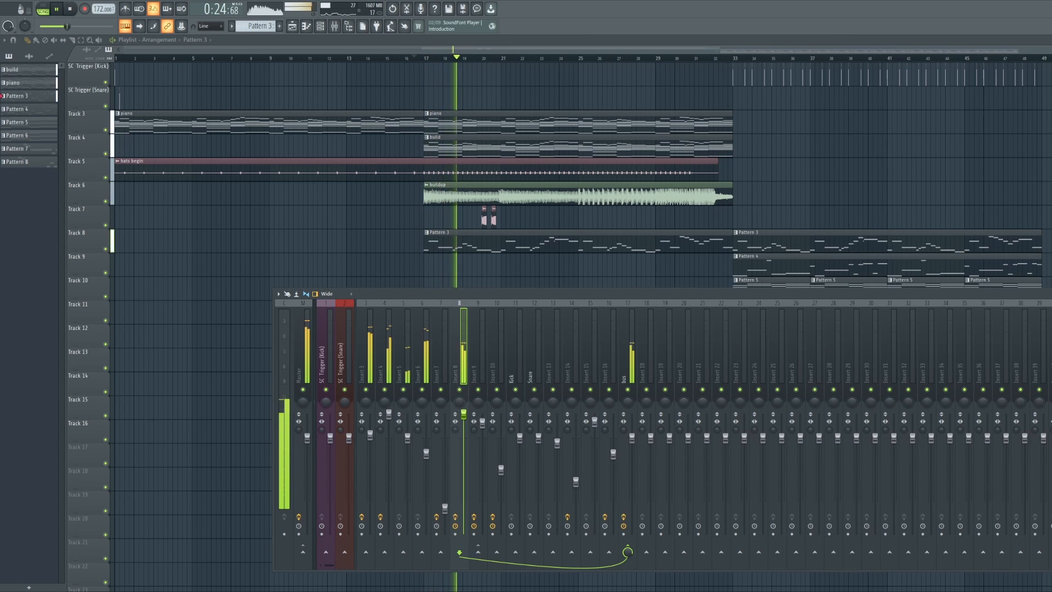
pyautogui.click(339, 240)
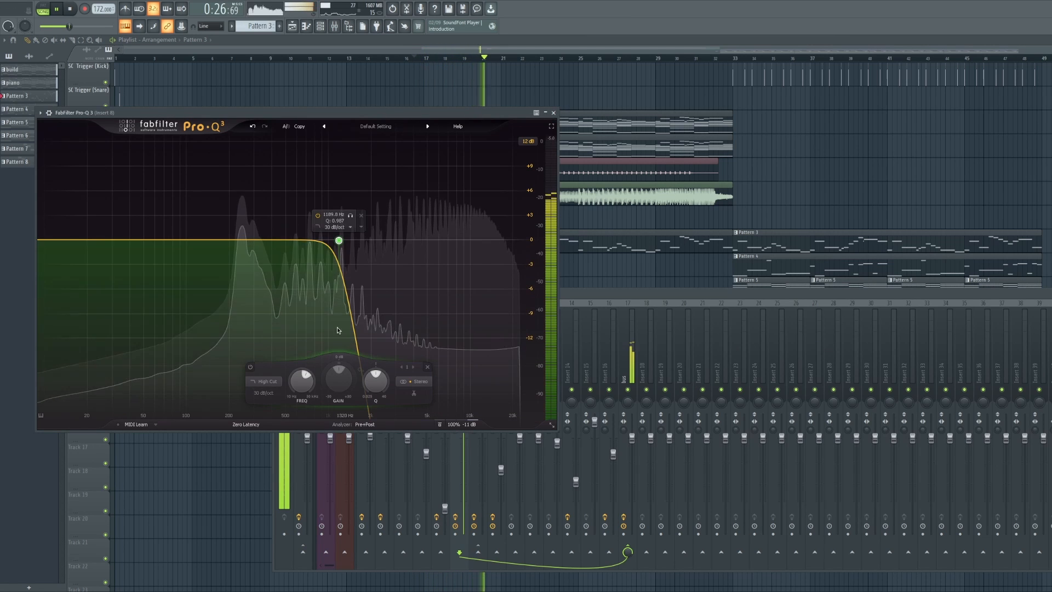
pyautogui.moveTo(300, 387); pyautogui.dragTo(300, 385)
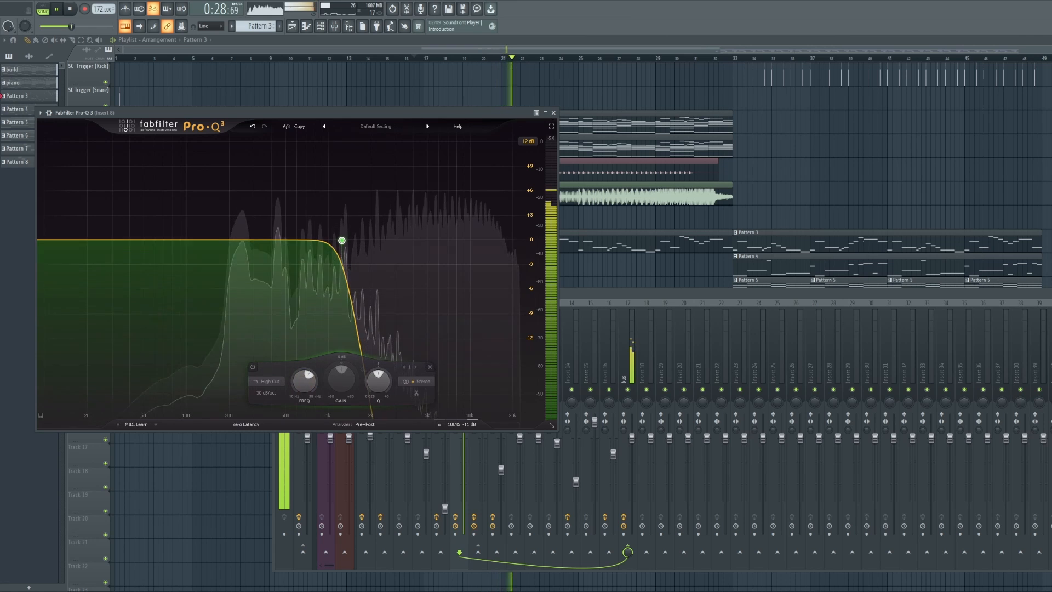
pyautogui.click(89, 188)
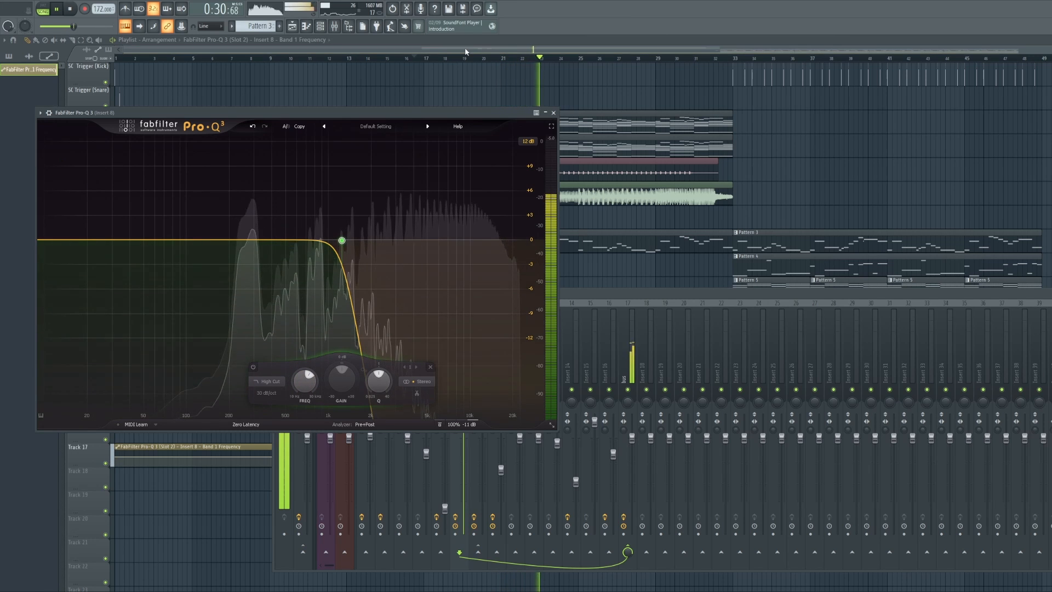
pyautogui.click(465, 49)
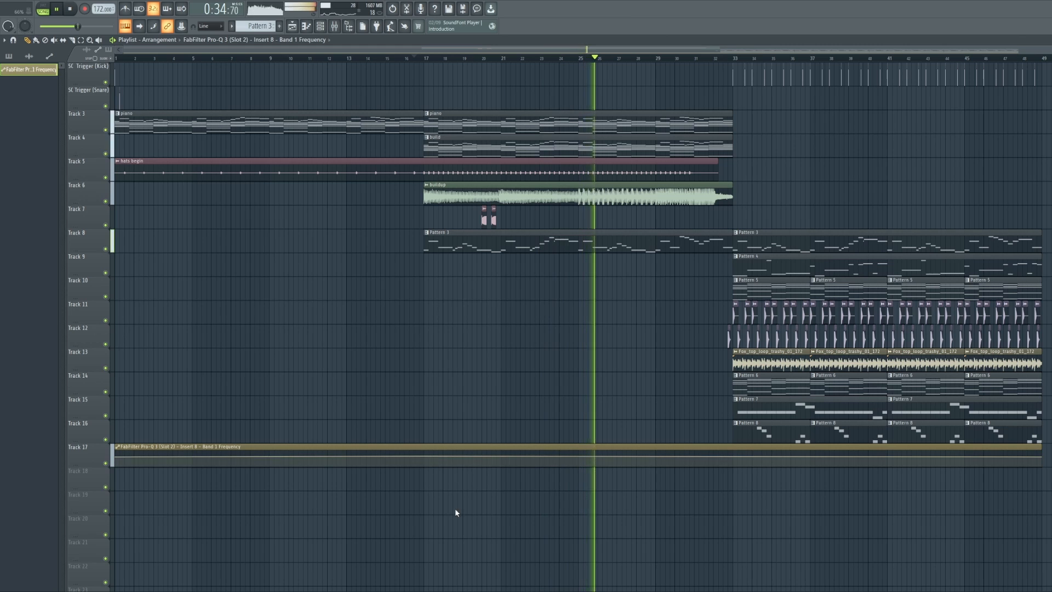
# Step: Add a point at bar 33 in the Pro-Q 3 frequency automation on Track 17, shape a rise into the drop and stop playback
pyautogui.rightClick(735, 453)
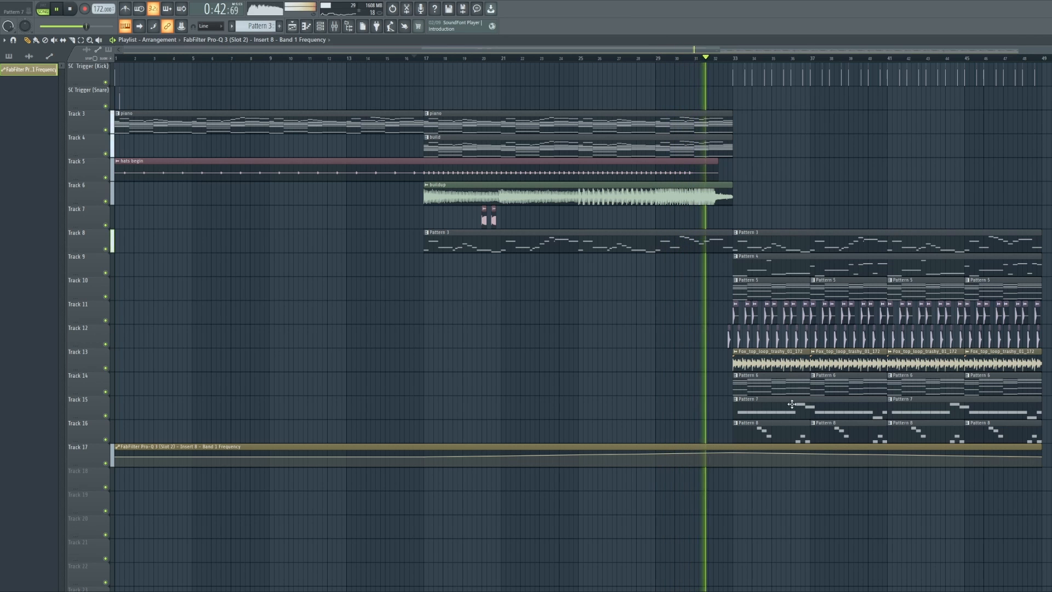
pyautogui.press('space')
pyautogui.press('F9')
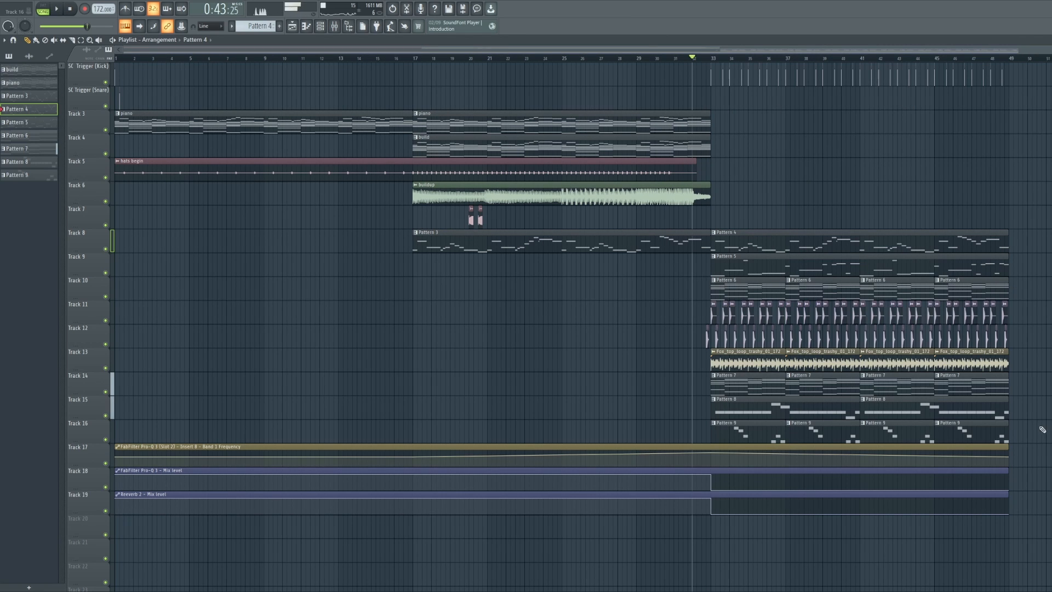
# Step: Duplicate the drop's clips from bar 33 to bar 49 without Pattern 4 and play the transition into the new section
pyautogui.moveTo(1044, 441); pyautogui.dragTo(716, 226)
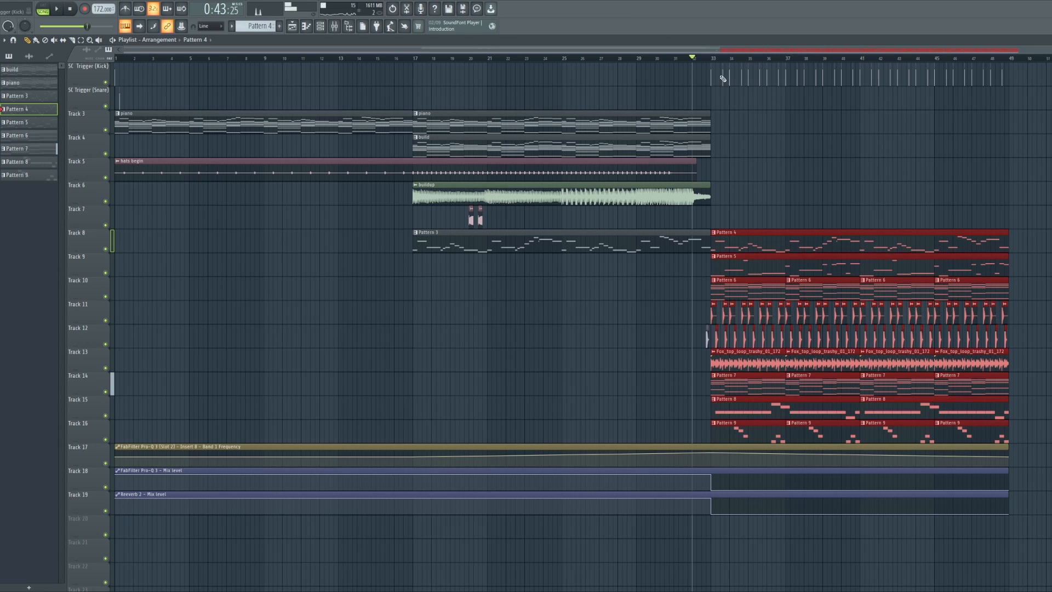
pyautogui.hotkey('ctrl', 'c')
pyautogui.hotkey('ctrl', 'v')
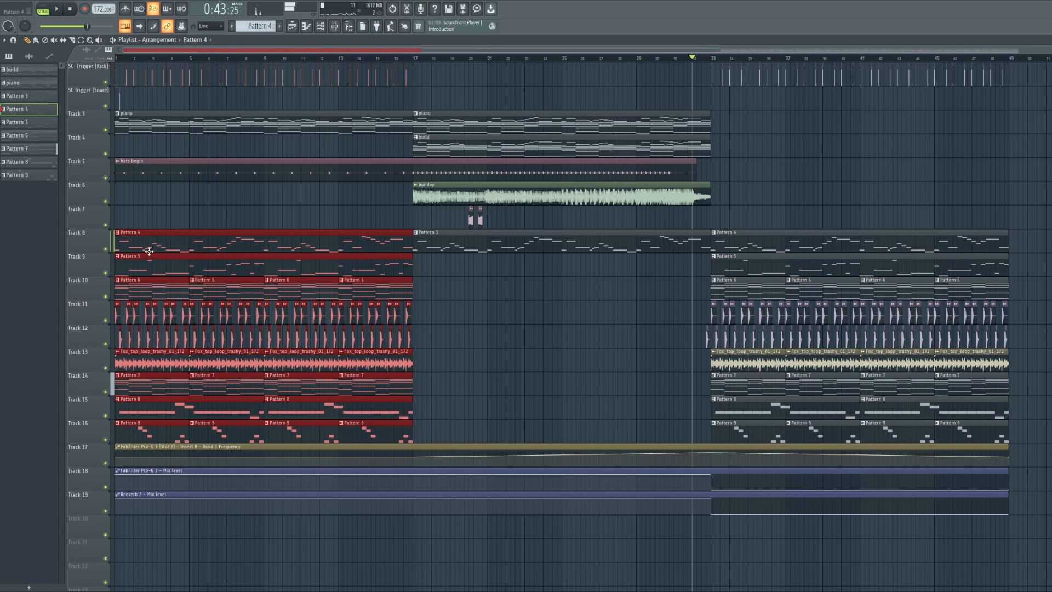
pyautogui.moveTo(149, 251); pyautogui.dragTo(1046, 251)
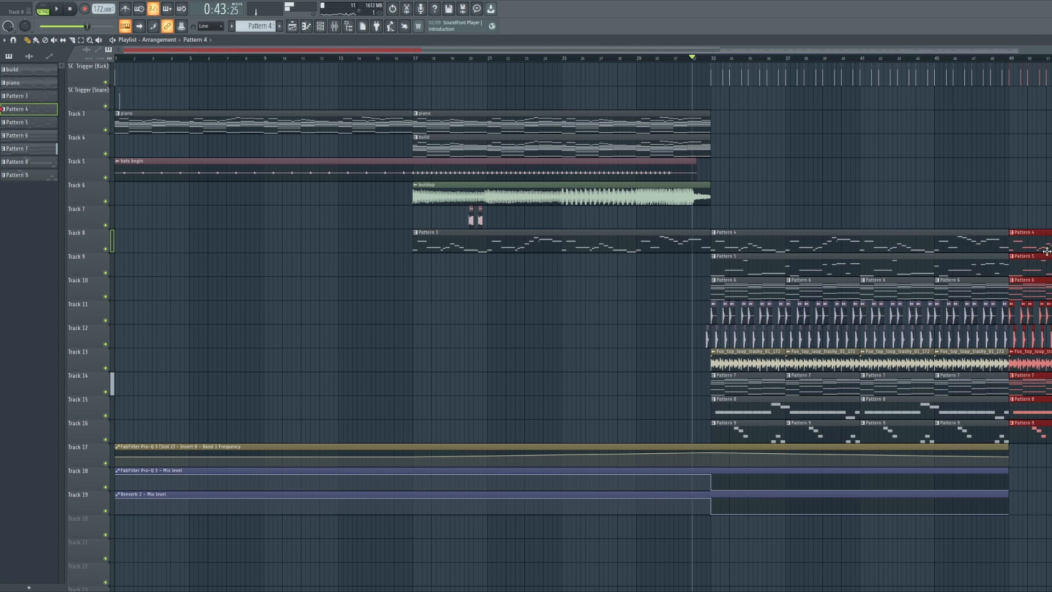
pyautogui.hscroll(3, 581, 324)
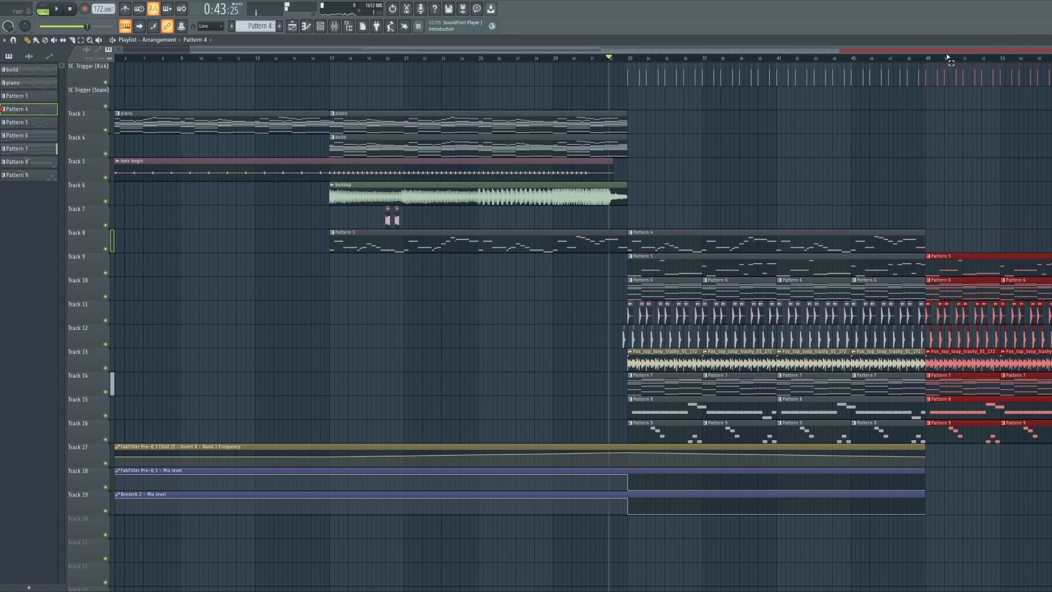
pyautogui.click(910, 59)
pyautogui.press('space')
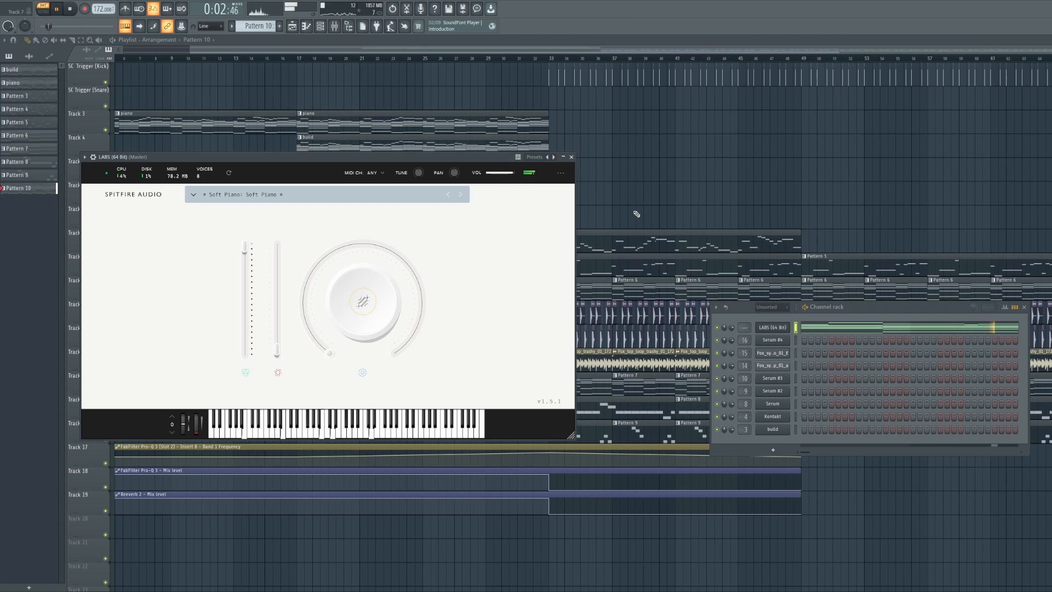
# Step: Route the LABS Soft Piano channel to mixer insert 18
pyautogui.click(335, 27)
pyautogui.click(774, 347)
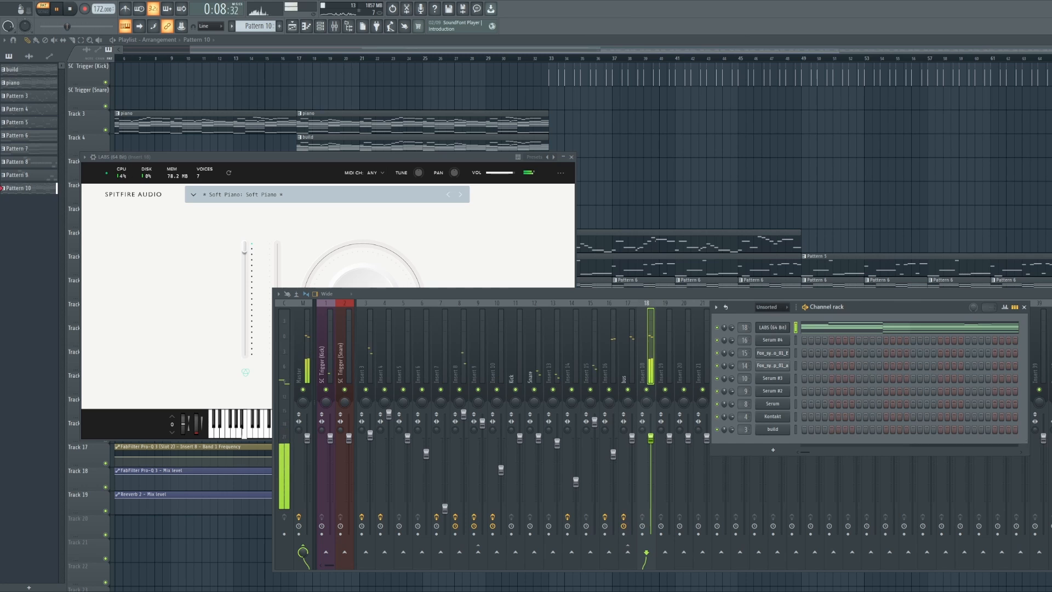
pyautogui.press('F6')
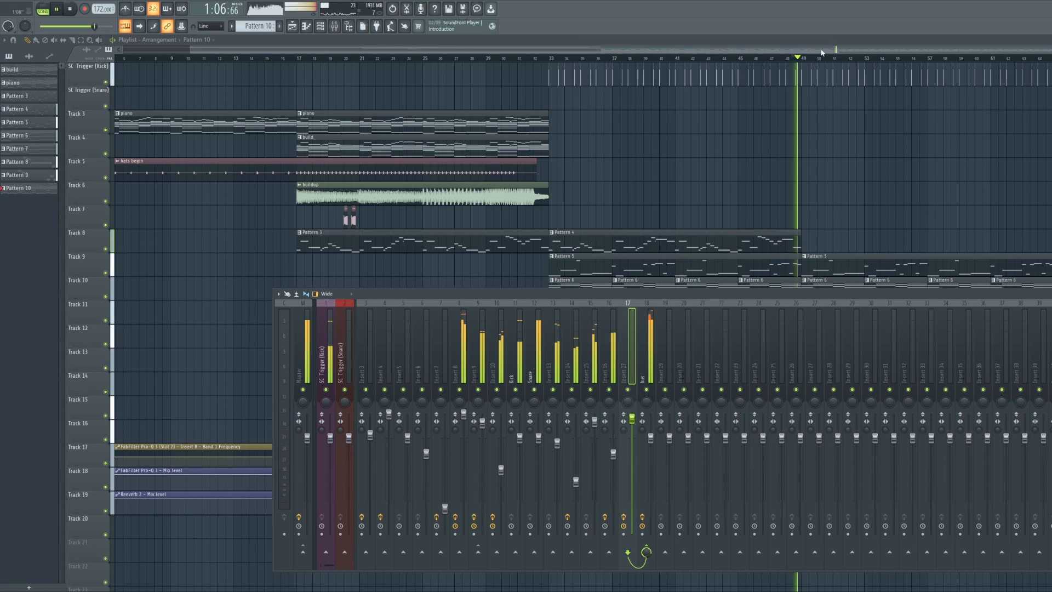
# Step: Balance the fader of mixer insert 17 while playing the section from bar 49
pyautogui.click(335, 26)
pyautogui.click(335, 27)
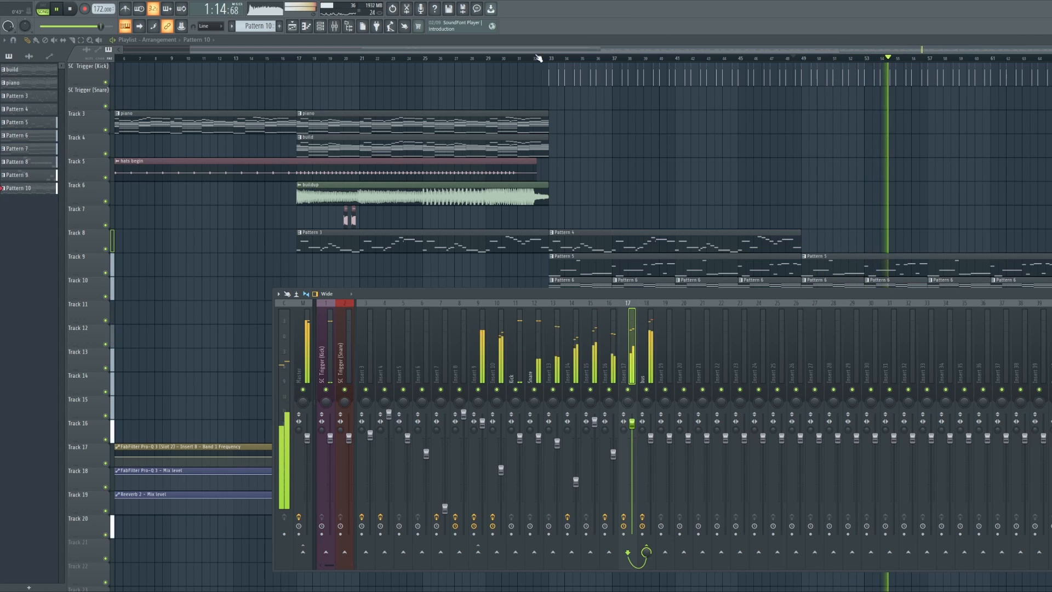
pyautogui.moveTo(527, 49); pyautogui.dragTo(538, 50)
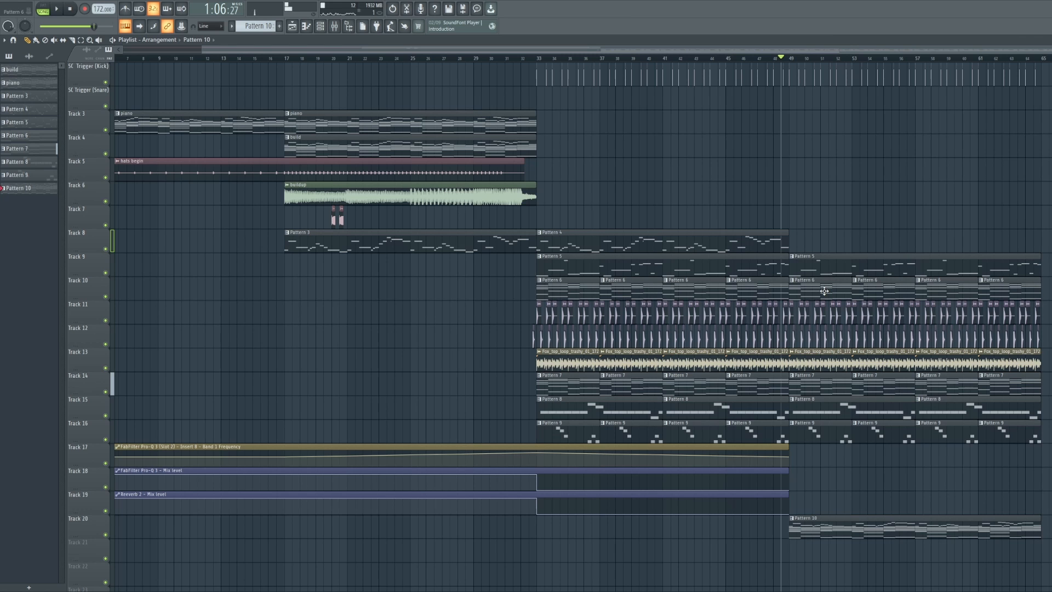
# Step: Play the arrangement from the start through the second drop with the master oscilloscope open, and stop playback
pyautogui.moveTo(781, 51); pyautogui.dragTo(558, 55)
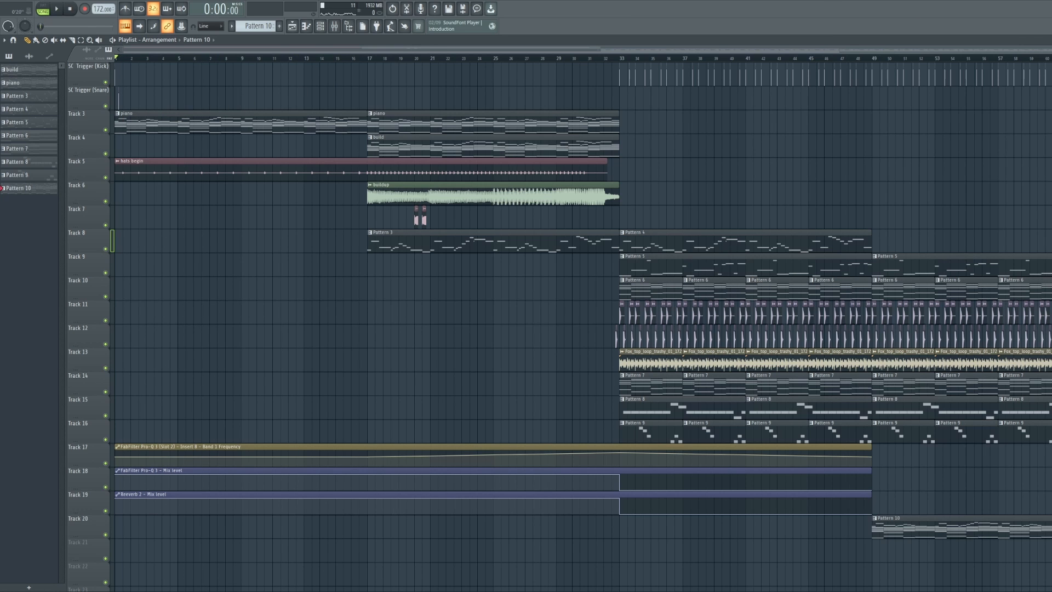
pyautogui.moveTo(1036, 49); pyautogui.dragTo(1050, 49)
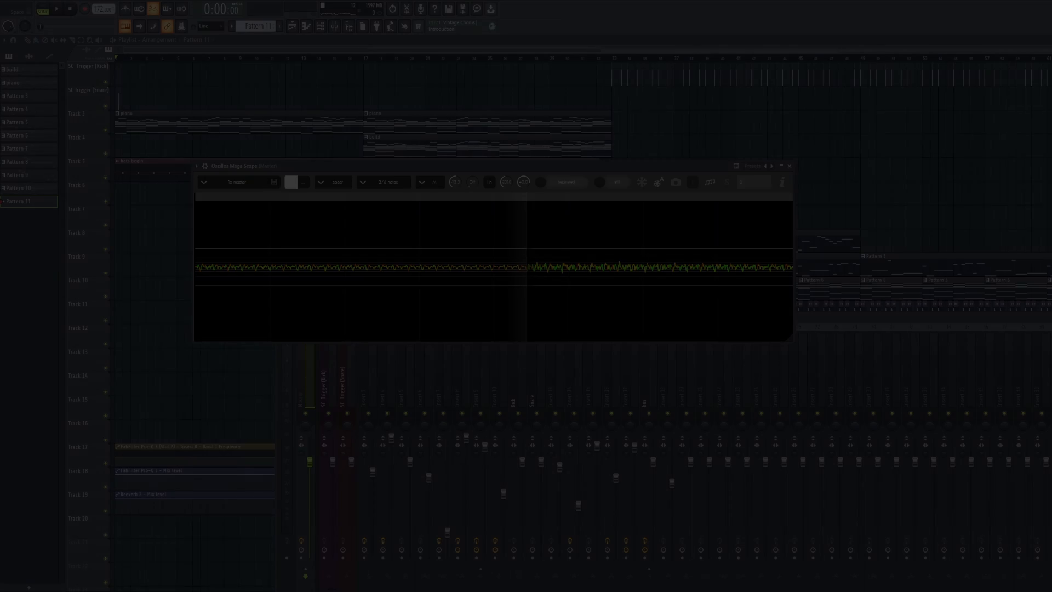
pyautogui.click(56, 9)
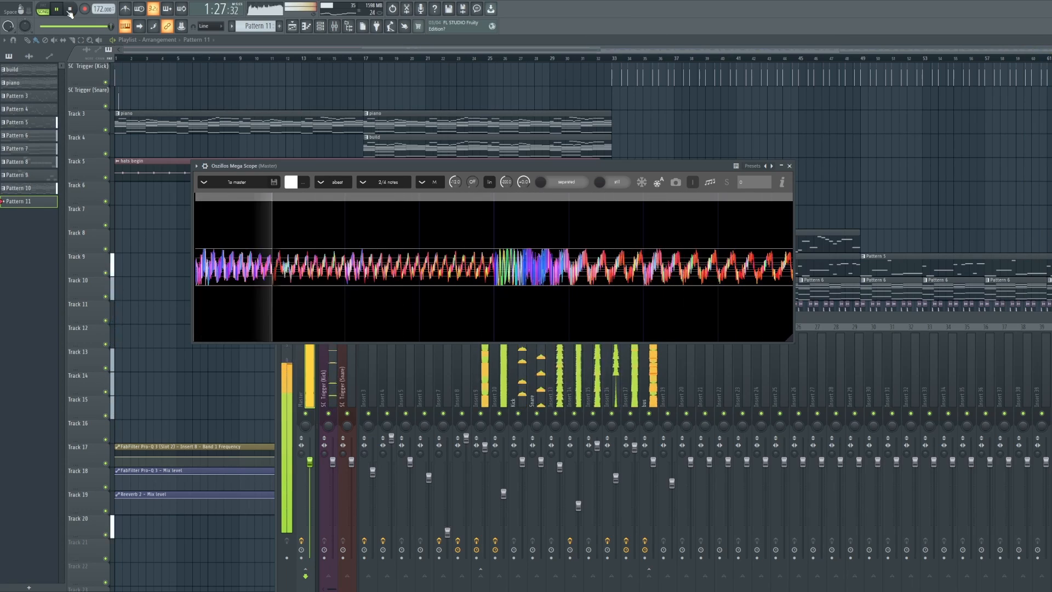
pyautogui.click(70, 10)
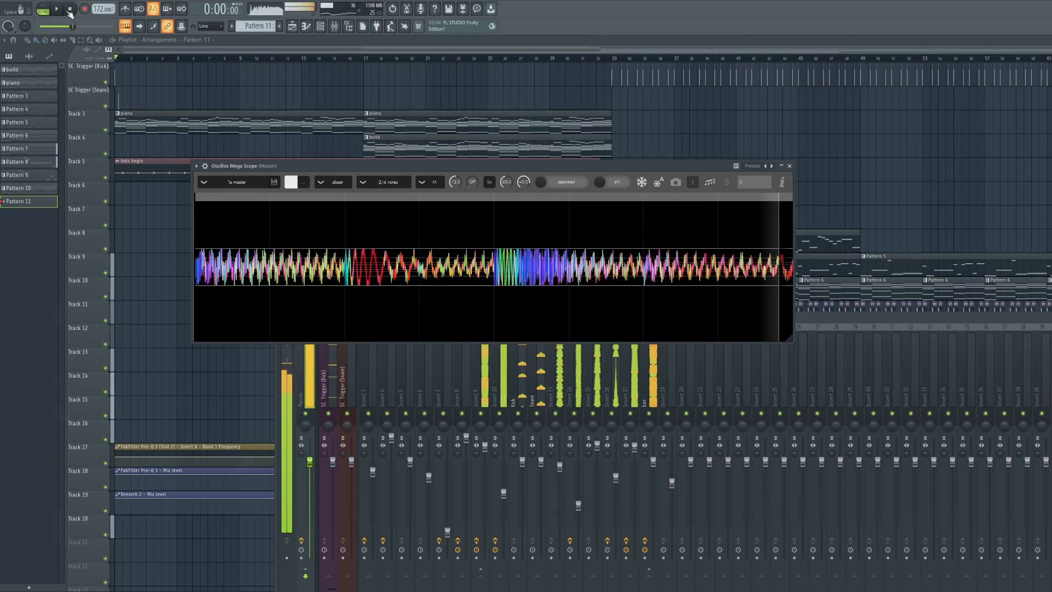